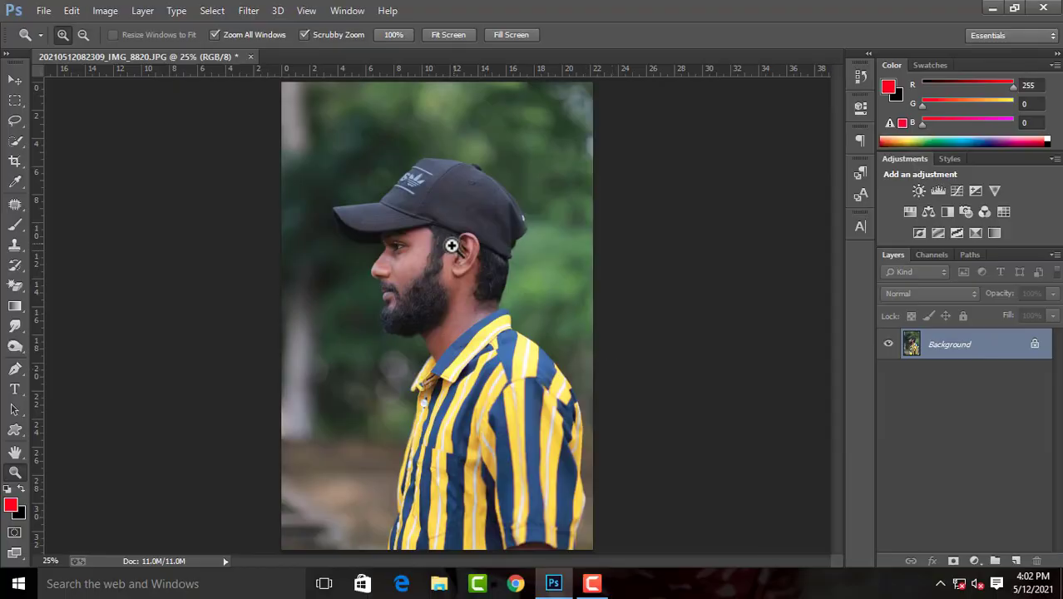
# - Resample the portrait from 72 to 100 pixels per inch in Image Size
pyautogui.moveTo(450, 245); pyautogui.dragTo(394, 348)
pyautogui.click(445, 36)
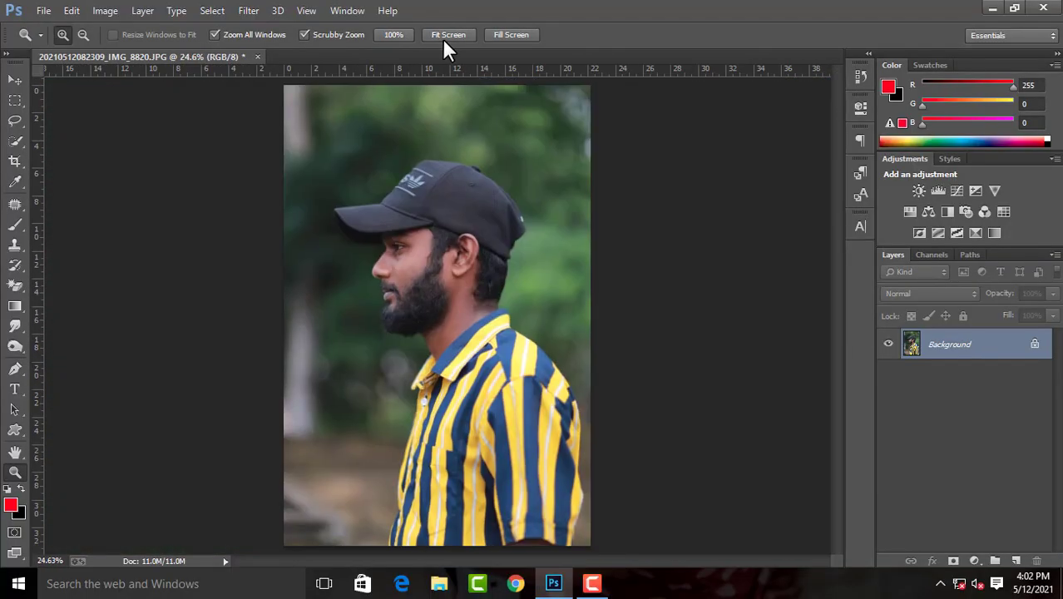
pyautogui.hotkey('ctrl', 'alt', 'i')
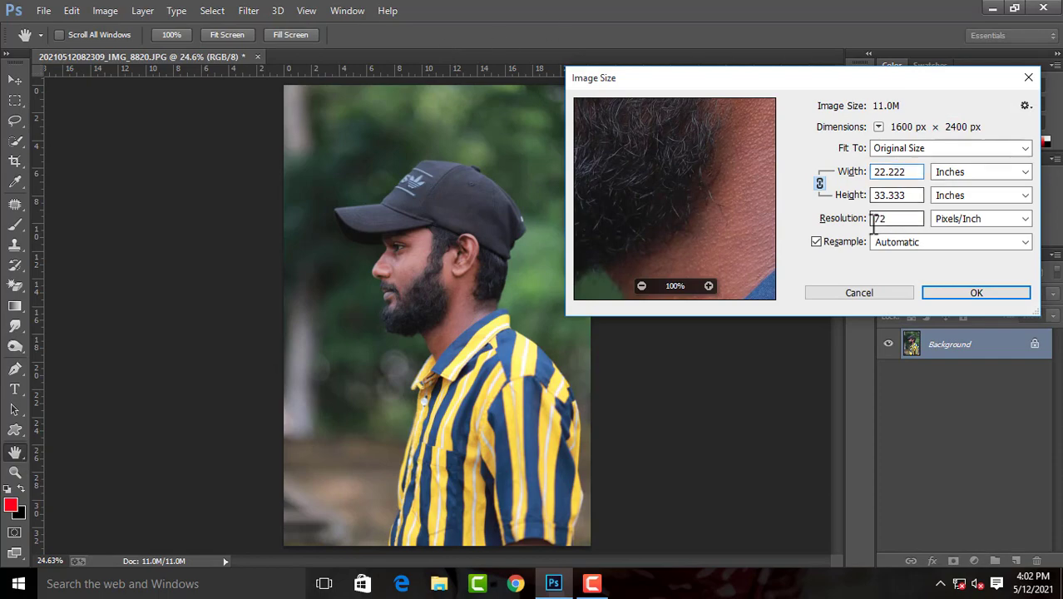
pyautogui.doubleClick(881, 219)
pyautogui.write('100')
pyautogui.press('Return')
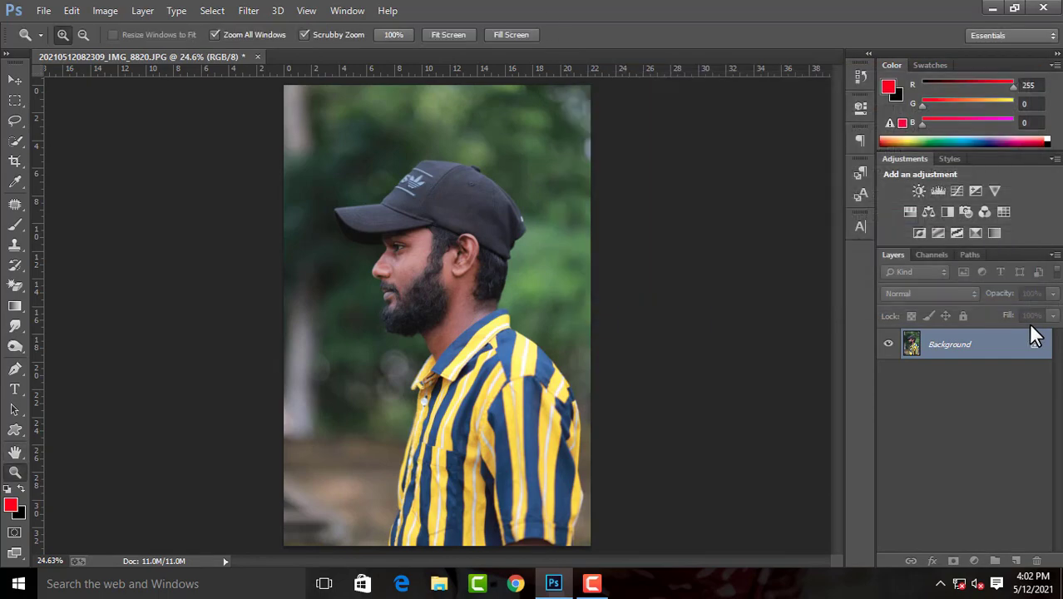
# - Duplicate the background photo into Layer 1 and zoom in on the cheek
pyautogui.click(508, 278)
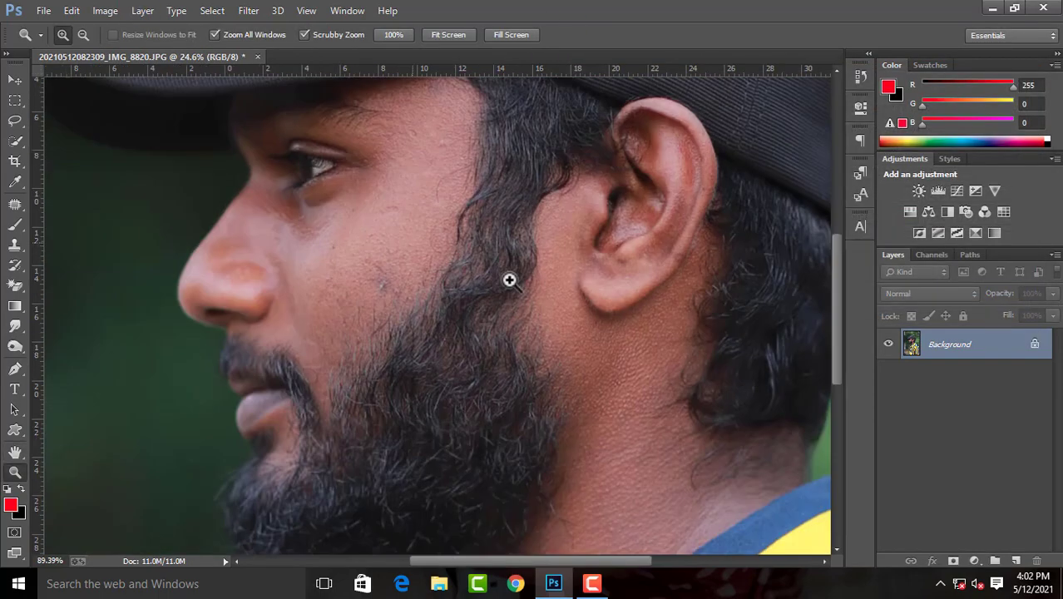
pyautogui.click(438, 36)
pyautogui.hotkey('ctrl', 'j')
pyautogui.moveTo(403, 245); pyautogui.dragTo(545, 290)
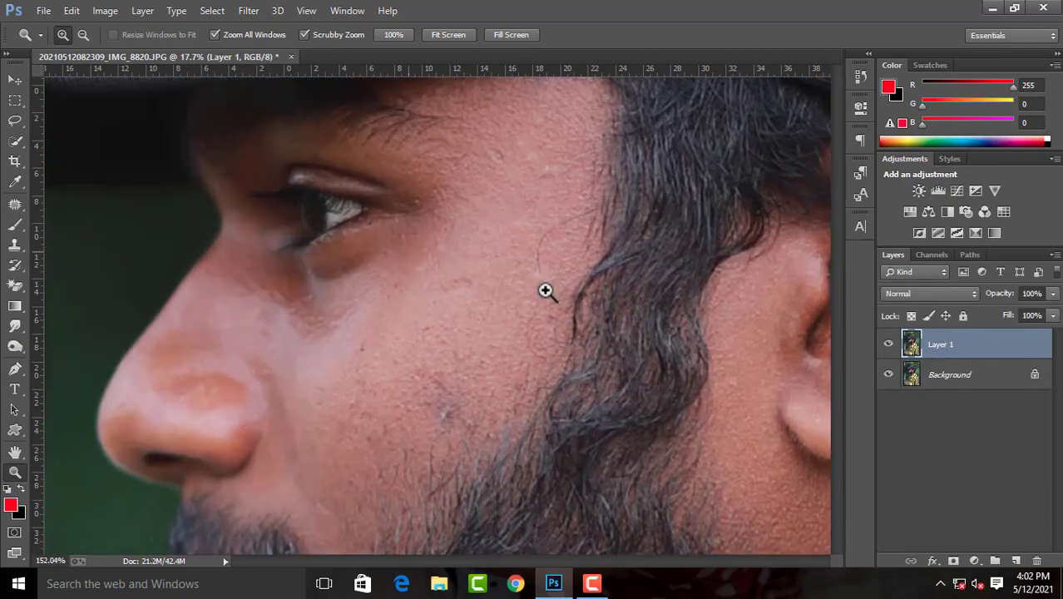
# - Patch a cheek blemish onto clean skin with the Patch tool
pyautogui.press('j')
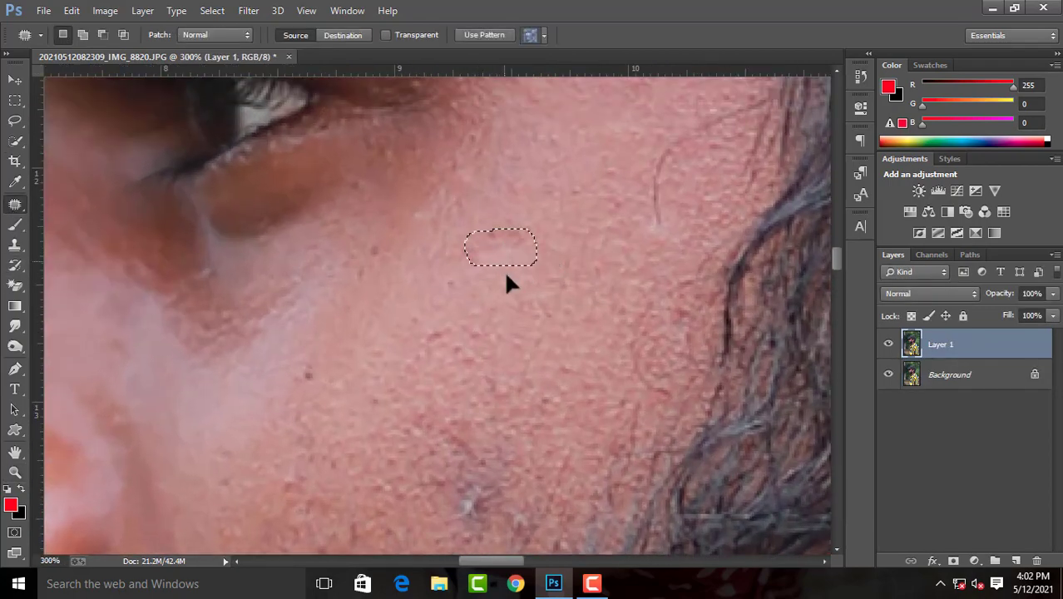
pyautogui.hotkey('ctrl', 'd')
pyautogui.moveTo(496, 287); pyautogui.dragTo(544, 176)
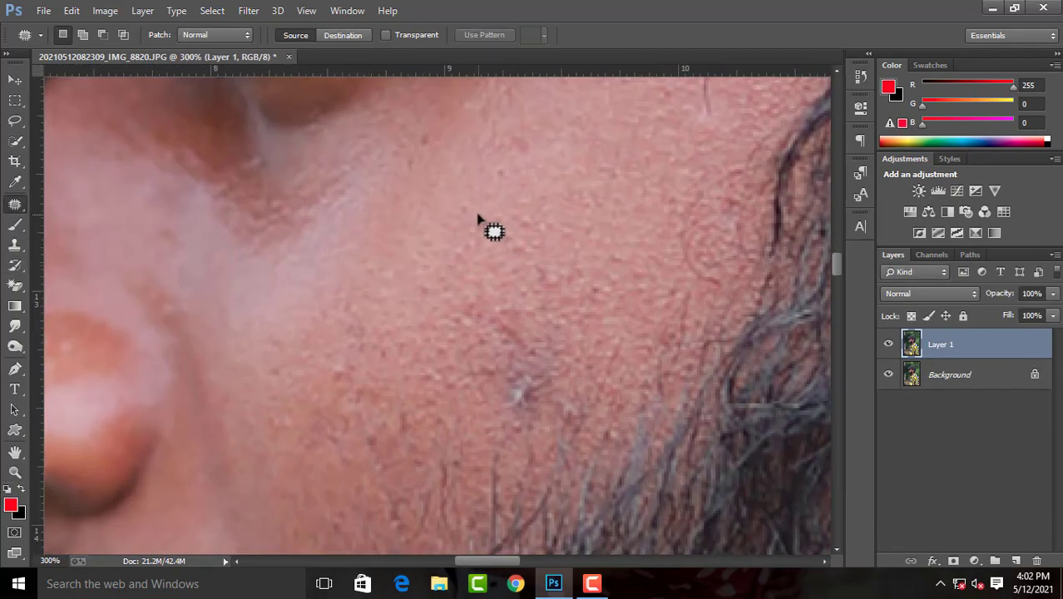
pyautogui.moveTo(522, 340); pyautogui.dragTo(540, 351)
pyautogui.moveTo(540, 275)
pyautogui.mouseDown()
pyautogui.moveTo(562, 330)
pyautogui.moveTo(628, 340)
pyautogui.mouseUp()
pyautogui.hotkey('ctrl', 'd')
# - Patch out the blemish near the eye and eyebrow on Layer 1
pyautogui.moveTo(532, 100); pyautogui.dragTo(535, 291)
pyautogui.moveTo(482, 108)
pyautogui.mouseDown()
pyautogui.moveTo(553, 291)
pyautogui.moveTo(659, 315)
pyautogui.mouseUp()
pyautogui.hotkey('ctrl', 'd')
pyautogui.scroll(-5, 420, 314)
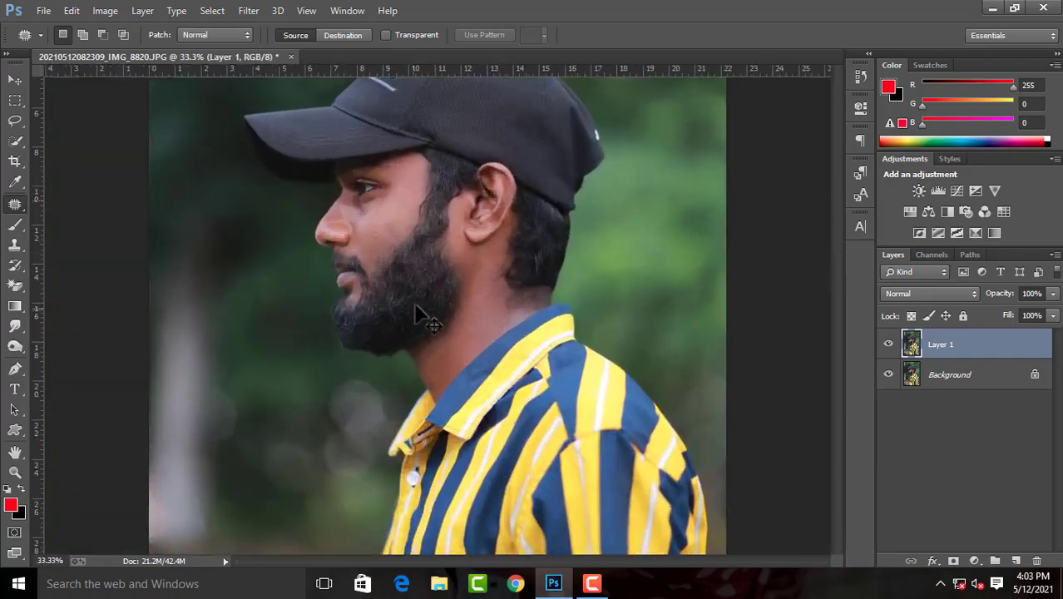
pyautogui.scroll(1, 420, 314)
pyautogui.scroll(3, 398, 257)
pyautogui.scroll(1, 503, 218)
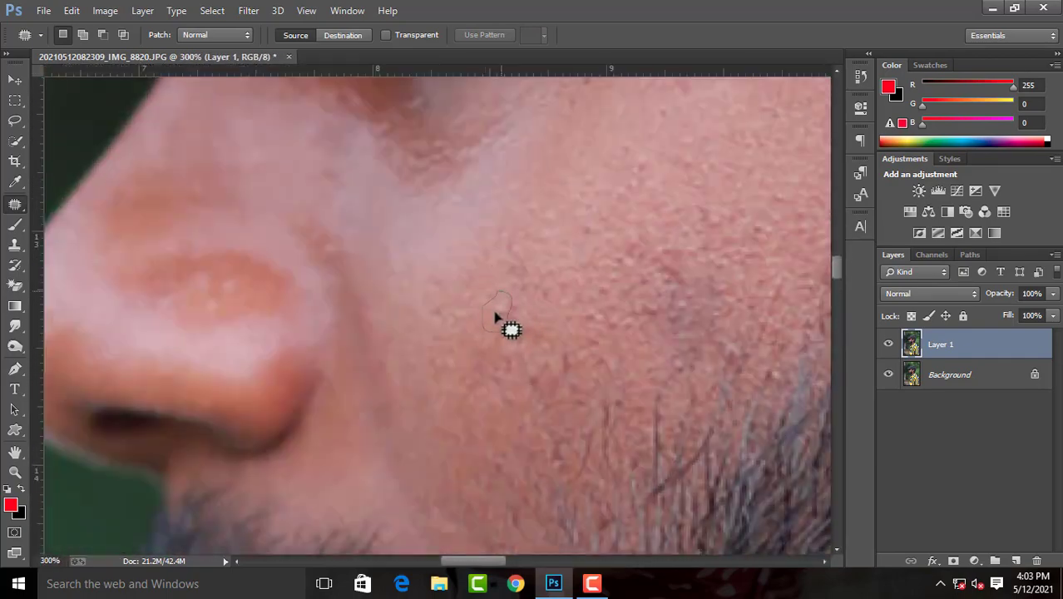
pyautogui.scroll(2, 494, 317)
pyautogui.scroll(3, 555, 229)
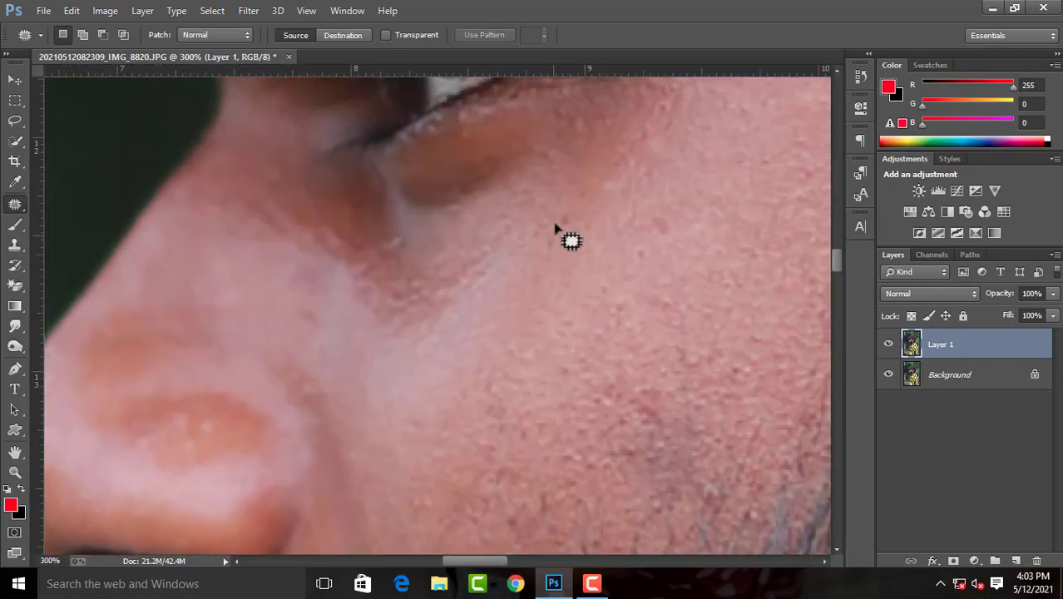
pyautogui.scroll(-7, 595, 329)
pyautogui.scroll(1, 445, 277)
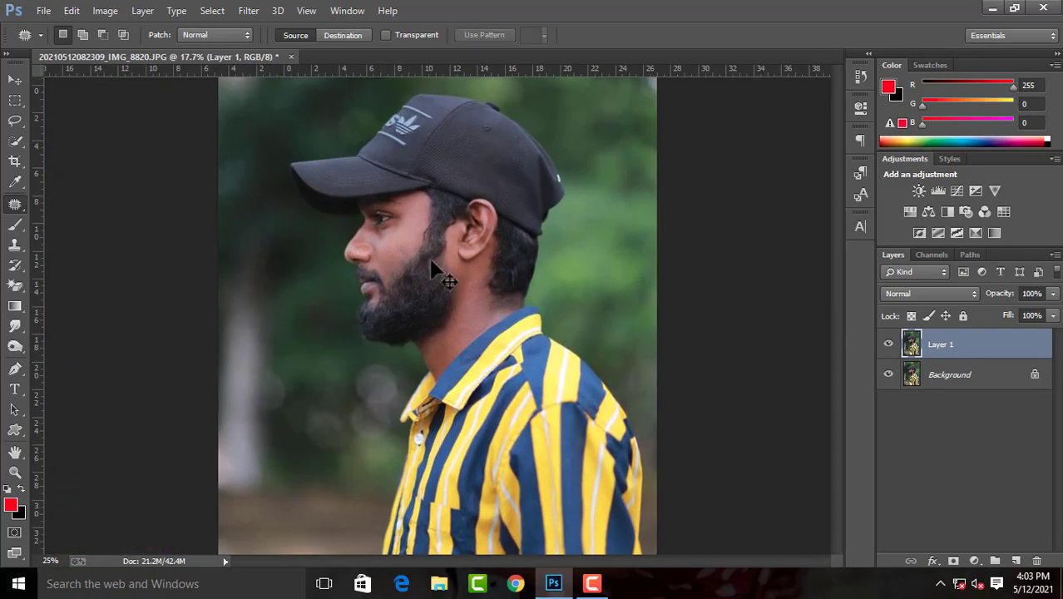
pyautogui.scroll(2, 522, 387)
# - Add a Levels adjustment layer above Layer 1
pyautogui.scroll(2, 522, 386)
pyautogui.click(937, 190)
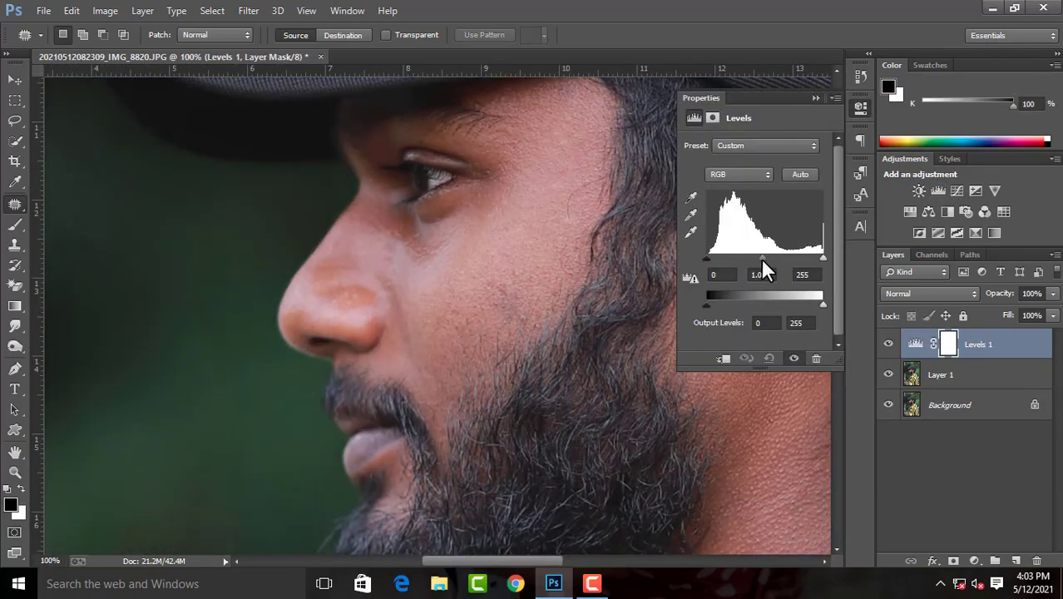
pyautogui.click(816, 98)
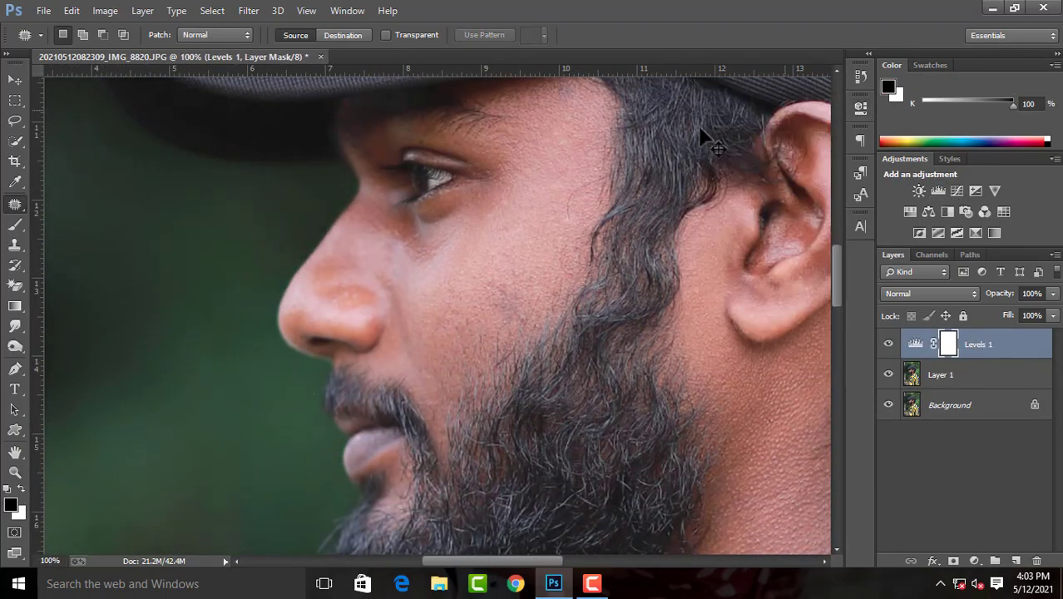
pyautogui.hotkey('ctrl', '0')
pyautogui.scroll(3, 491, 348)
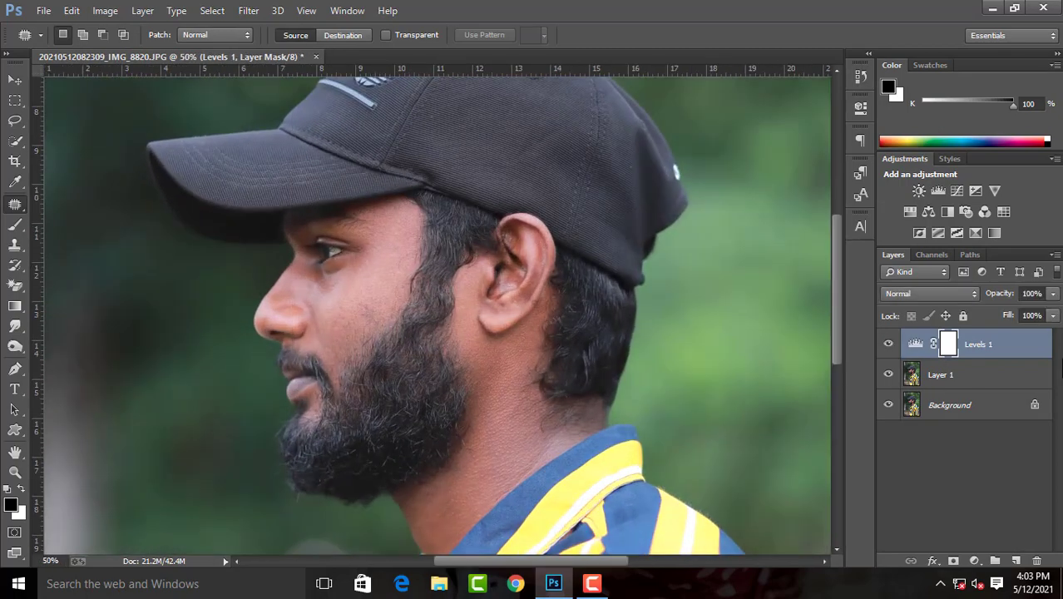
# - Duplicate Levels 1 with Layer 1 and merge the copies into 'Levels 1 copy'
pyautogui.keyDown('shift'); pyautogui.click(939, 374); pyautogui.keyUp('shift')
pyautogui.hotkey('ctrl', 'j')
pyautogui.rightClick(944, 341)
pyautogui.click(738, 447)
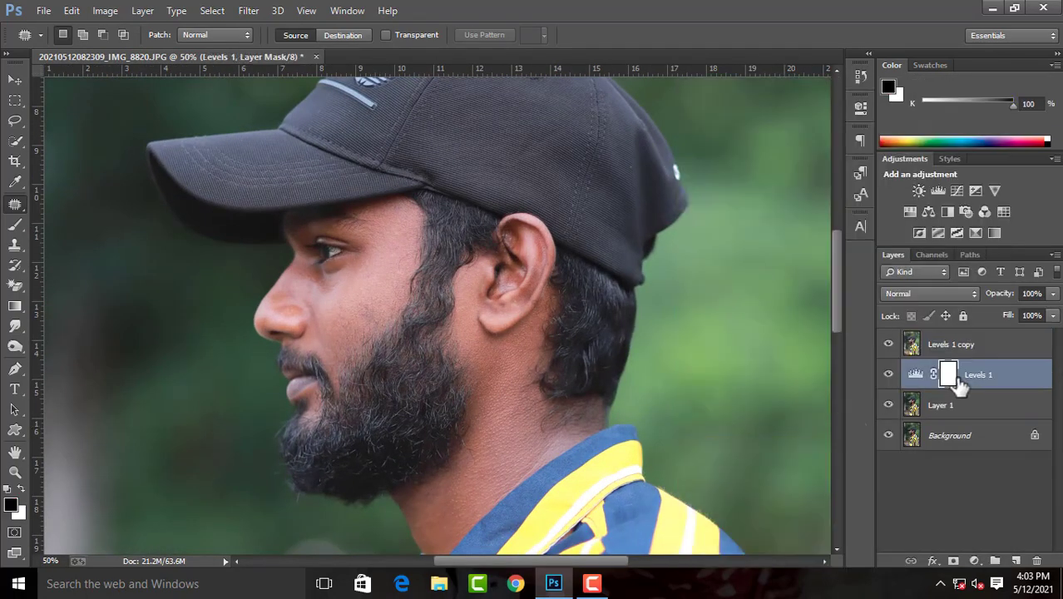
pyautogui.press('z')
pyautogui.moveTo(351, 284); pyautogui.dragTo(416, 285)
pyautogui.click(448, 34)
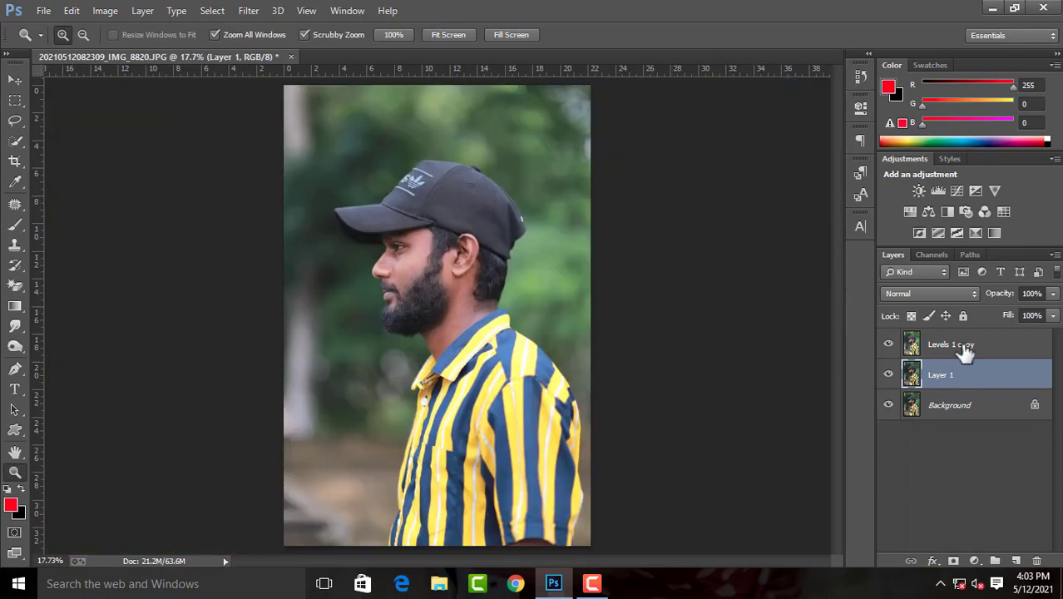
pyautogui.click(956, 344)
pyautogui.hotkey('ctrl', '+')
pyautogui.hotkey('ctrl', '+')
# - Choose the Mixer Brush and set its size to 50
pyautogui.rightClick(15, 224)
pyautogui.click(91, 269)
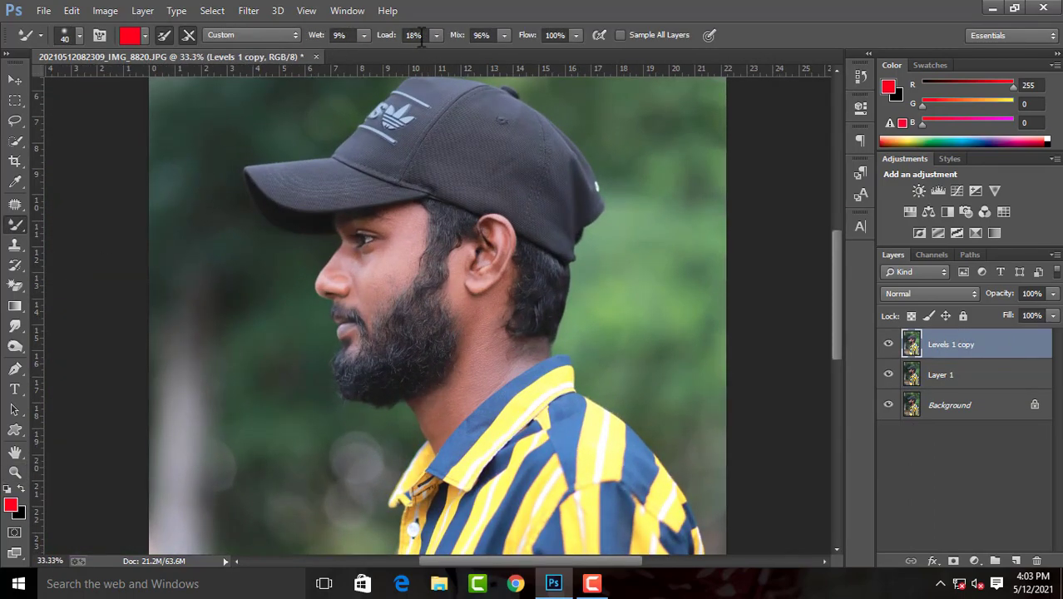
pyautogui.scroll(4, 336, 191)
pyautogui.scroll(2, 351, 232)
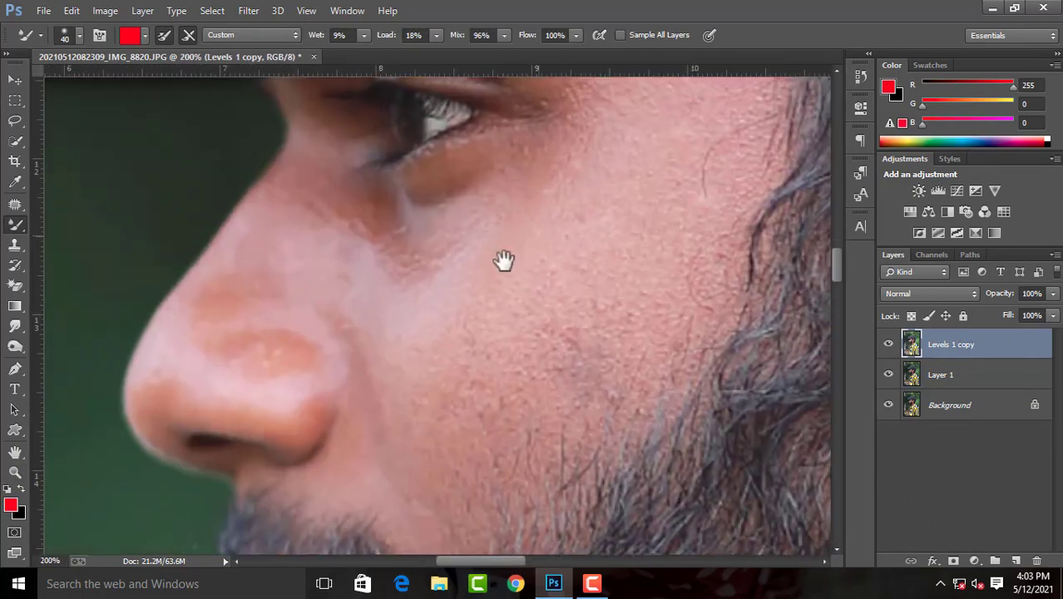
pyautogui.scroll(-3, 503, 257)
pyautogui.scroll(-1, 481, 265)
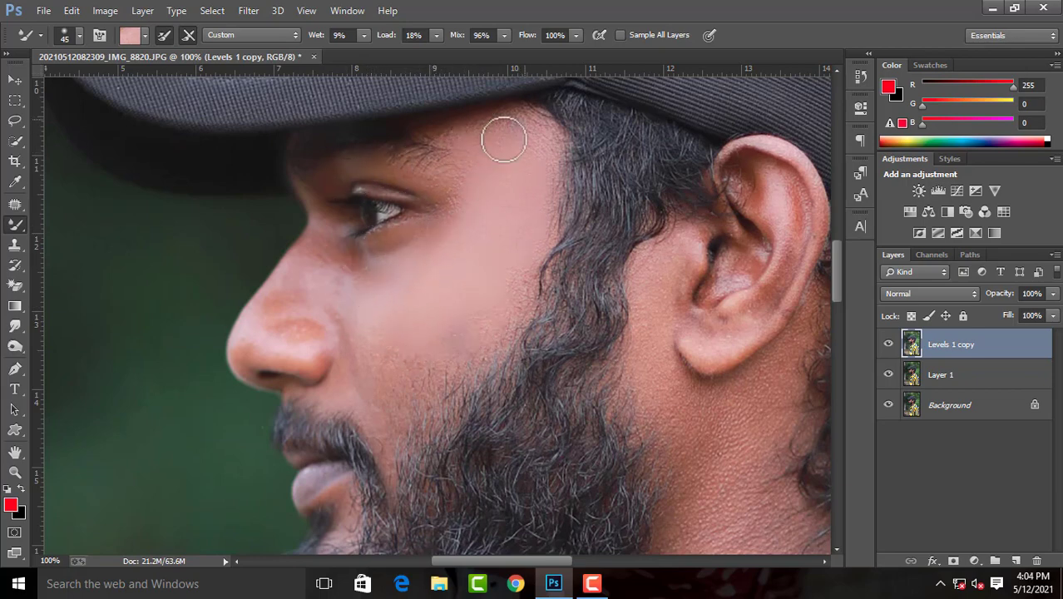
pyautogui.scroll(2, 483, 325)
pyautogui.scroll(-2, 496, 225)
pyautogui.press(']')
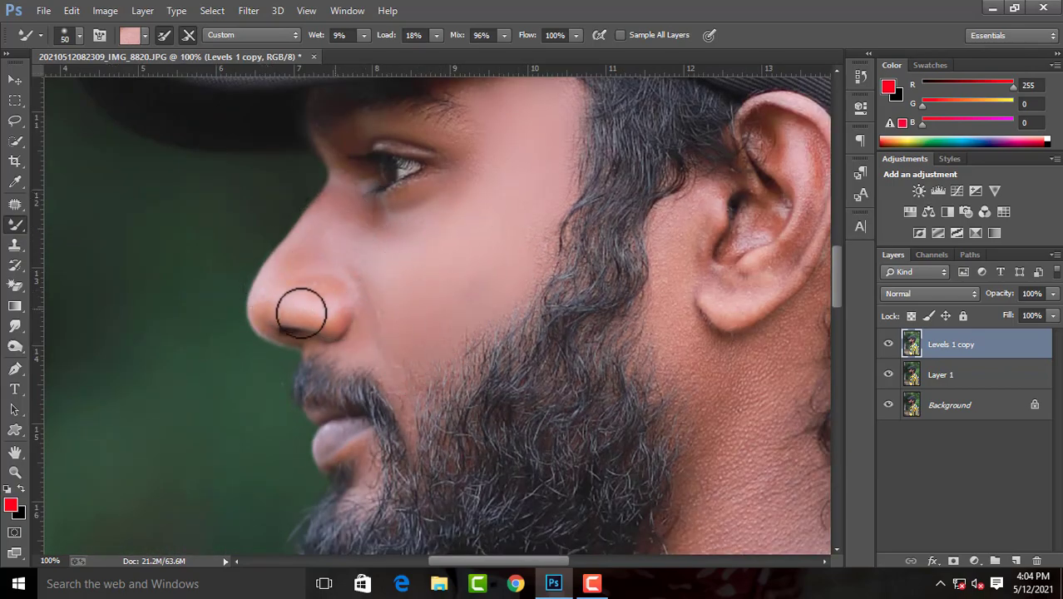
# - Blend the cheek skin with the Mixer Brush at sizes 40–60
pyautogui.moveTo(366, 285); pyautogui.dragTo(378, 232)
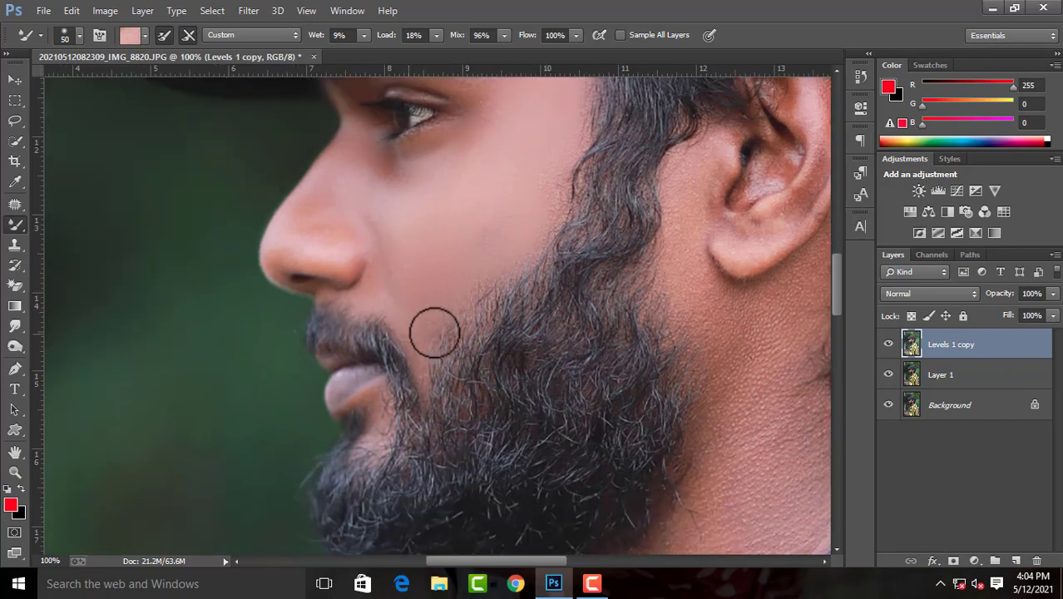
pyautogui.moveTo(564, 166); pyautogui.dragTo(403, 272)
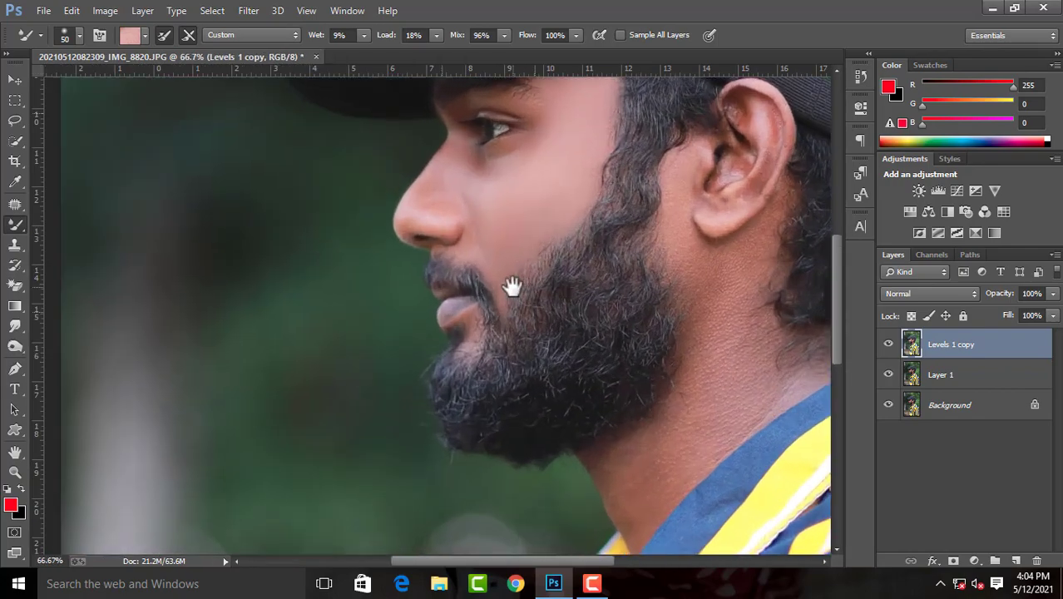
pyautogui.press(']')
pyautogui.scroll(-2, 491, 405)
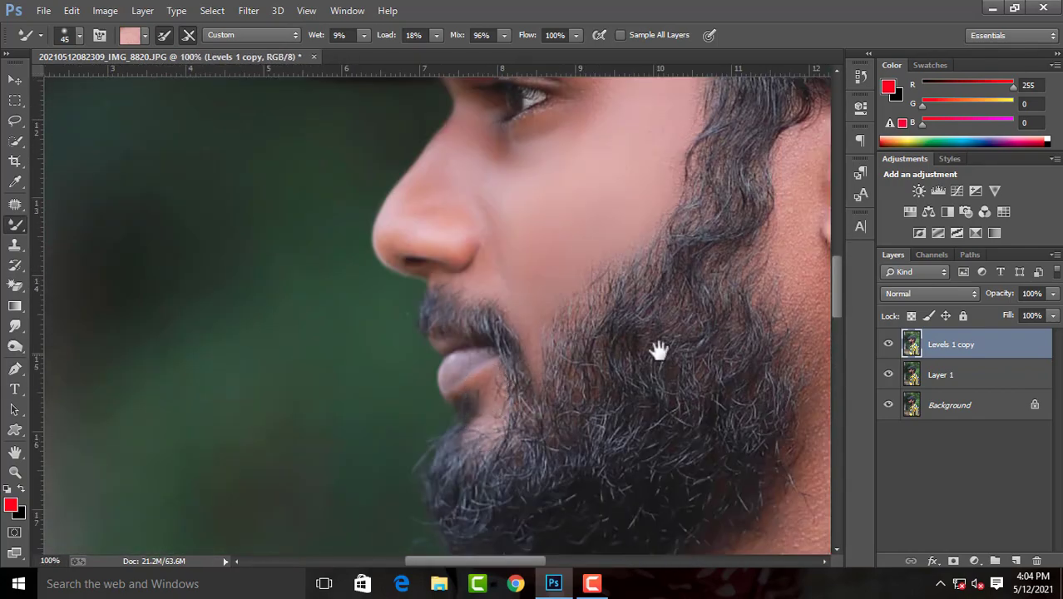
pyautogui.moveTo(658, 350); pyautogui.dragTo(591, 383)
pyautogui.press('[')
pyautogui.moveTo(625, 348); pyautogui.dragTo(453, 323)
pyautogui.press(']')
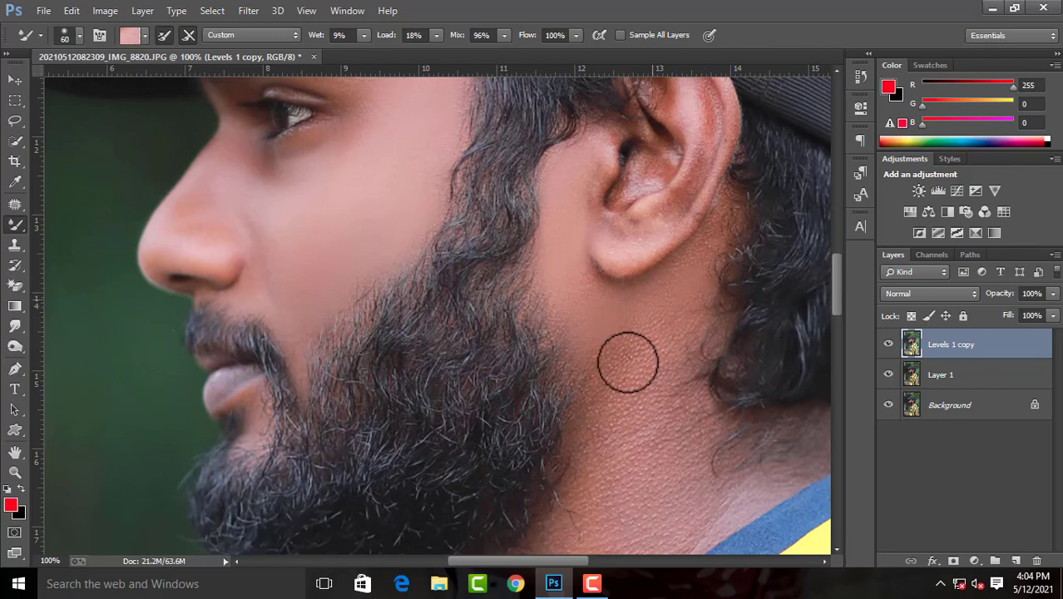
# - Smooth the beard and neck skin with a 90–100 Mixer Brush
pyautogui.scroll(-2, 596, 245)
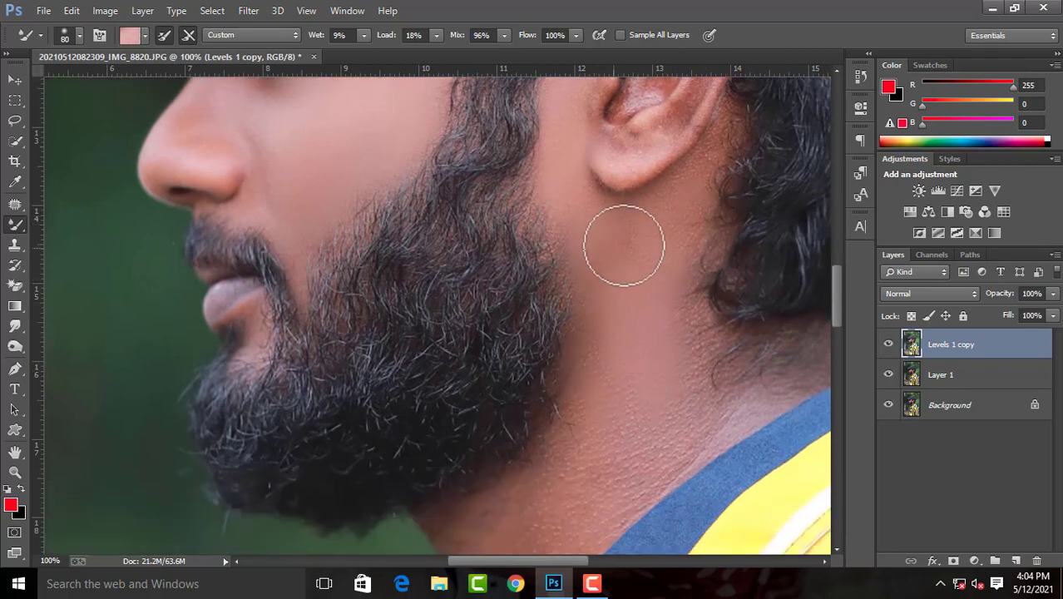
pyautogui.scroll(-5, 657, 460)
pyautogui.press(']')
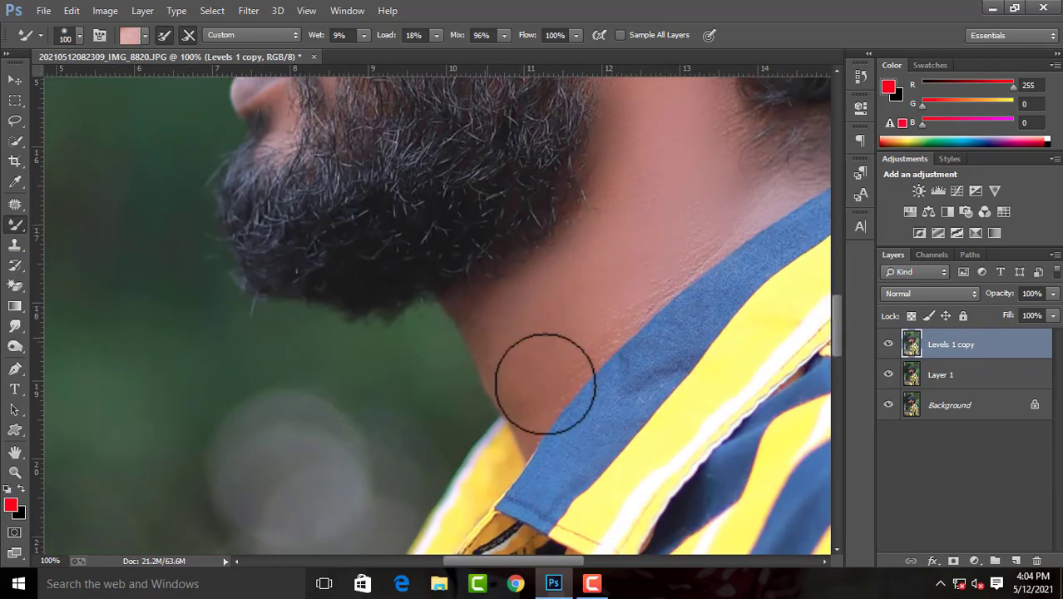
pyautogui.moveTo(707, 183); pyautogui.dragTo(683, 341)
pyautogui.scroll(-2, 590, 291)
pyautogui.scroll(-1, 598, 303)
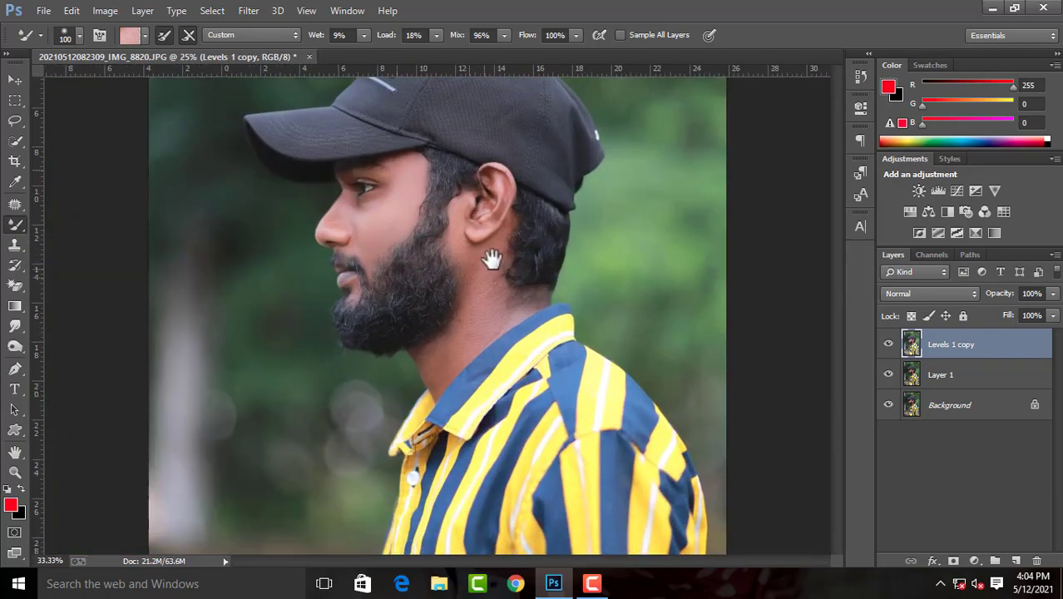
pyautogui.scroll(2, 493, 261)
pyautogui.scroll(2, 545, 315)
pyautogui.scroll(-1, 411, 332)
pyautogui.press('[')
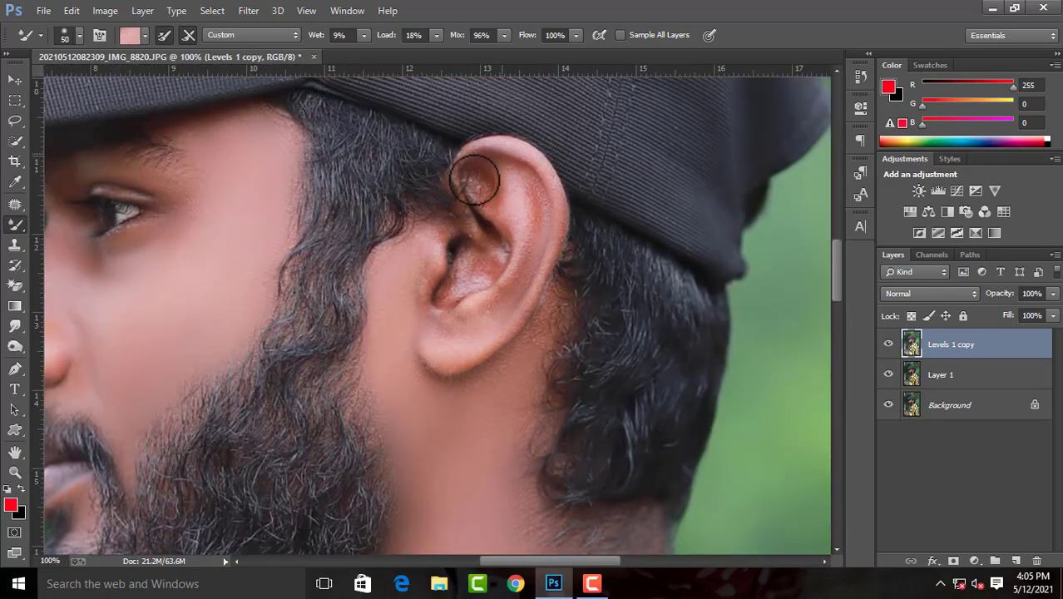
pyautogui.scroll(-1, 443, 293)
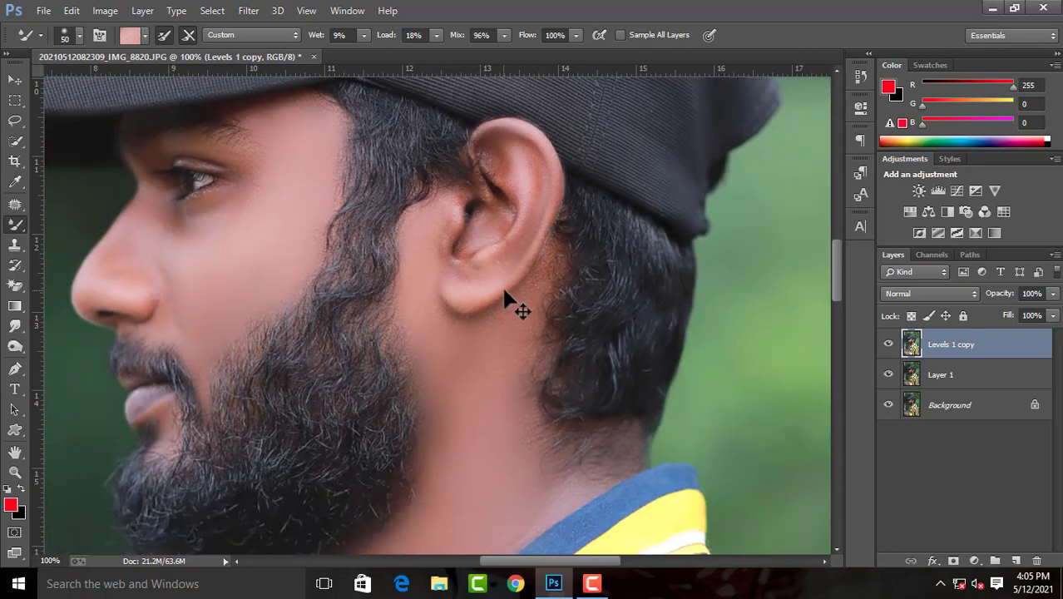
pyautogui.scroll(-1, 503, 291)
pyautogui.scroll(1, 504, 253)
pyautogui.scroll(2, 471, 324)
# - Blend the skin around the ear with a 30–70 brush and view the whole photo
pyautogui.press(']')
pyautogui.press(']')
pyautogui.moveTo(428, 130)
pyautogui.mouseDown()
pyautogui.moveTo(458, 297)
pyautogui.moveTo(397, 395)
pyautogui.mouseUp()
pyautogui.press('[')
pyautogui.press('[')
pyautogui.press('[')
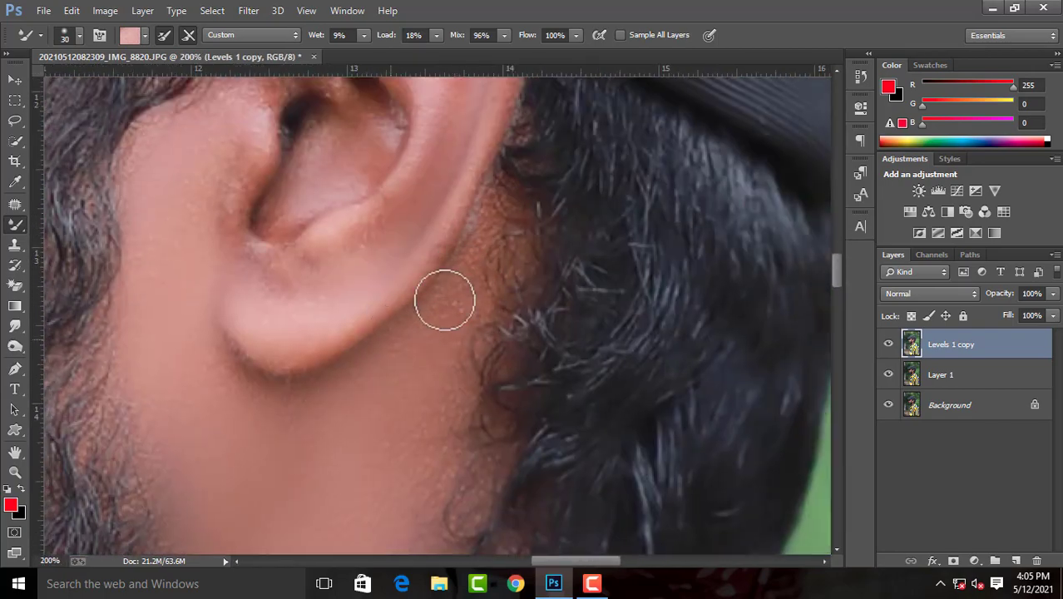
pyautogui.scroll(-3, 456, 286)
pyautogui.scroll(2, 441, 303)
pyautogui.moveTo(442, 303); pyautogui.dragTo(399, 331)
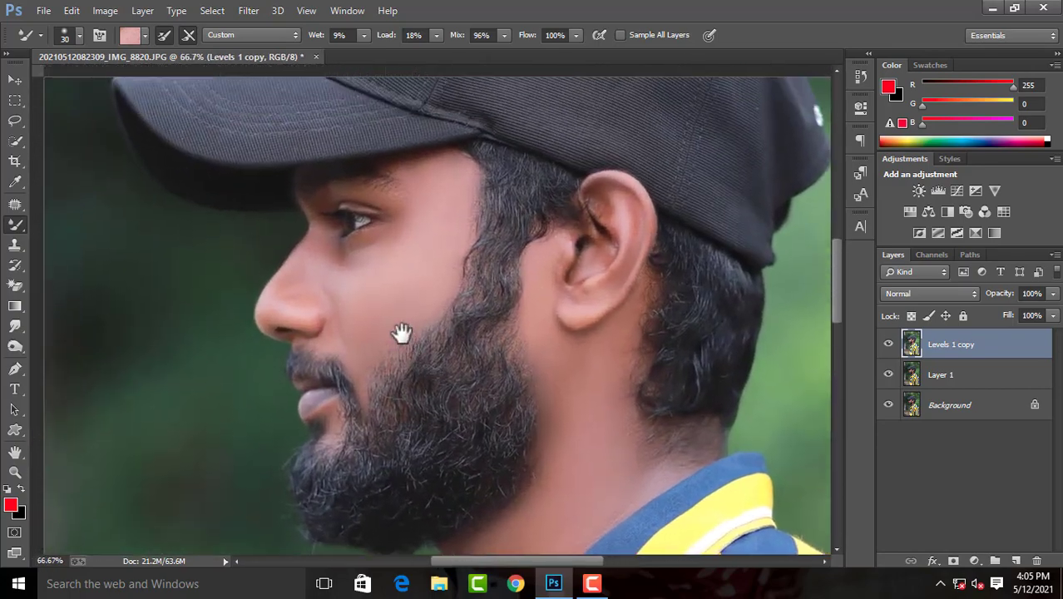
pyautogui.scroll(1, 398, 332)
pyautogui.scroll(1, 437, 286)
pyautogui.press(']')
pyautogui.hotkey('ctrl', '0')
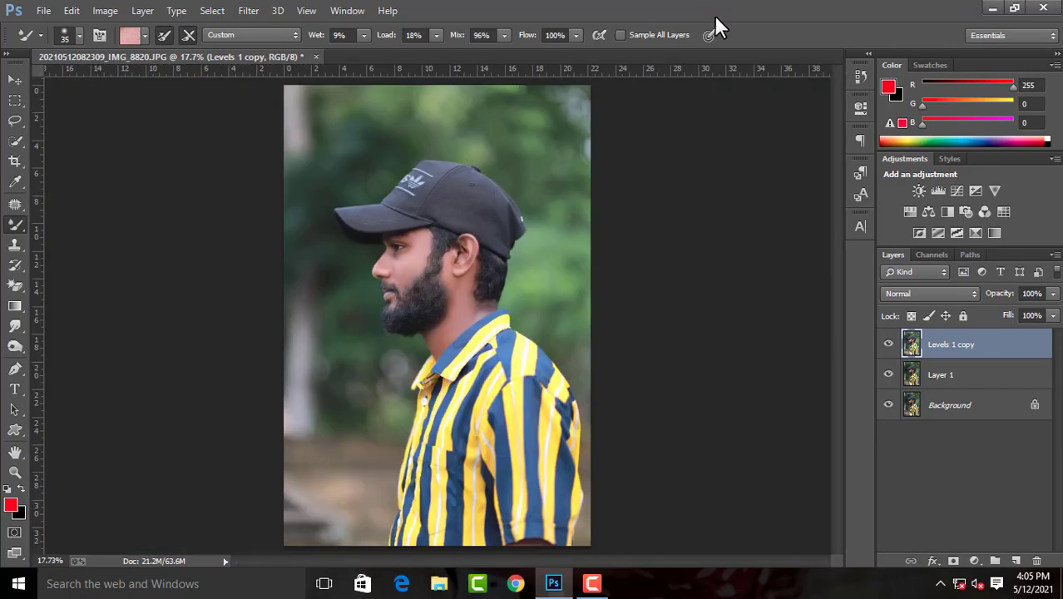
# - Duplicate the retouched layer and fill the copy with 50% gray
pyautogui.hotkey('ctrl', 'j')
pyautogui.click(72, 9)
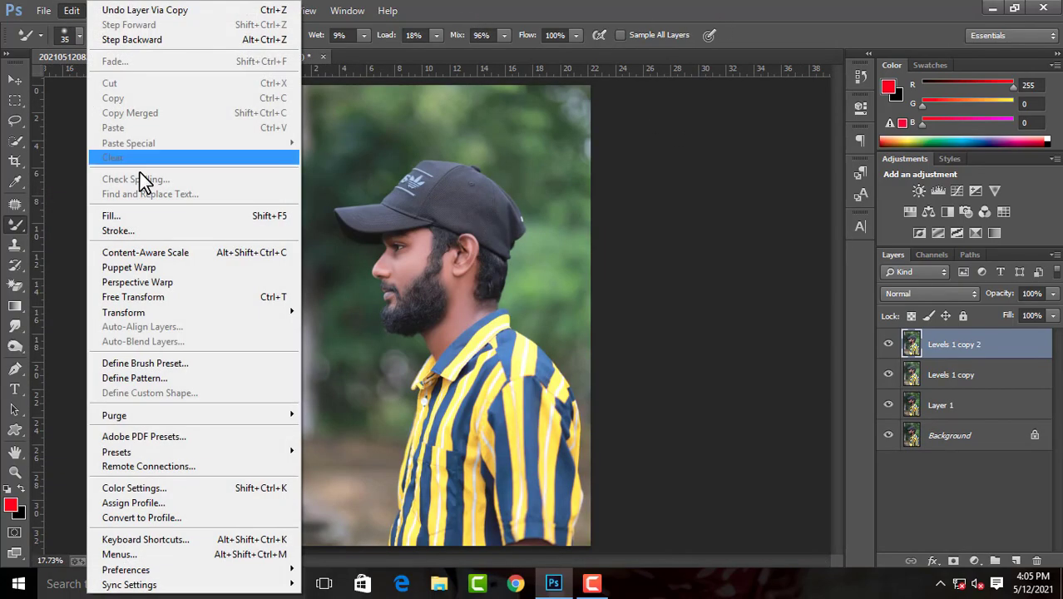
pyautogui.click(125, 146)
pyautogui.click(609, 163)
pyautogui.hotkey('ctrl', '+')
pyautogui.hotkey('ctrl', '+')
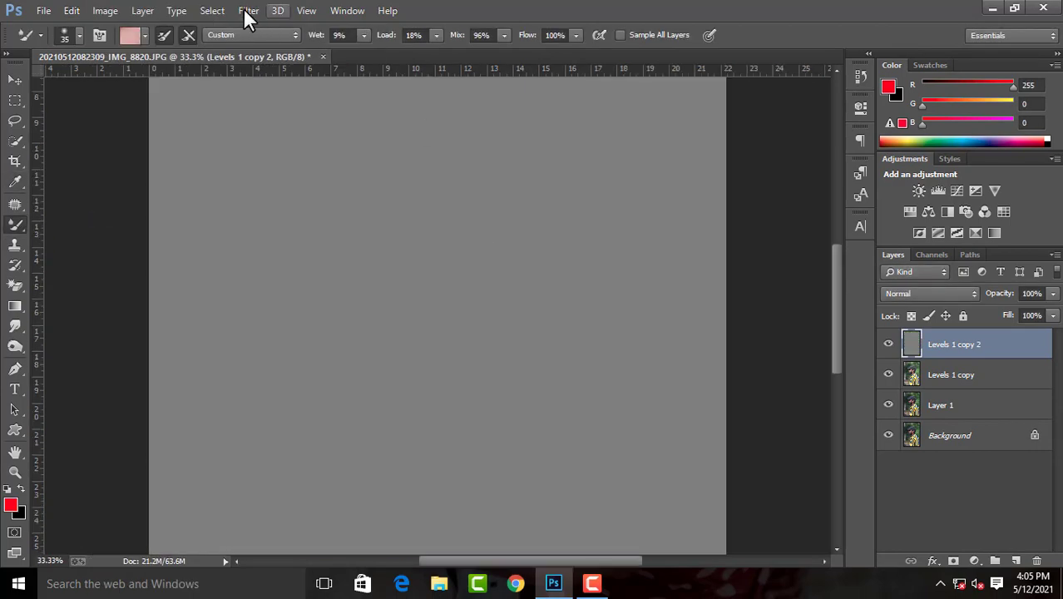
# - Convert the gray layer for smart filters, apply Filter Gallery Texturizer, and blend in Soft Light
pyautogui.click(248, 10)
pyautogui.press('Escape')
pyautogui.moveTo(998, 353); pyautogui.dragTo(598, 206)
pyautogui.click(248, 10)
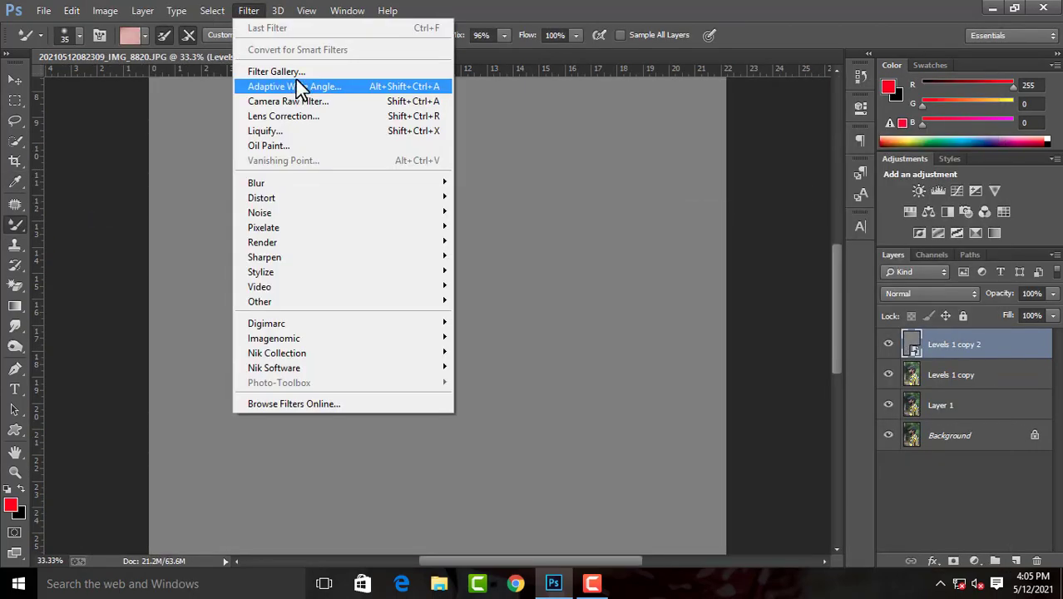
pyautogui.click(266, 69)
pyautogui.click(974, 46)
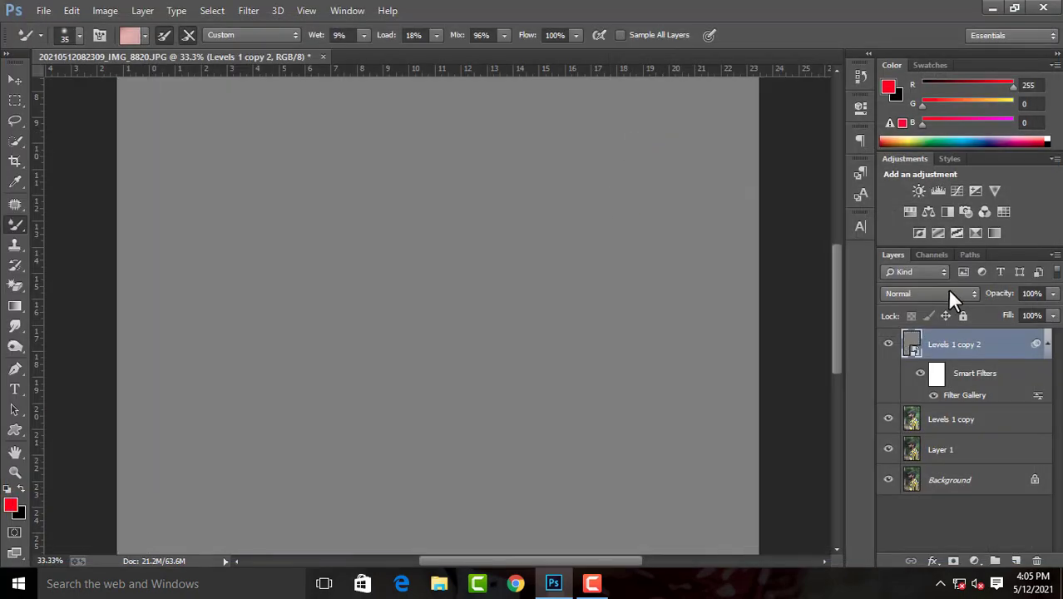
pyautogui.click(946, 289)
pyautogui.click(921, 208)
pyautogui.hotkey('ctrl', '+')
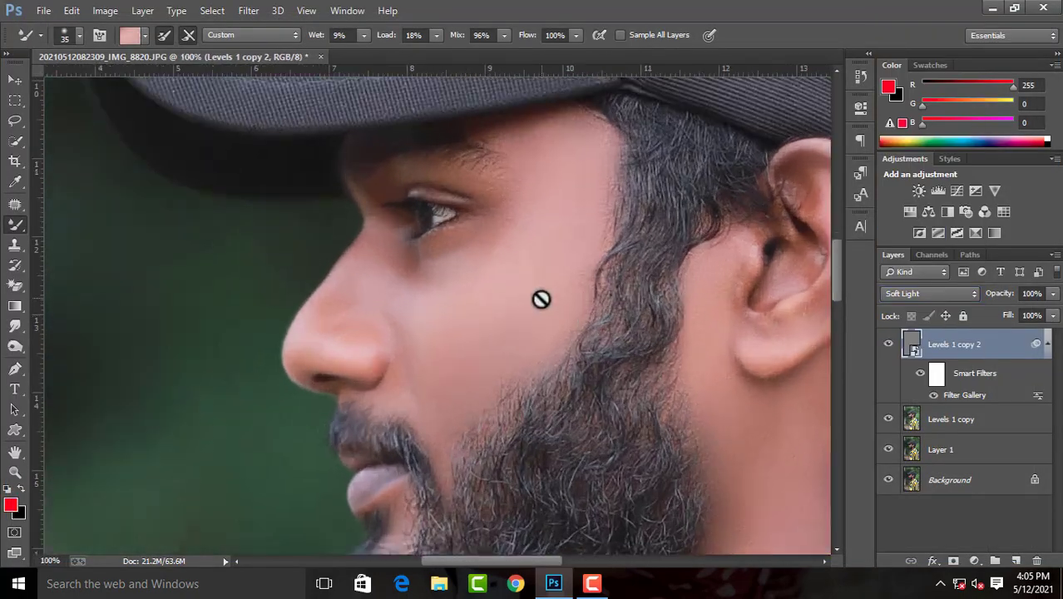
# - Invert the smart filter mask to hide the texture and set a white Brush at 100% opacity
pyautogui.click(541, 297)
pyautogui.click(935, 375)
pyautogui.hotkey('ctrl', 'i')
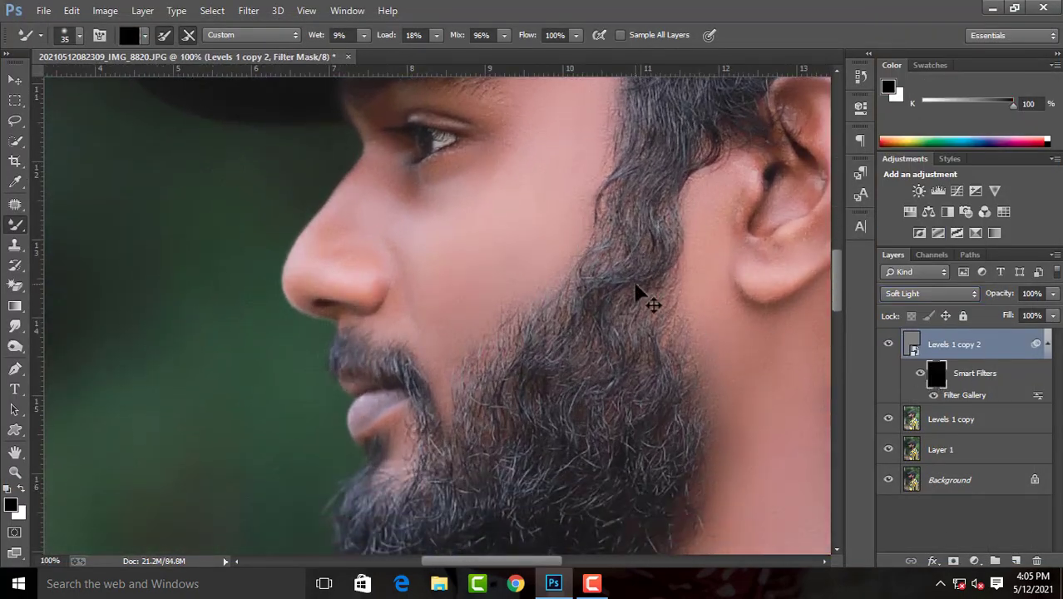
pyautogui.scroll(2, 635, 297)
pyautogui.rightClick(15, 224)
pyautogui.click(66, 224)
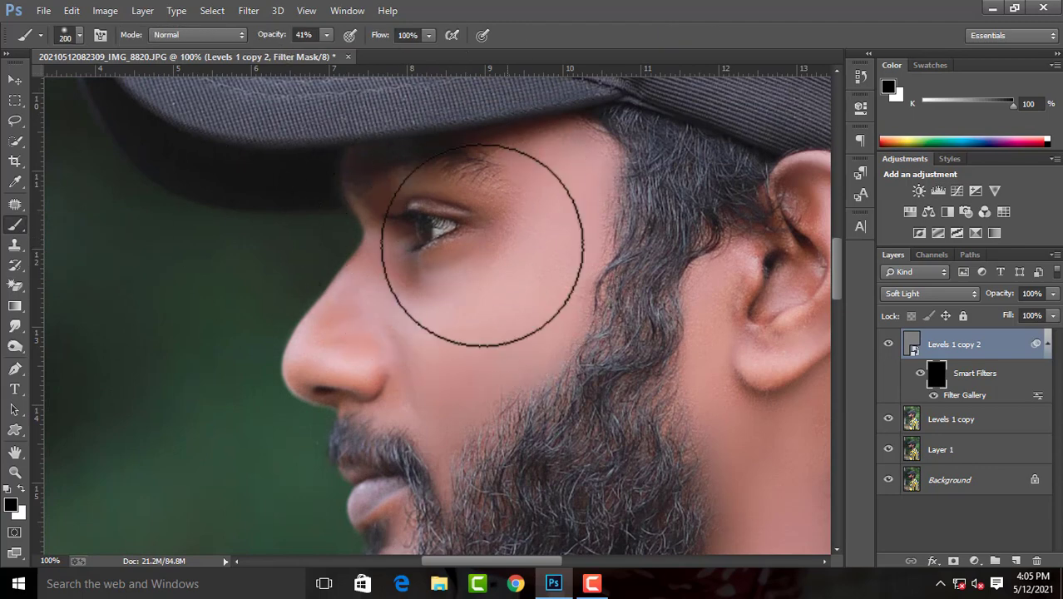
pyautogui.click(21, 489)
pyautogui.press('[')
pyautogui.press('0')
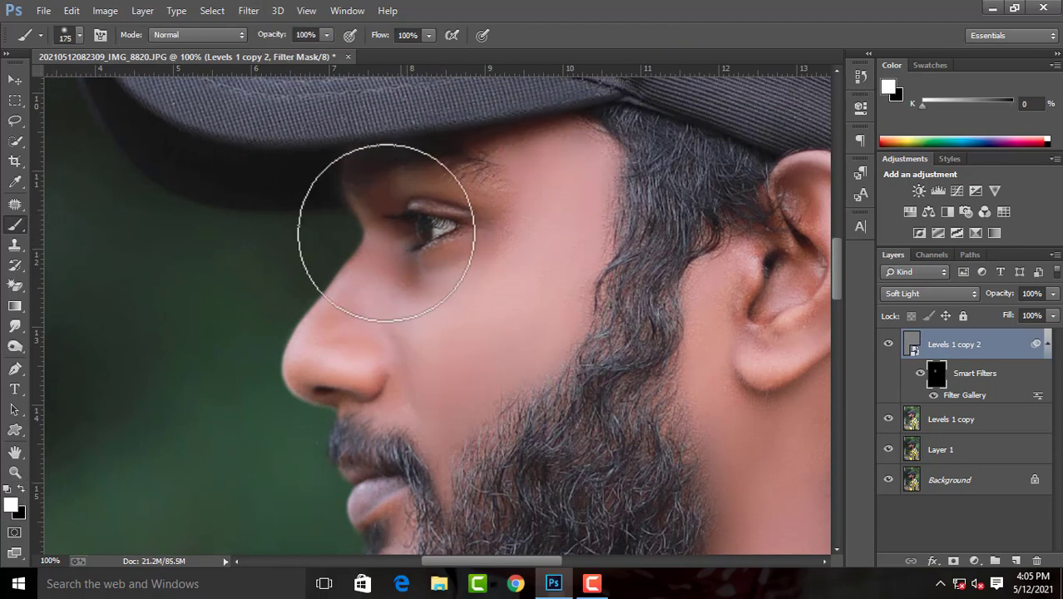
# - Paint the texture back in over the cheek, temple, ear and neck
pyautogui.moveTo(389, 225); pyautogui.dragTo(358, 357)
pyautogui.press('[')
pyautogui.press('[')
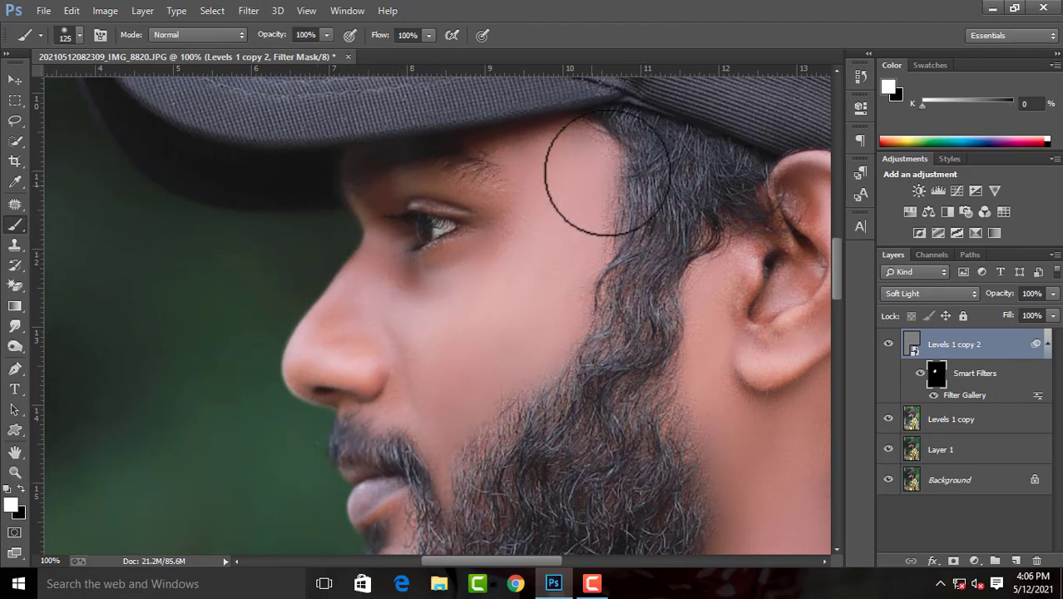
pyautogui.moveTo(562, 228); pyautogui.dragTo(419, 190)
pyautogui.press(']')
pyautogui.press(']')
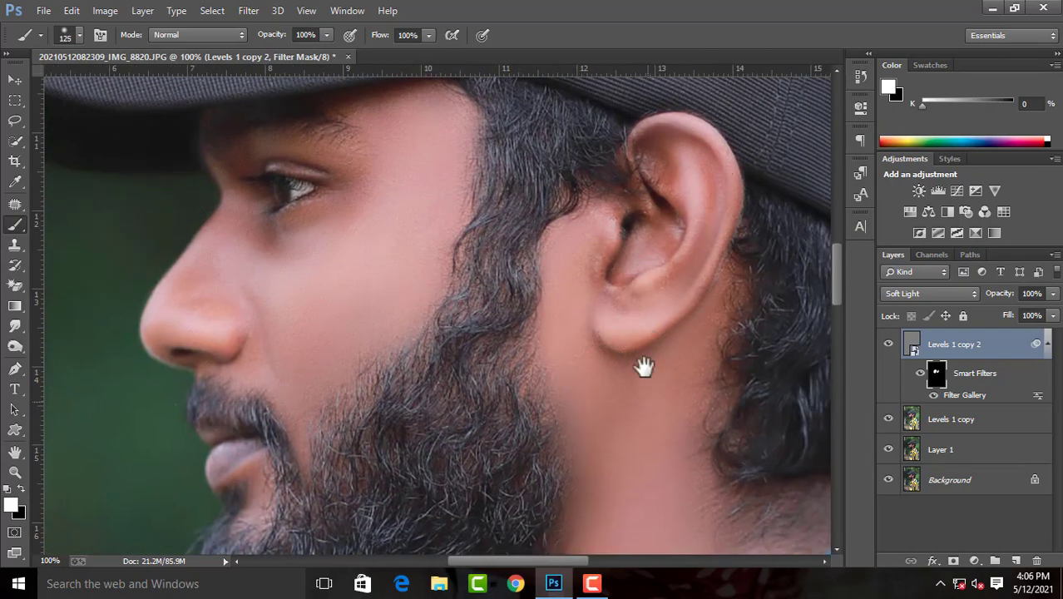
pyautogui.moveTo(640, 361); pyautogui.dragTo(636, 261)
pyautogui.moveTo(676, 452)
pyautogui.mouseDown()
pyautogui.moveTo(742, 235)
pyautogui.moveTo(503, 253)
pyautogui.mouseUp()
pyautogui.moveTo(166, 191); pyautogui.dragTo(474, 280)
pyautogui.press('[')
pyautogui.press('[')
pyautogui.press('[')
pyautogui.press(']')
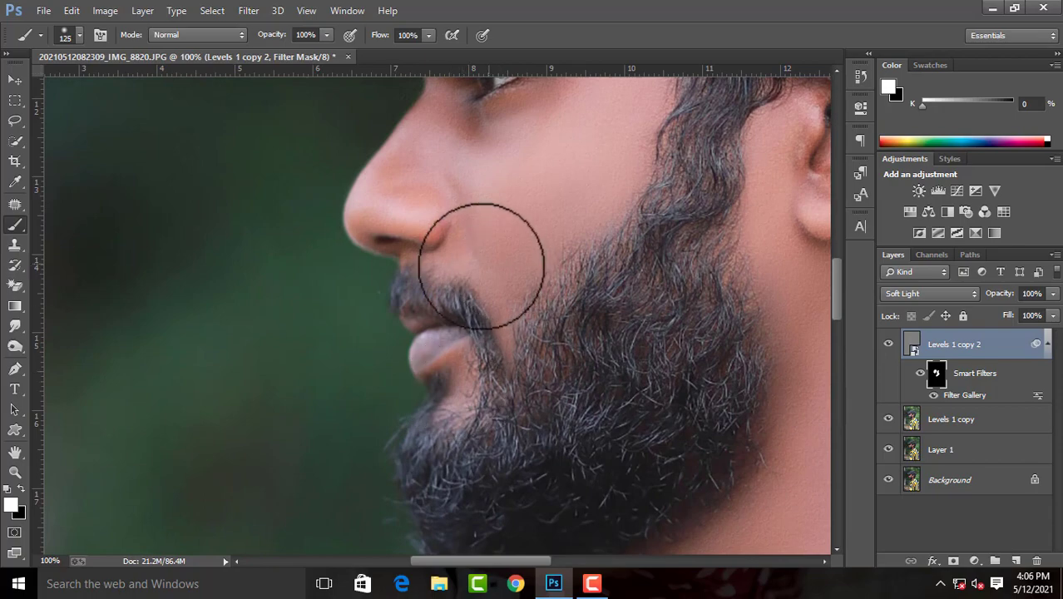
pyautogui.moveTo(450, 159); pyautogui.dragTo(409, 279)
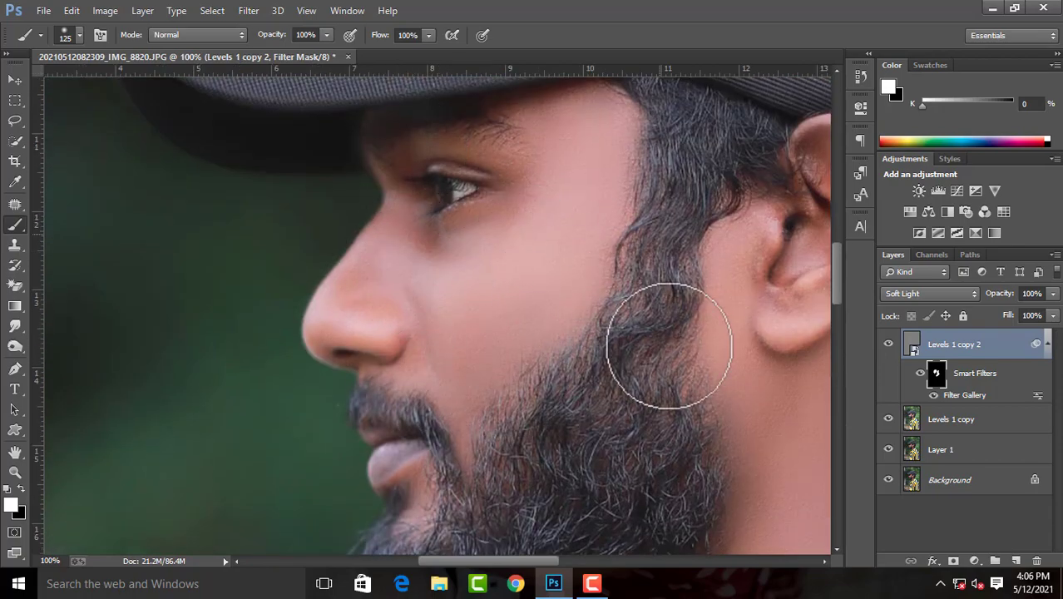
# - Review the whole portrait and add Levels 1 copy to the layer selection
pyautogui.hotkey('ctrl', '0')
pyautogui.hotkey('ctrl', '+')
pyautogui.hotkey('ctrl', '+')
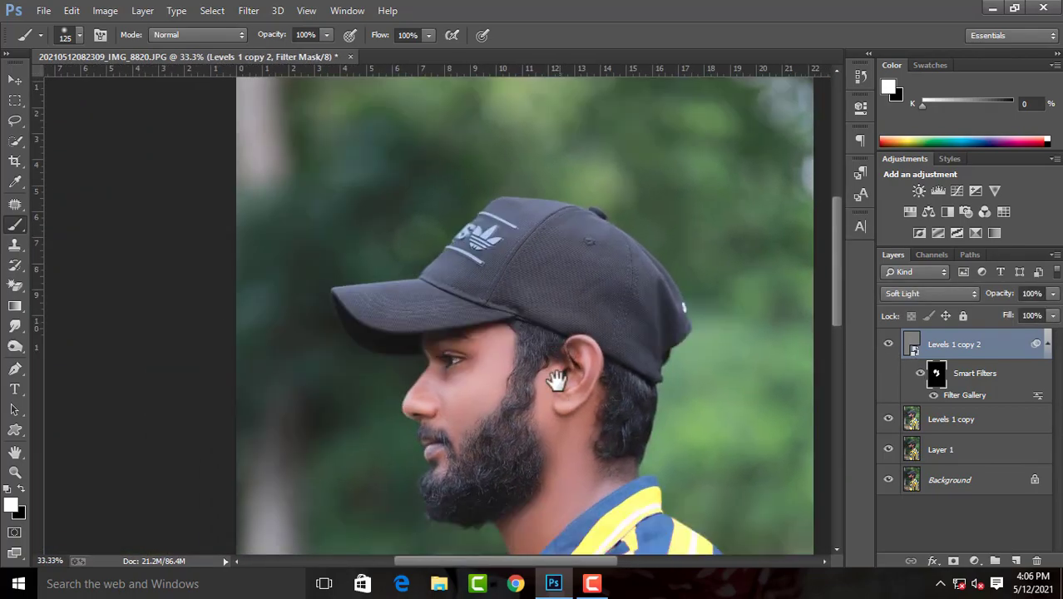
pyautogui.hotkey('ctrl', '+')
pyautogui.hotkey('ctrl', '+')
pyautogui.hotkey('ctrl', '+')
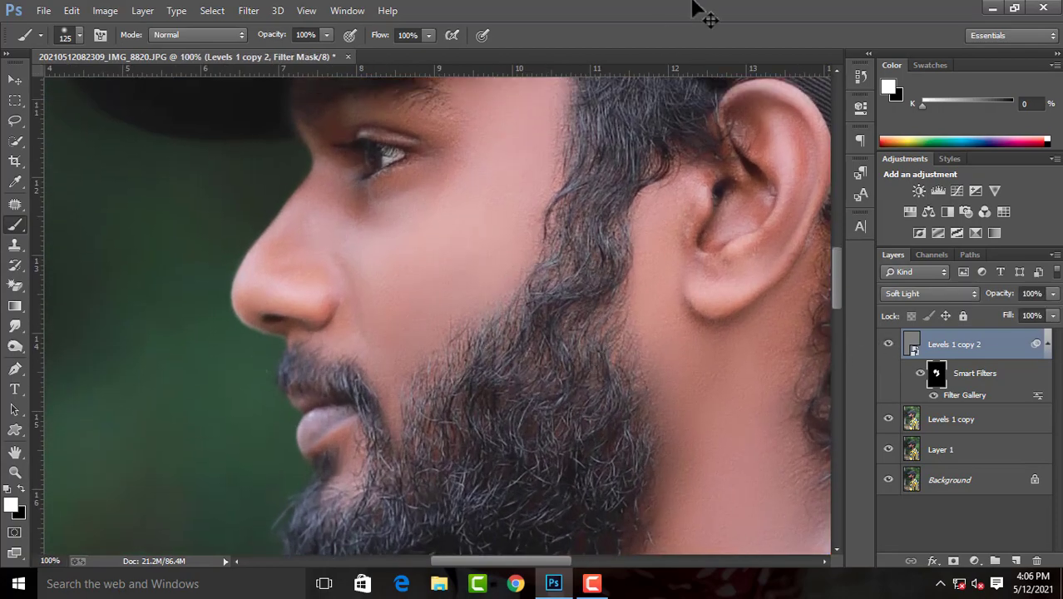
pyautogui.hotkey('ctrl', '0')
pyautogui.keyDown('shift'); pyautogui.click(989, 419); pyautogui.keyUp('shift')
# - Duplicate the selected retouch layers and merge them into Levels 1 copy 4
pyautogui.hotkey('ctrl', 'j')
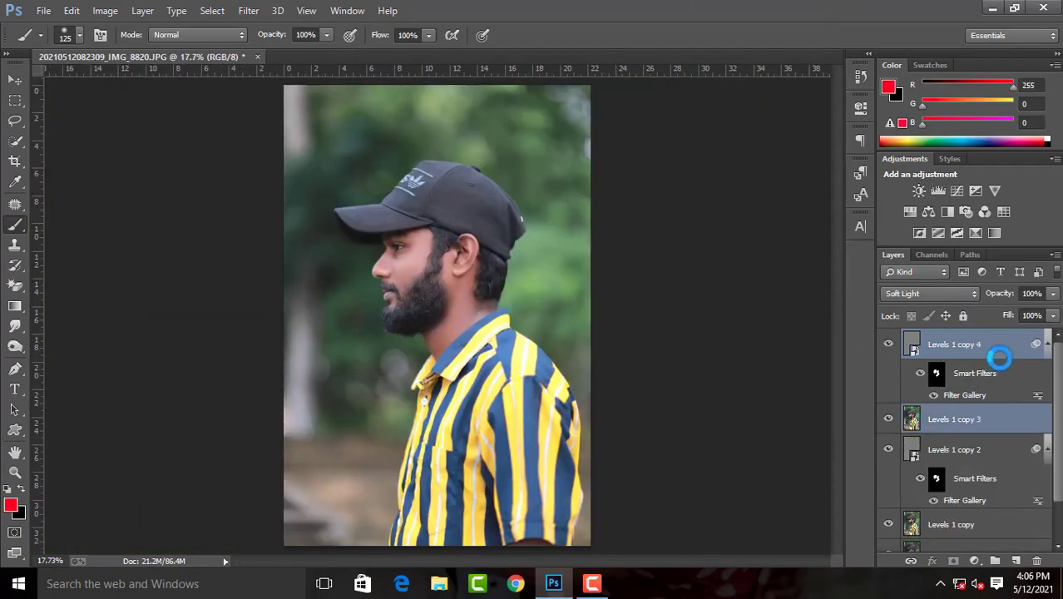
pyautogui.rightClick(997, 355)
pyautogui.click(712, 153)
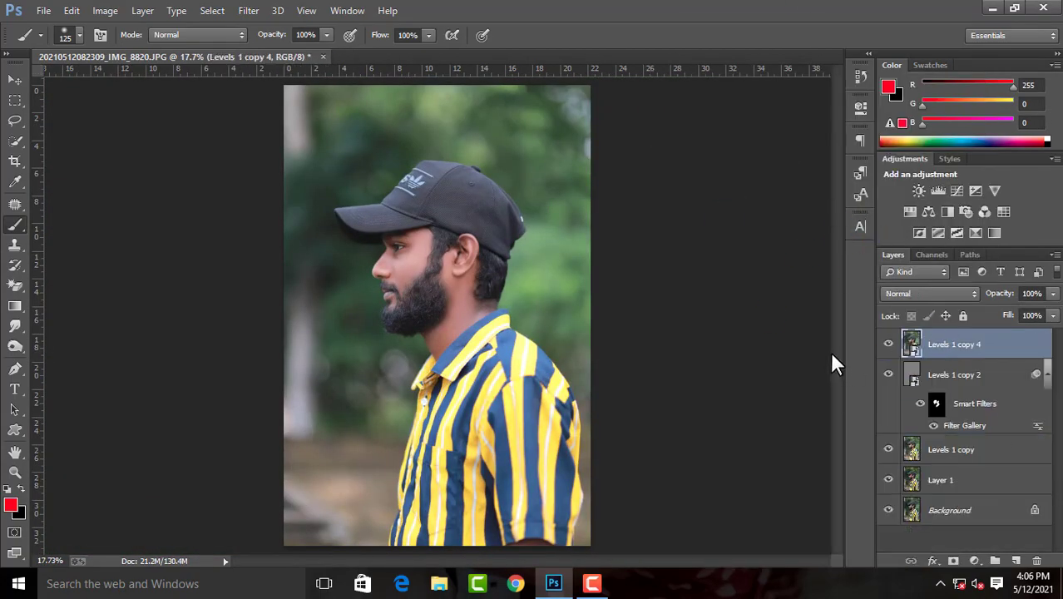
pyautogui.rightClick(997, 353)
pyautogui.click(724, 432)
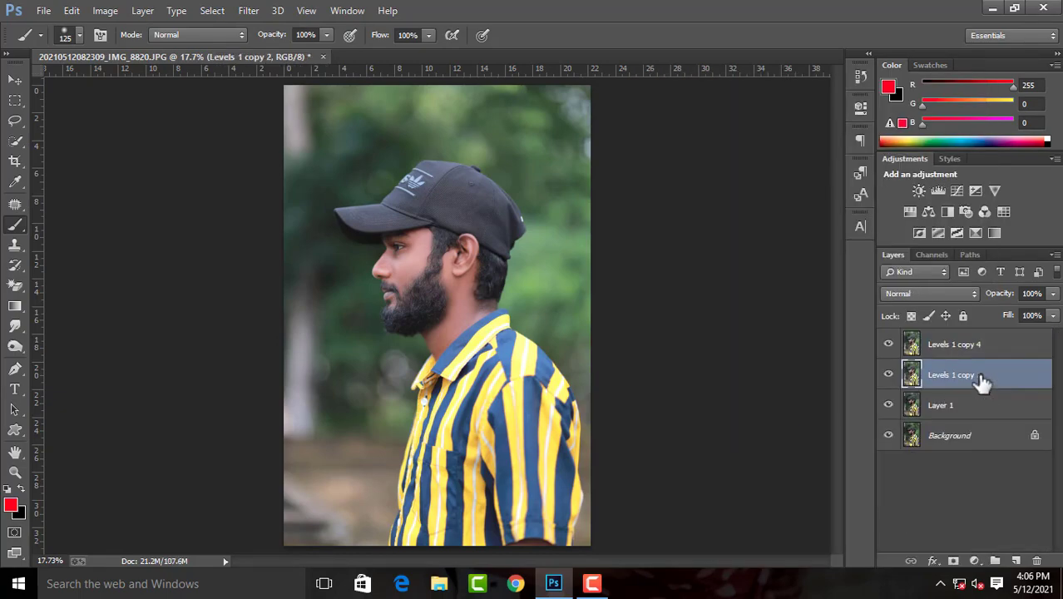
pyautogui.scroll(2, 486, 302)
# - Duplicate the merged layer as Levels 1 copy 5, invert it and blend it in Soft Light
pyautogui.hotkey('ctrl', 'j')
pyautogui.scroll(2, 513, 296)
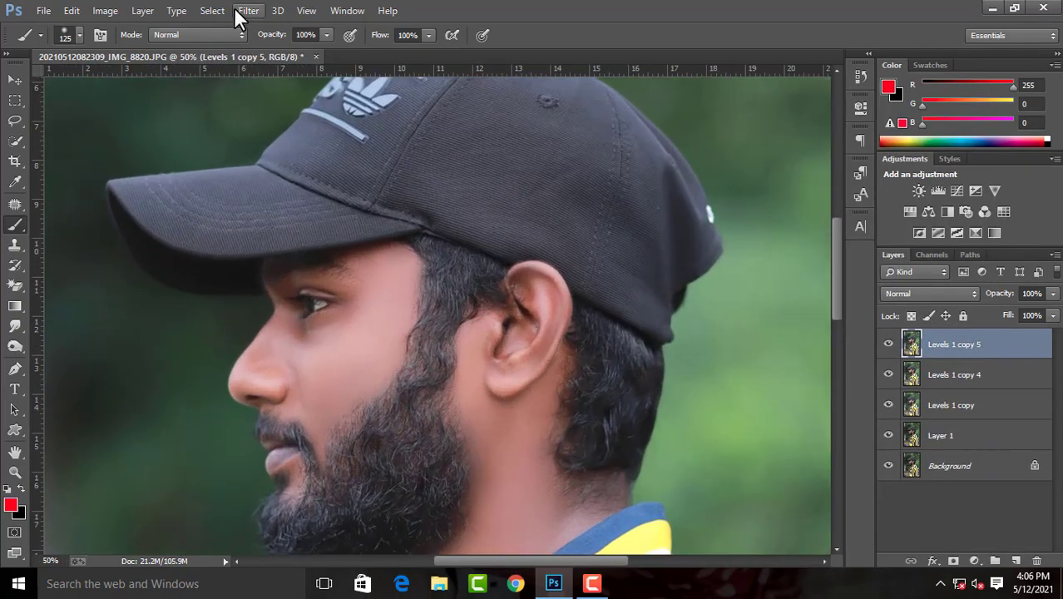
pyautogui.click(249, 10)
pyautogui.click(743, 13)
pyautogui.hotkey('ctrl', 'i')
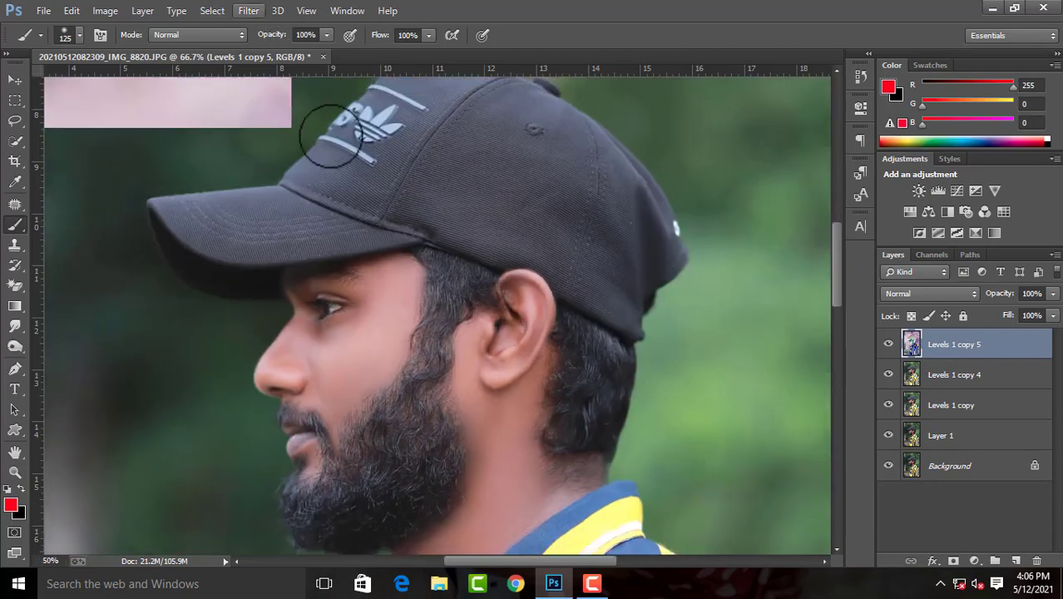
pyautogui.scroll(-2, 332, 125)
pyautogui.click(929, 293)
pyautogui.click(897, 206)
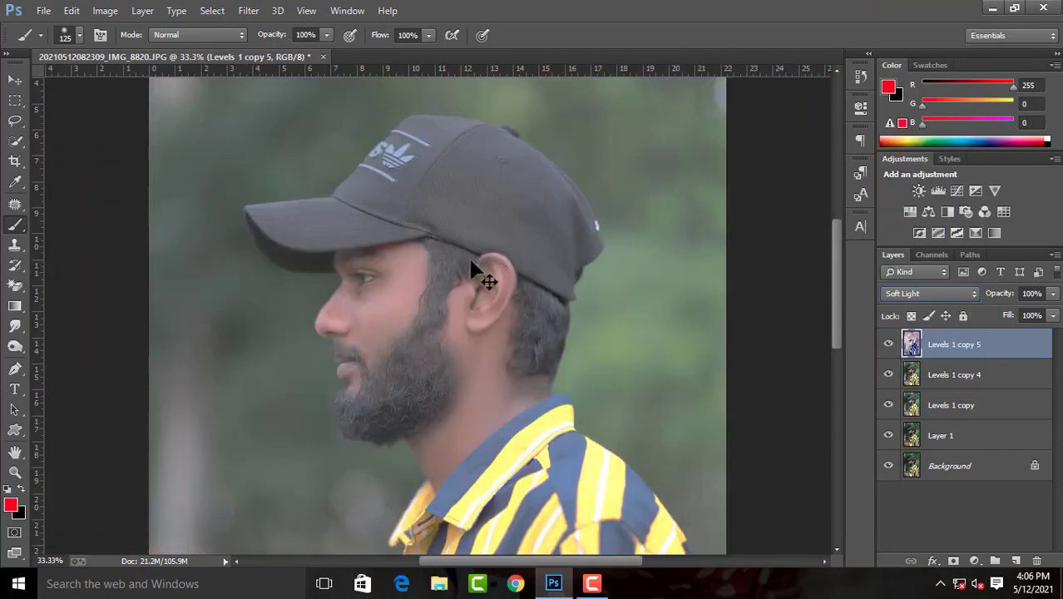
# - Apply High Pass and a 1.9 px Gaussian Blur to the Soft Light copy
pyautogui.scroll(2, 482, 277)
pyautogui.click(250, 10)
pyautogui.click(493, 315)
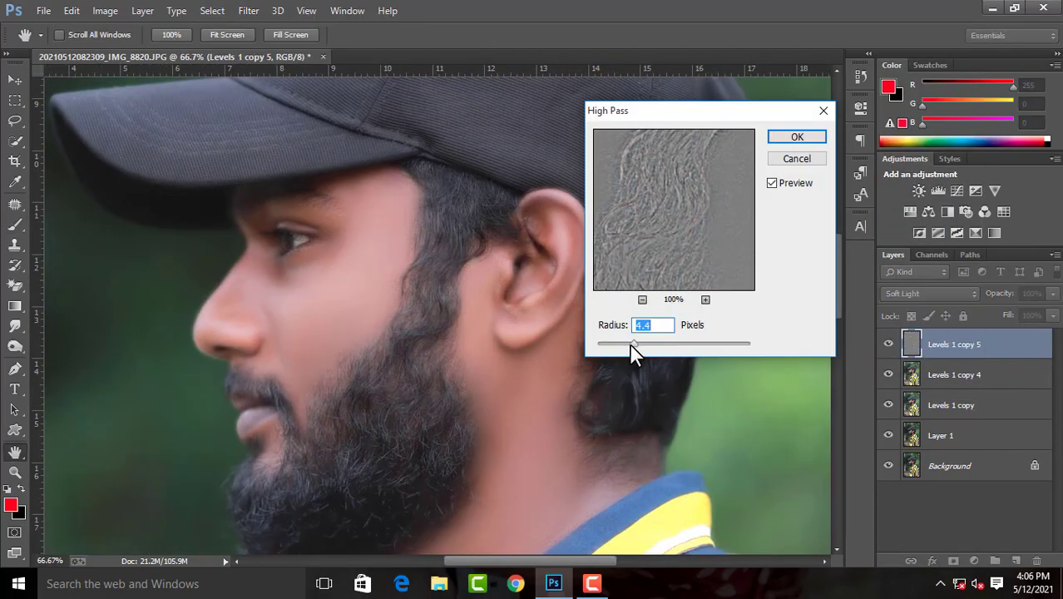
pyautogui.scroll(1, 485, 326)
pyautogui.click(798, 138)
pyautogui.press('b')
pyautogui.click(248, 10)
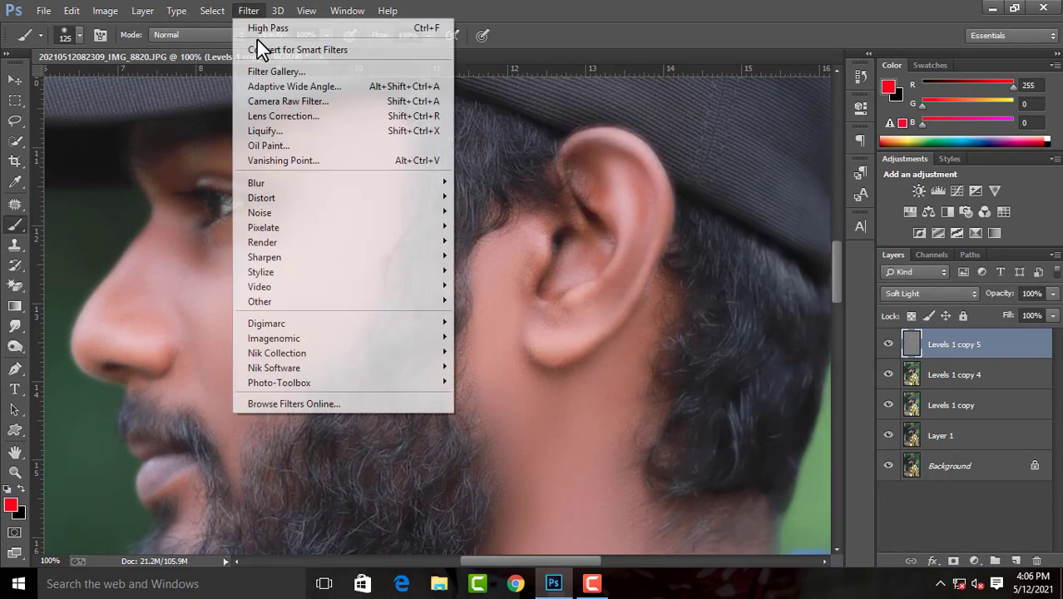
pyautogui.click(495, 293)
pyautogui.moveTo(792, 385); pyautogui.dragTo(805, 382)
pyautogui.click(988, 173)
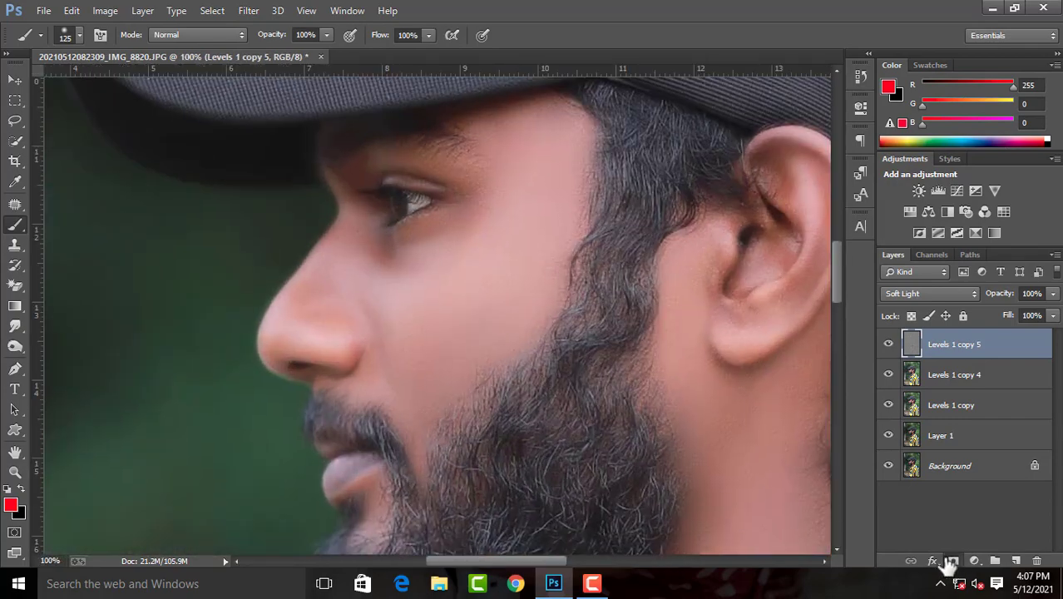
# - Add a layer mask to Levels 1 copy 5 and set up a small black brush
pyautogui.click(950, 561)
pyautogui.hotkey('ctrl', '+')
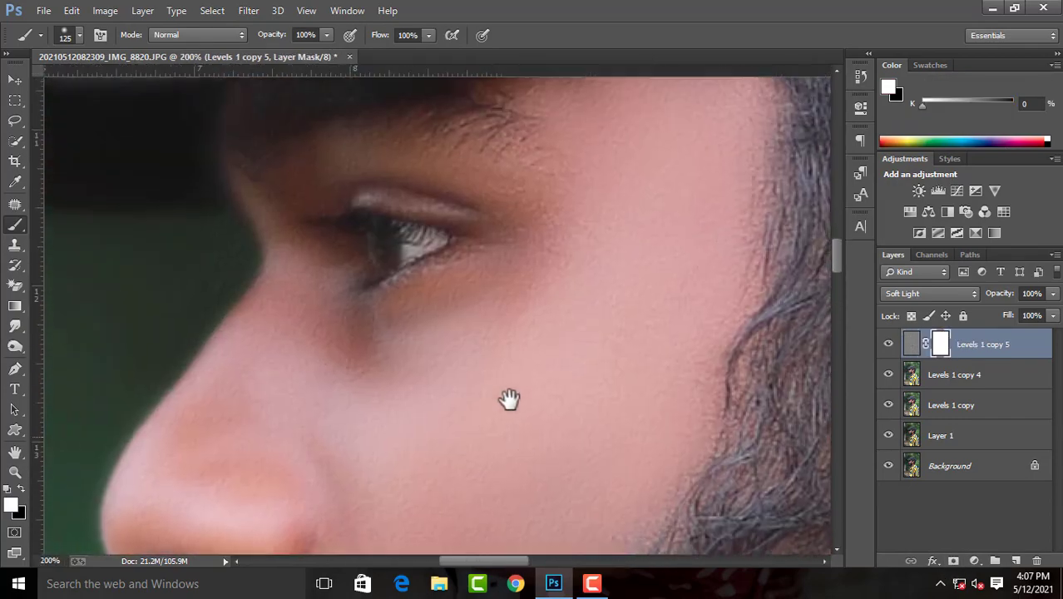
pyautogui.press('x')
pyautogui.press('[')
pyautogui.press('[')
pyautogui.press('[')
pyautogui.press('[')
pyautogui.press('[')
pyautogui.press('[')
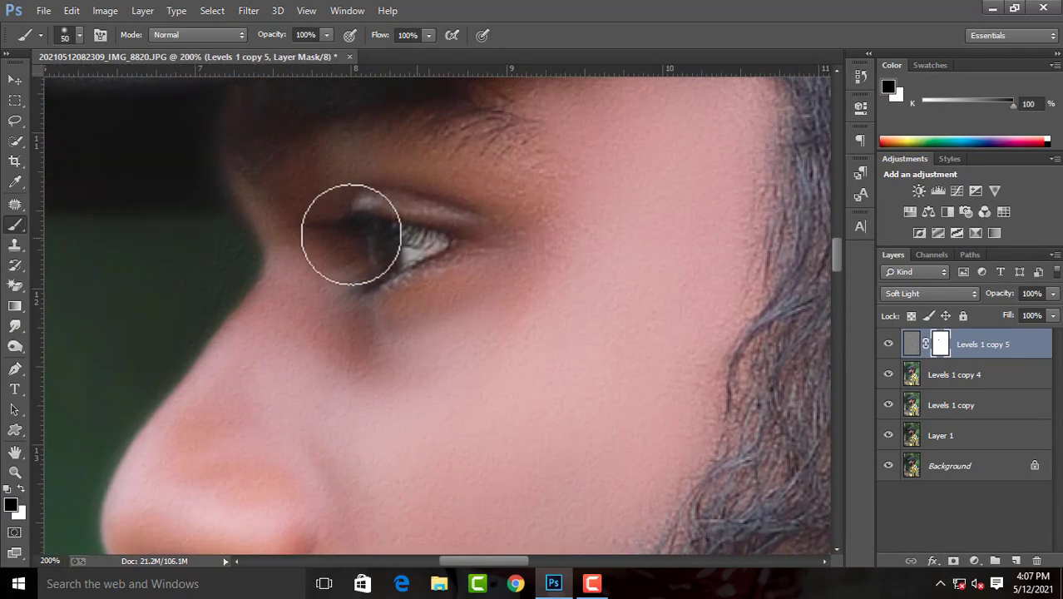
# - Zoom out until the full portrait fits the window at 17.7%, adjusting brush size
pyautogui.scroll(-5, 336, 233)
pyautogui.scroll(-2, 350, 285)
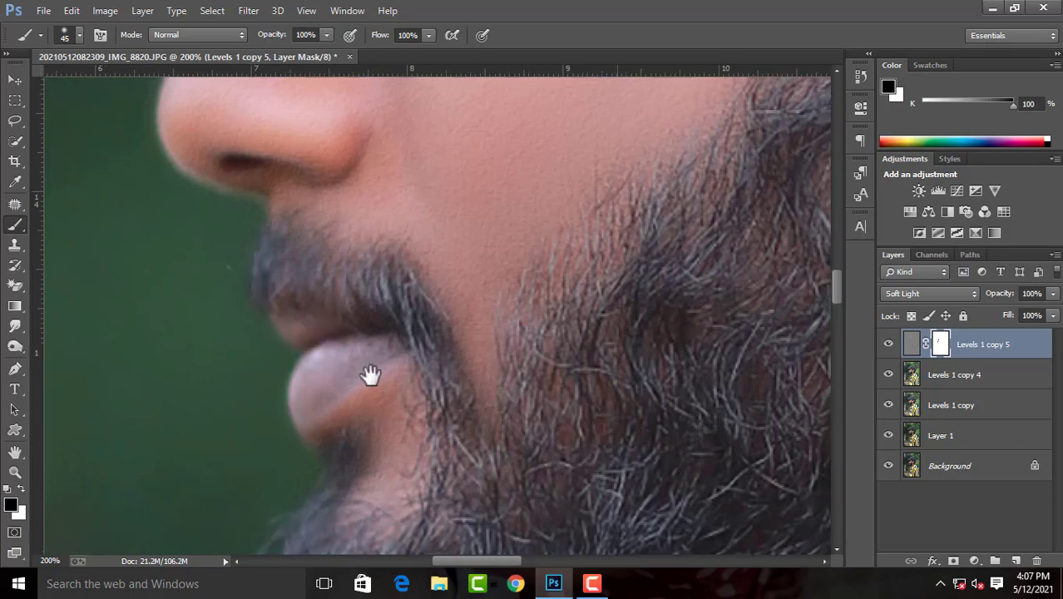
pyautogui.moveTo(368, 373); pyautogui.dragTo(455, 264)
pyautogui.press(']')
pyautogui.scroll(-6, 533, 282)
pyautogui.scroll(1, 515, 301)
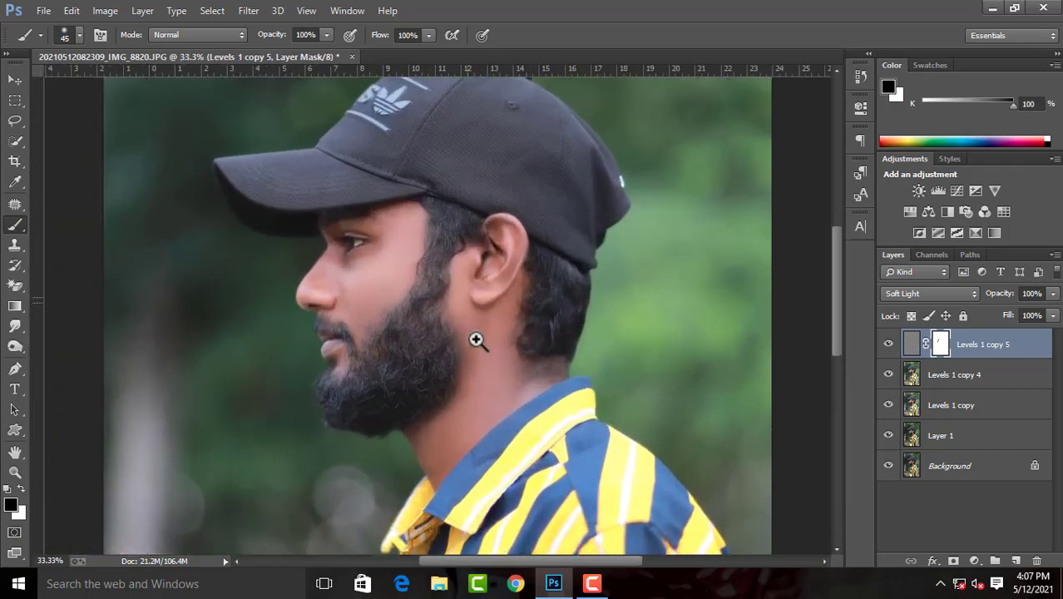
pyautogui.scroll(2, 474, 339)
pyautogui.scroll(-5, 474, 339)
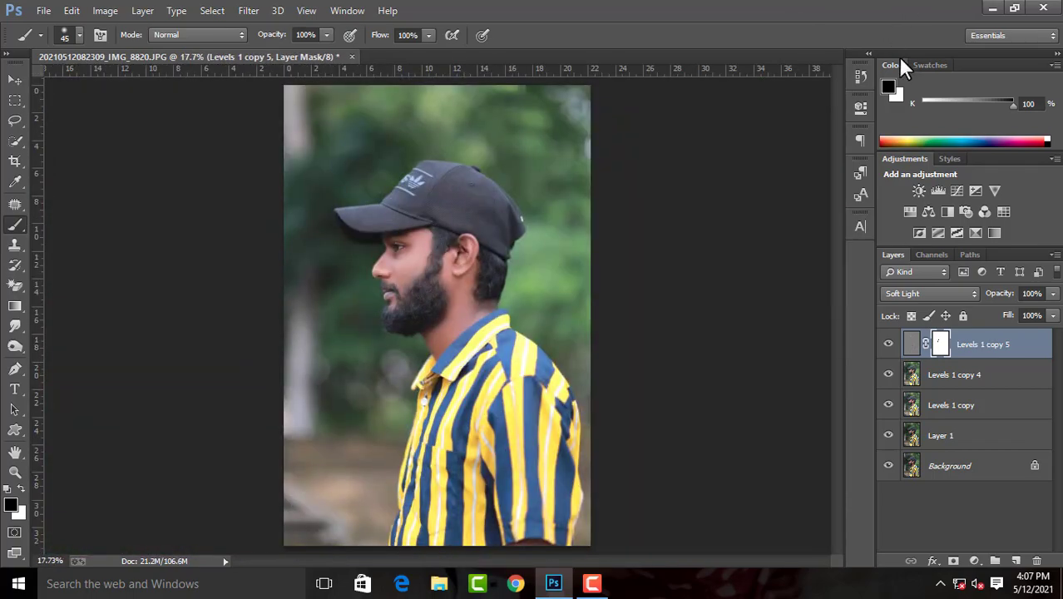
# - Stamp all visible layers into a new Layer 2 and convert it to a smart object
pyautogui.hotkey('ctrl', 'shift', 'alt', 'e')
pyautogui.click(956, 374)
pyautogui.press('Delete')
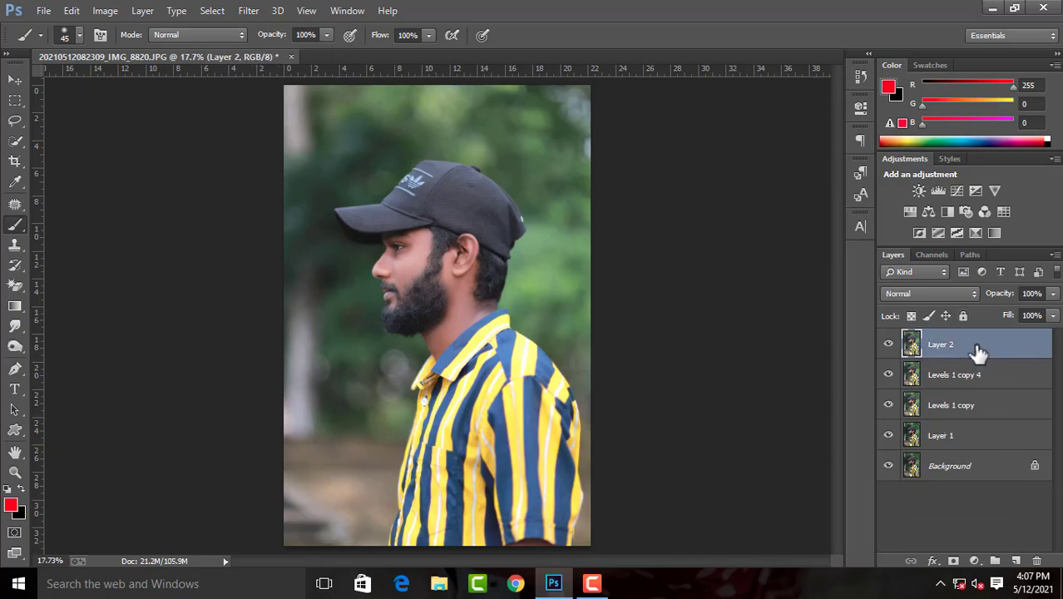
pyautogui.rightClick(977, 353)
pyautogui.click(715, 203)
pyautogui.click(248, 10)
pyautogui.click(261, 71)
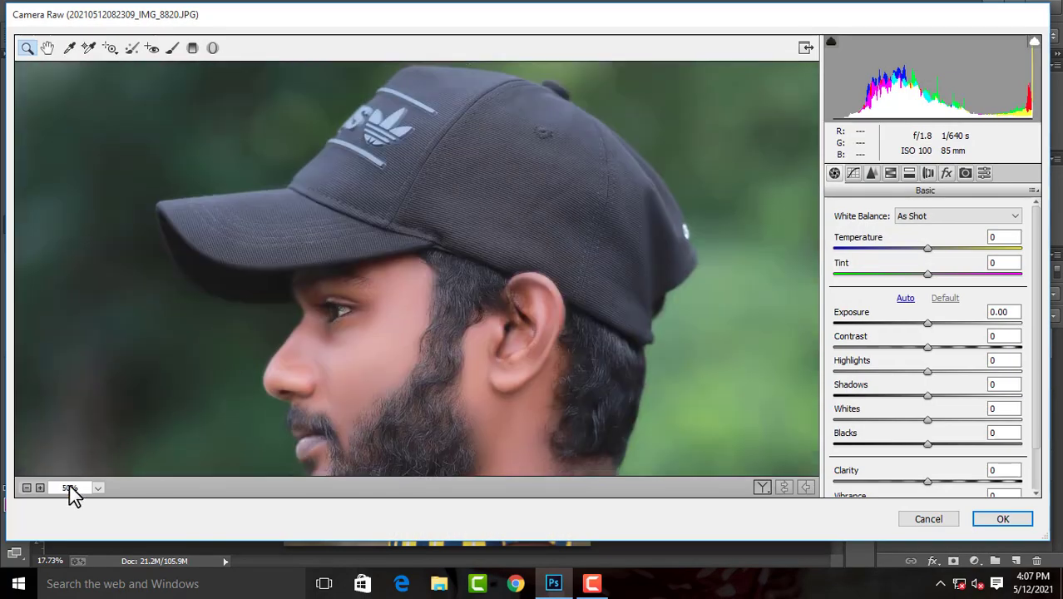
# - Set Camera Raw Highlights -100, Whites -87, Shadows +24, Contrast +6, Blacks -18, white balance +4
pyautogui.moveTo(927, 371)
pyautogui.mouseDown()
pyautogui.moveTo(850, 370)
pyautogui.moveTo(835, 385)
pyautogui.mouseUp()
pyautogui.moveTo(927, 419); pyautogui.dragTo(846, 419)
pyautogui.moveTo(927, 395); pyautogui.dragTo(949, 394)
pyautogui.moveTo(927, 347); pyautogui.dragTo(932, 347)
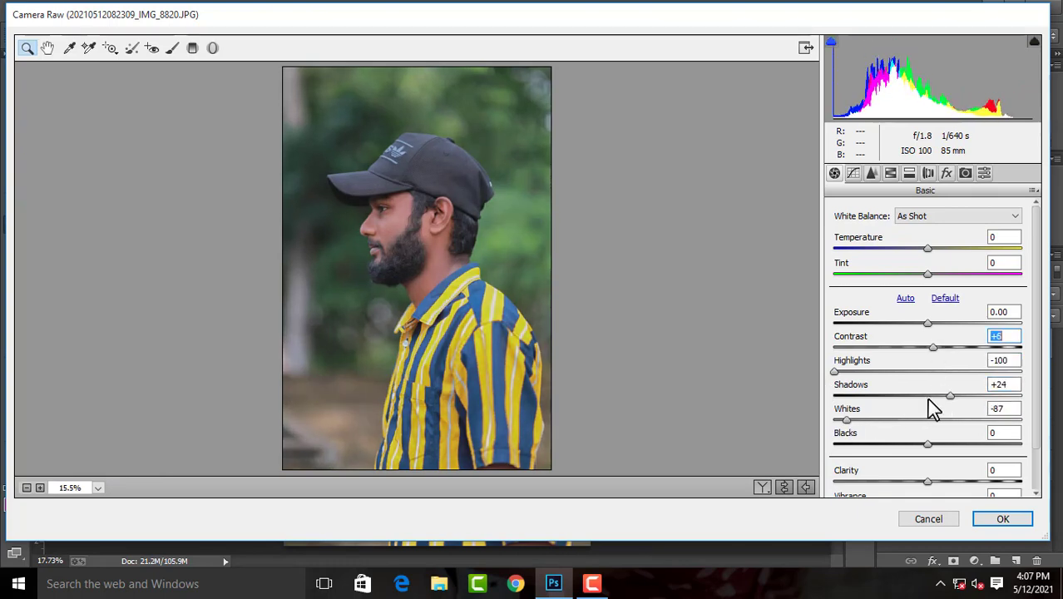
pyautogui.moveTo(927, 443); pyautogui.dragTo(911, 443)
pyautogui.moveTo(928, 249); pyautogui.dragTo(932, 249)
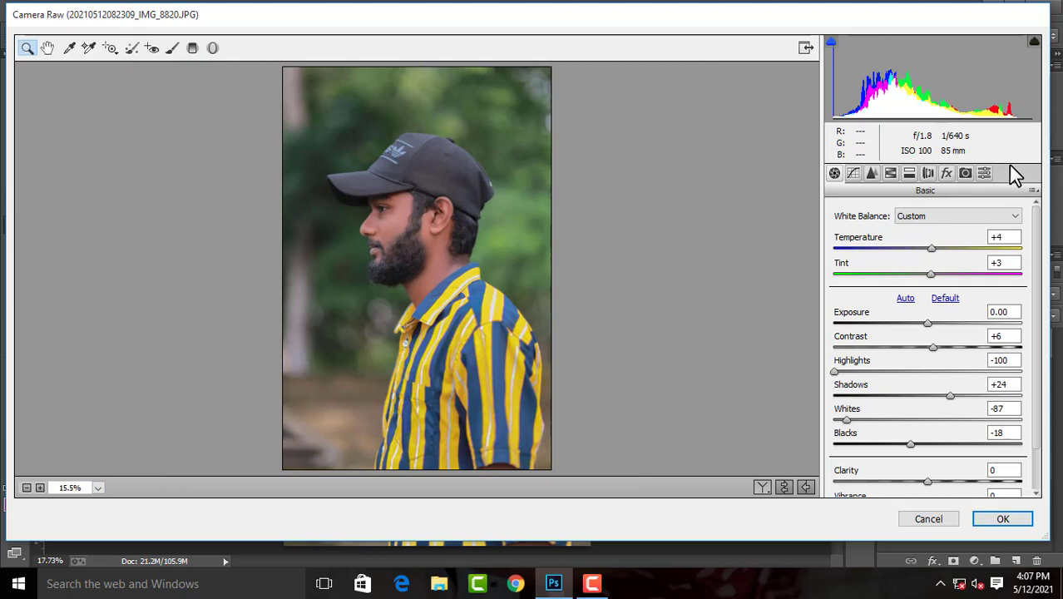
# - Fade the tone curve: raise the black point, lift lower and midtone points, lower the white point
pyautogui.click(853, 173)
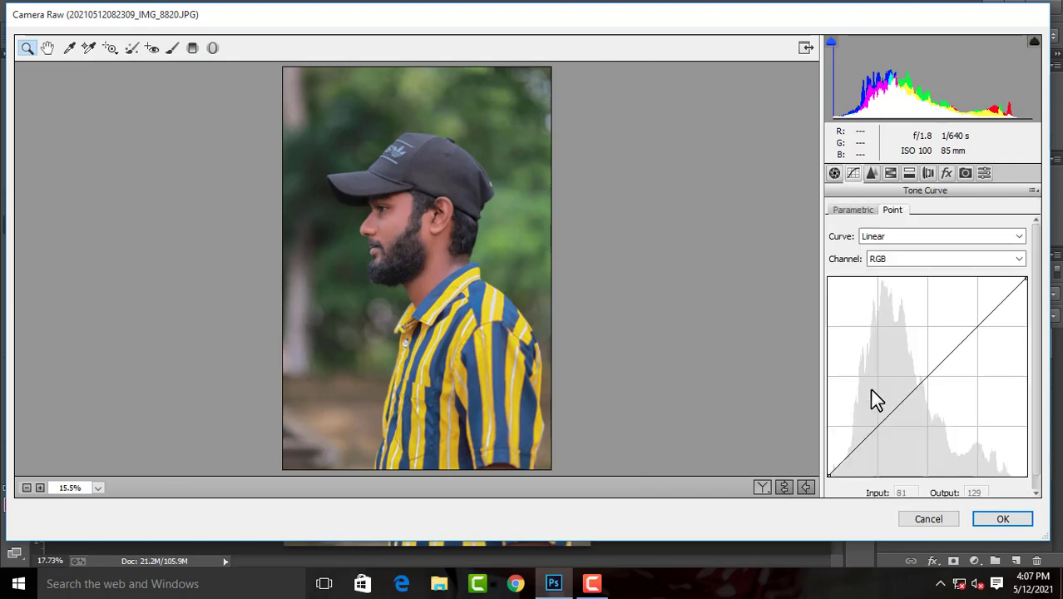
pyautogui.moveTo(829, 474); pyautogui.dragTo(828, 454)
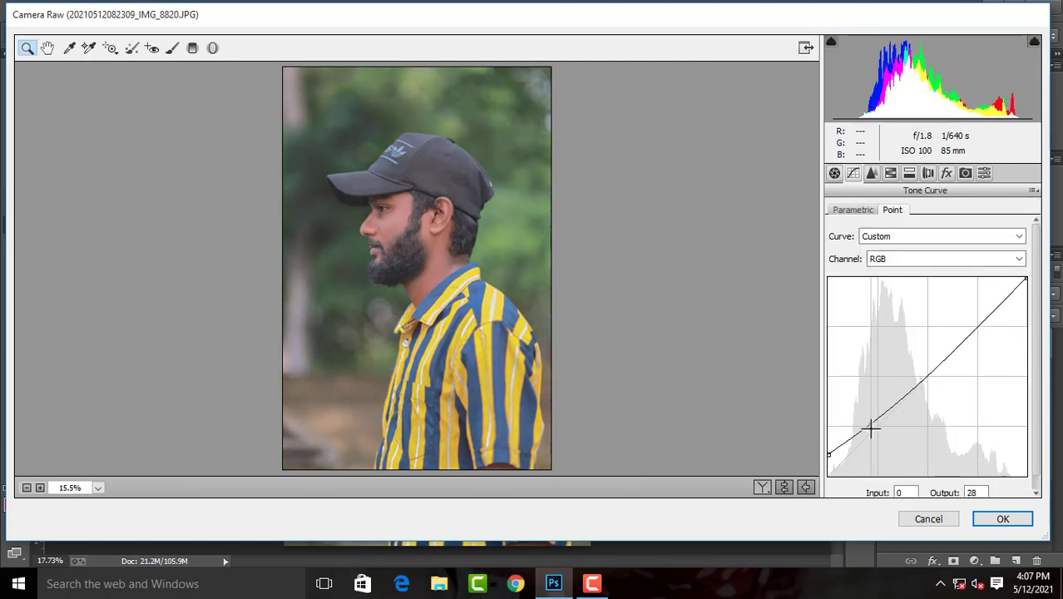
pyautogui.click(869, 432)
pyautogui.moveTo(925, 403); pyautogui.dragTo(928, 375)
pyautogui.moveTo(1026, 280); pyautogui.dragTo(1023, 305)
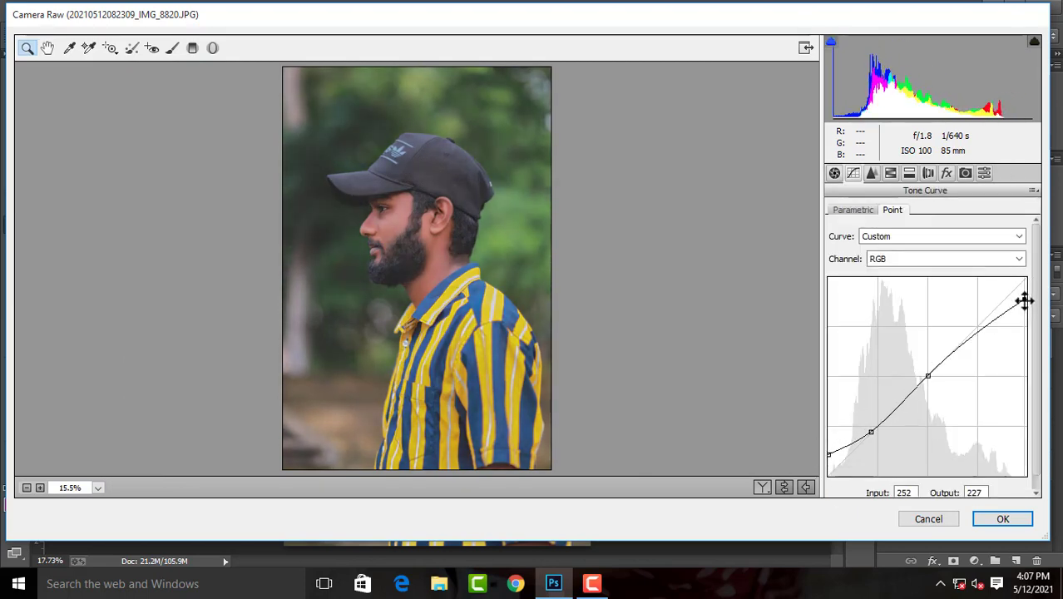
# - Inspect the face at closer preview zoom and bring up the HSL Hue controls
pyautogui.click(453, 231)
pyautogui.click(98, 487)
pyautogui.click(83, 333)
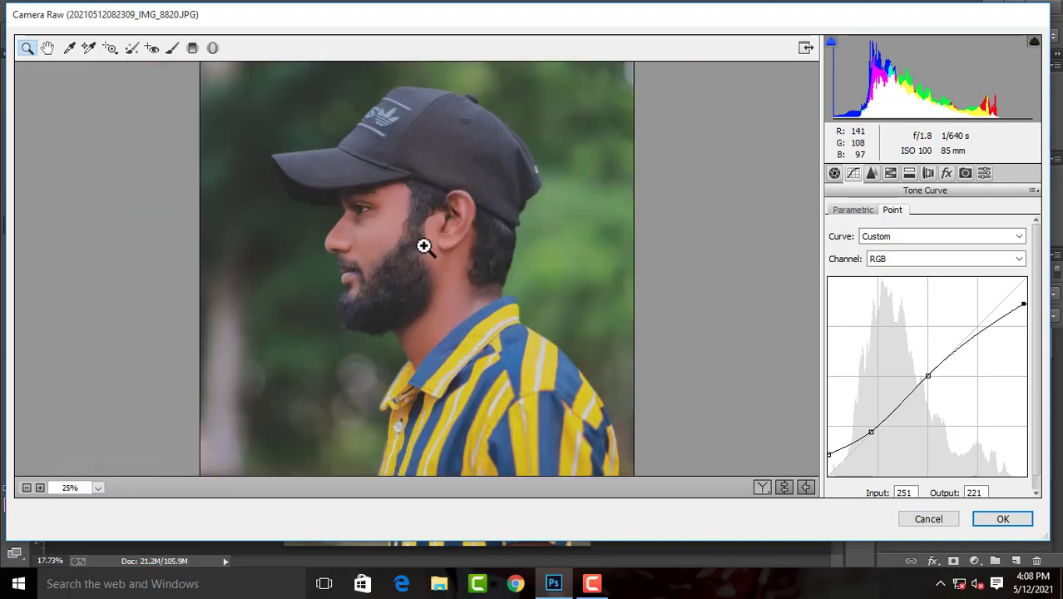
pyautogui.click(425, 244)
pyautogui.hotkey('ctrl', '0')
pyautogui.click(834, 173)
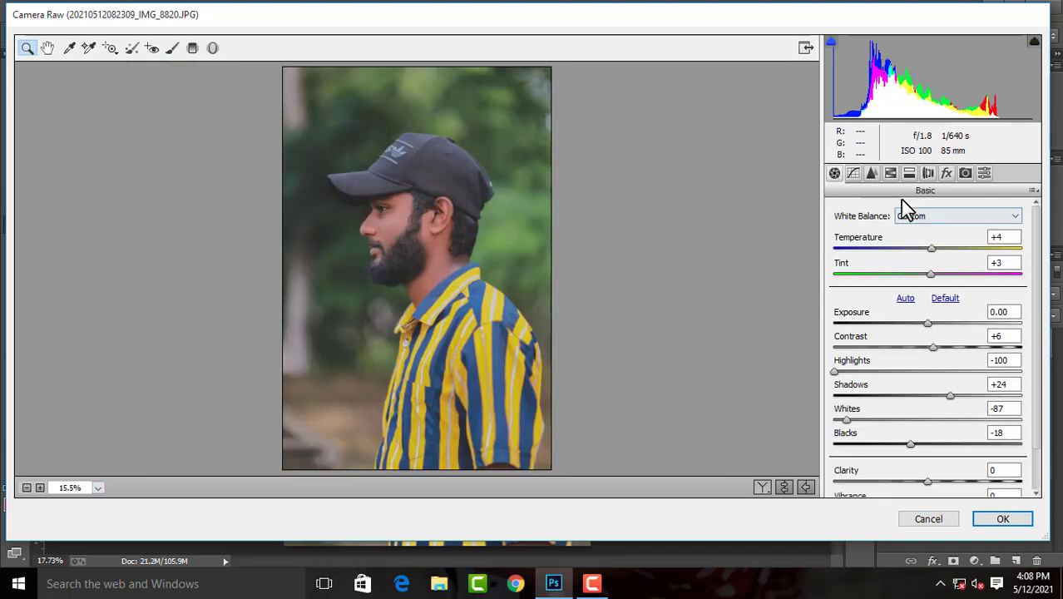
pyautogui.click(890, 173)
pyautogui.click(840, 233)
pyautogui.click(507, 304)
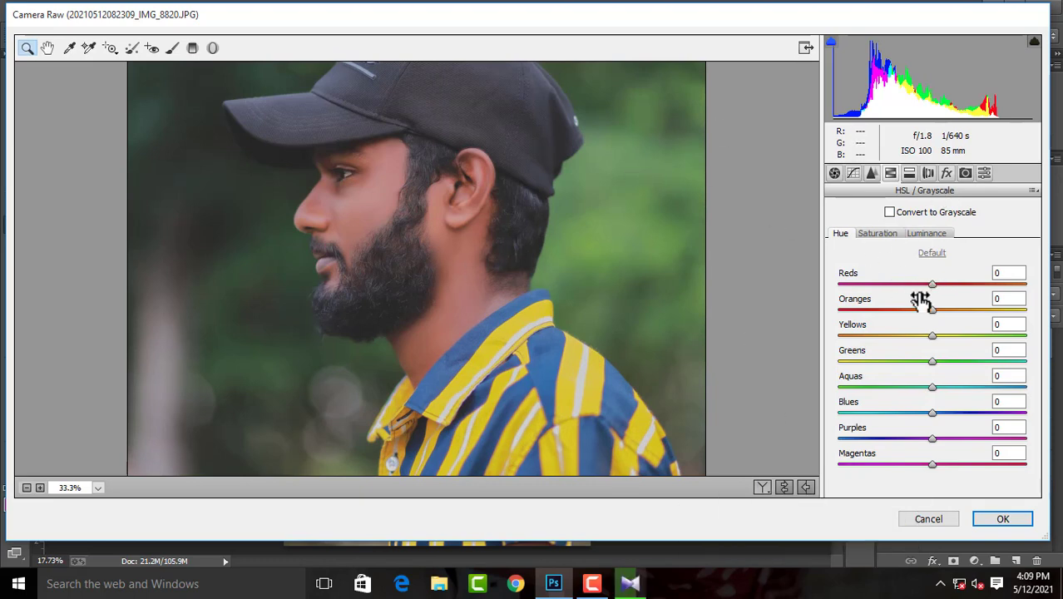
# - Shift Orange hue to +10 and desaturate Reds to -32, Yellows to -89 and Greens to -43
pyautogui.moveTo(932, 309); pyautogui.dragTo(943, 311)
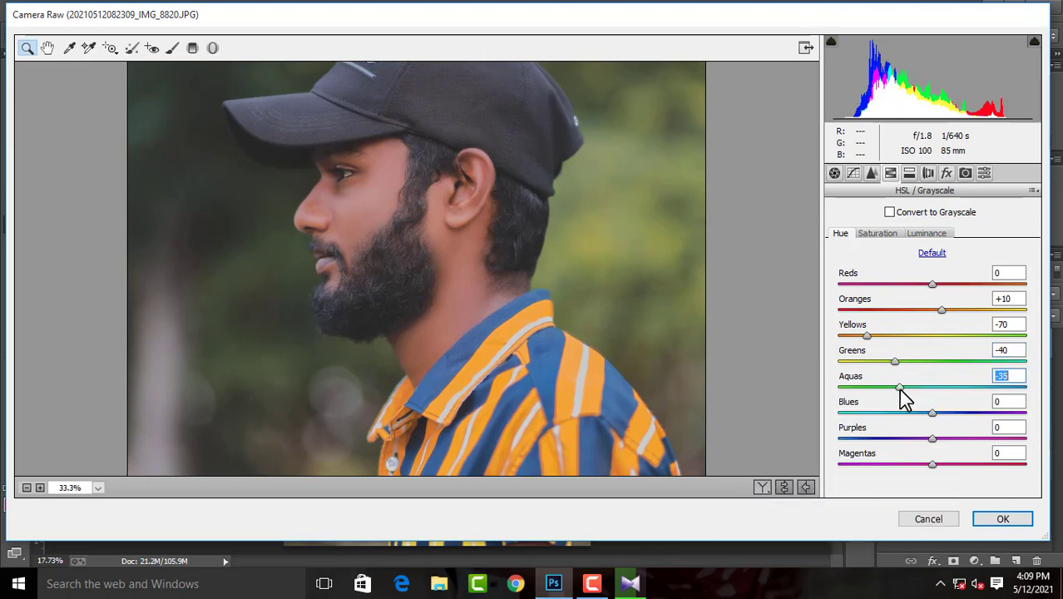
pyautogui.click(879, 234)
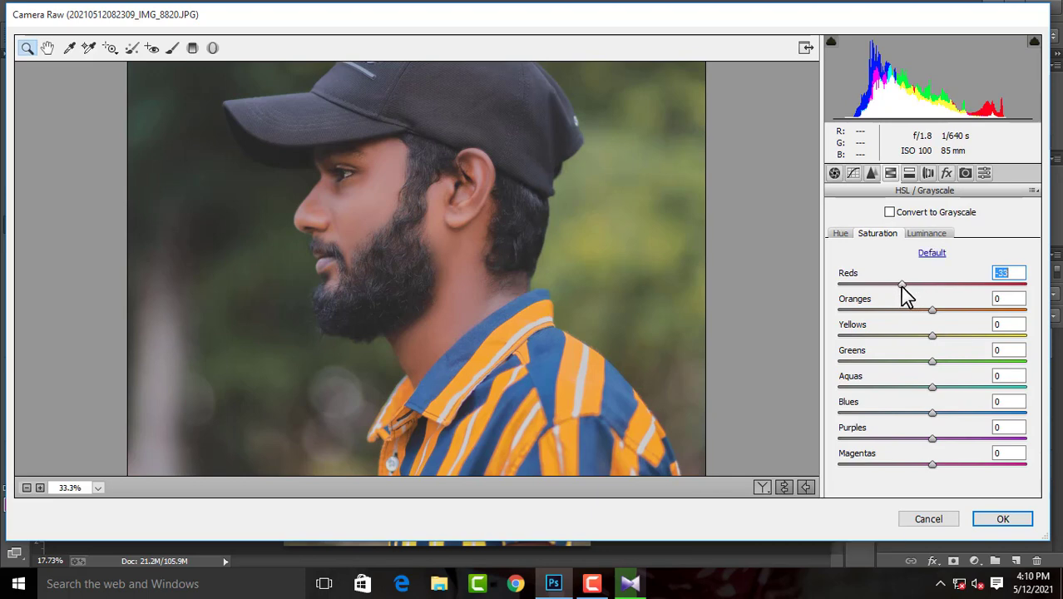
pyautogui.moveTo(931, 310); pyautogui.dragTo(864, 343)
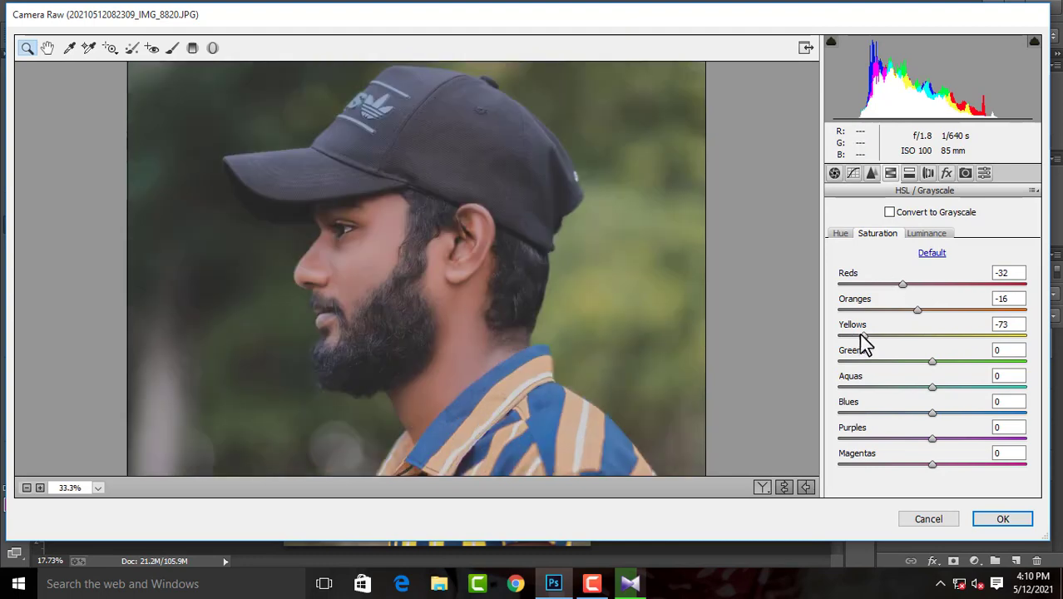
pyautogui.moveTo(865, 343); pyautogui.dragTo(844, 342)
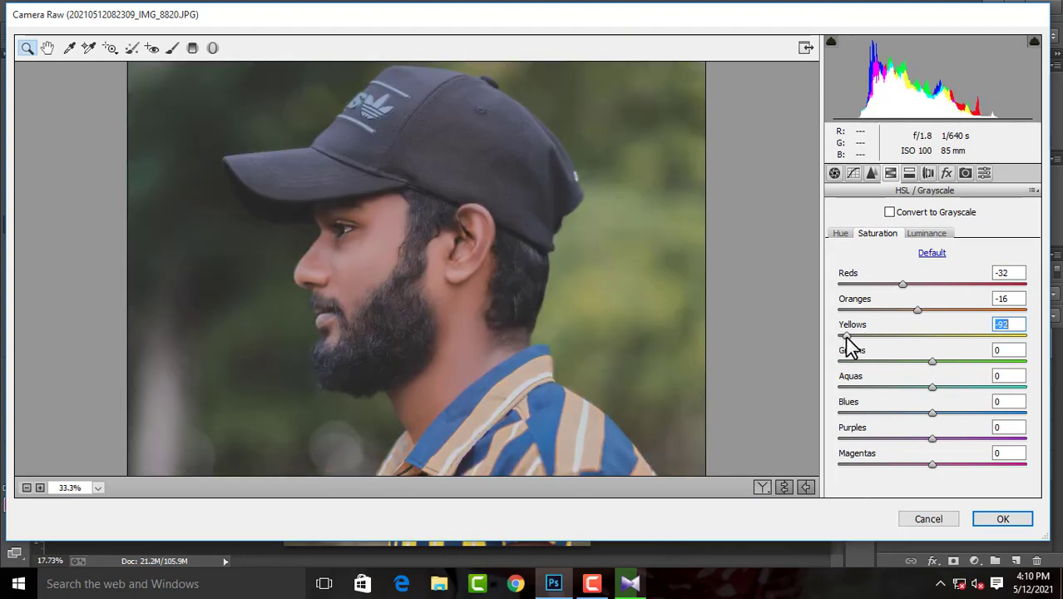
pyautogui.moveTo(931, 363); pyautogui.dragTo(891, 368)
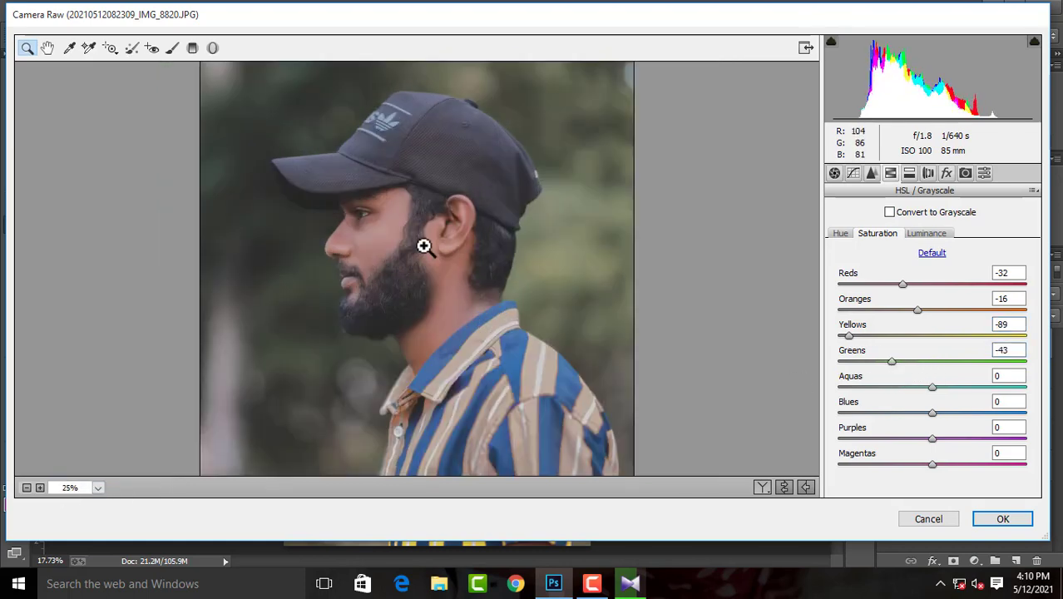
# - Desaturate Aquas -47 and Blues -28, and raise Orange luminance +36 and Yellow luminance +9
pyautogui.click(83, 488)
pyautogui.click(114, 459)
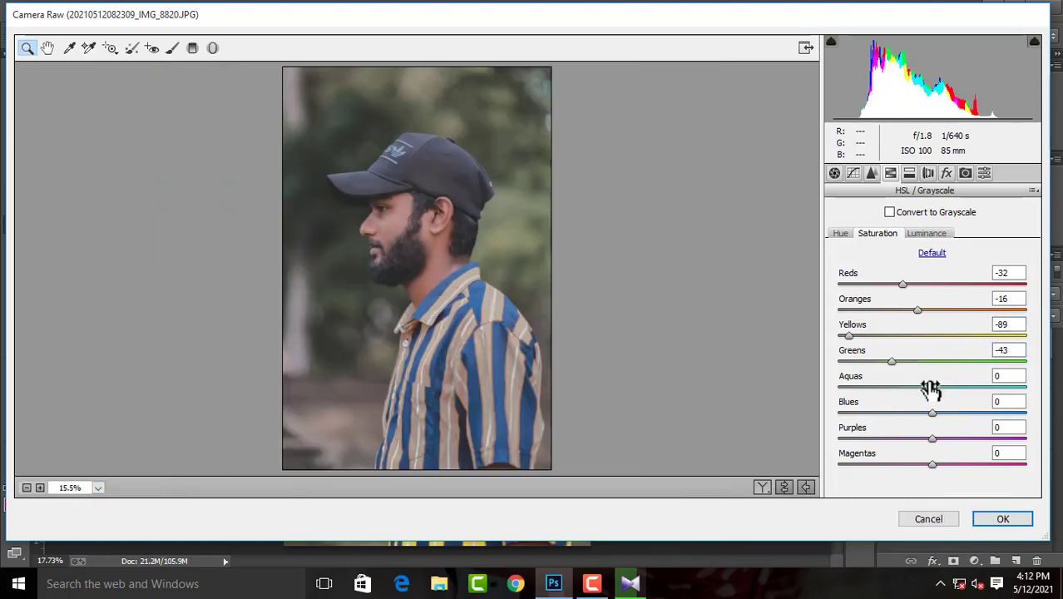
pyautogui.moveTo(905, 397); pyautogui.dragTo(889, 399)
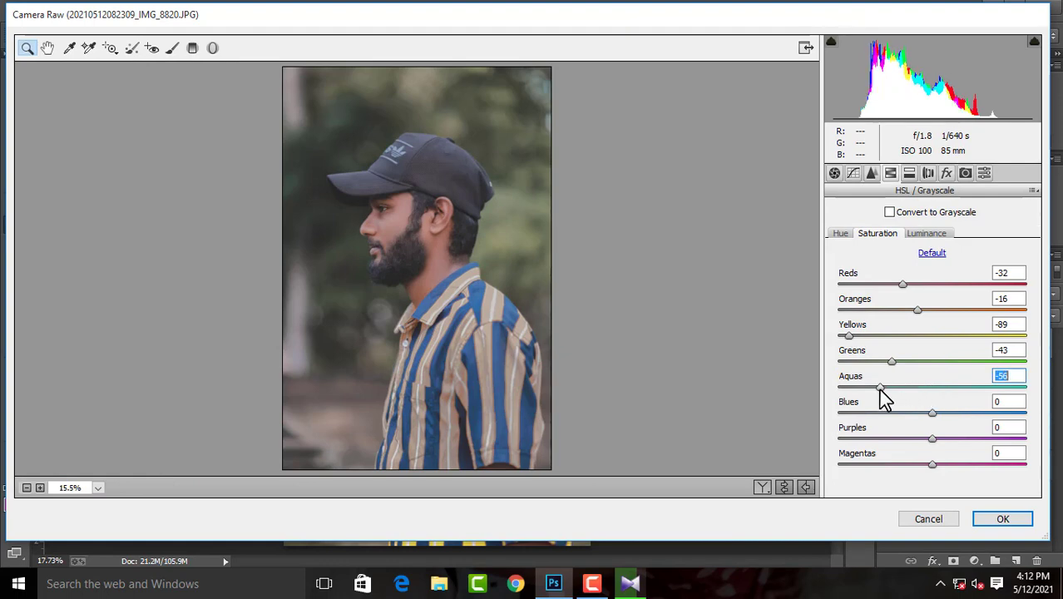
pyautogui.press('Down')
pyautogui.press('Down')
pyautogui.press('Down')
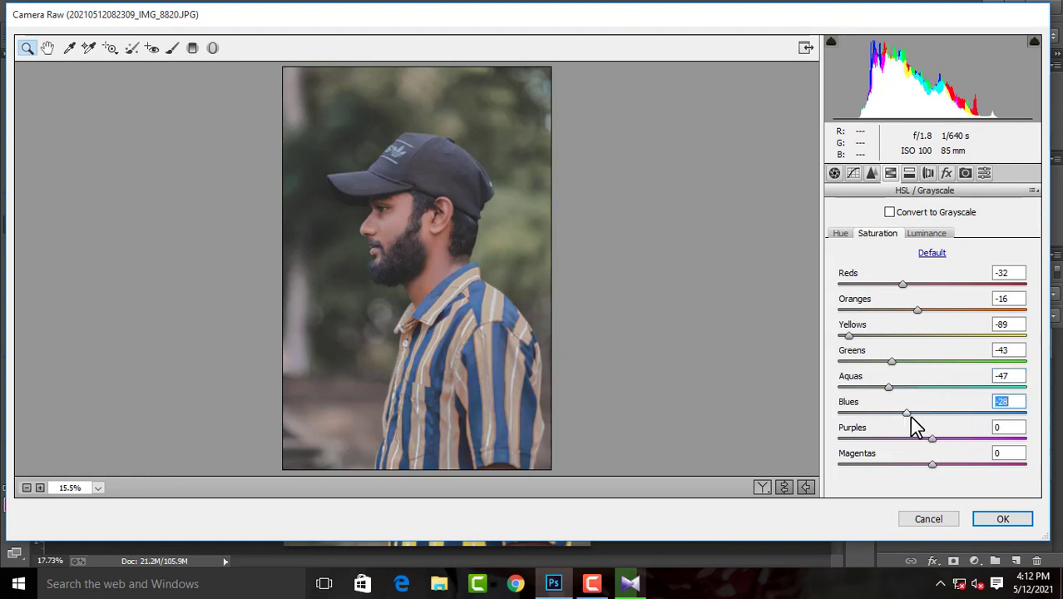
pyautogui.click(926, 233)
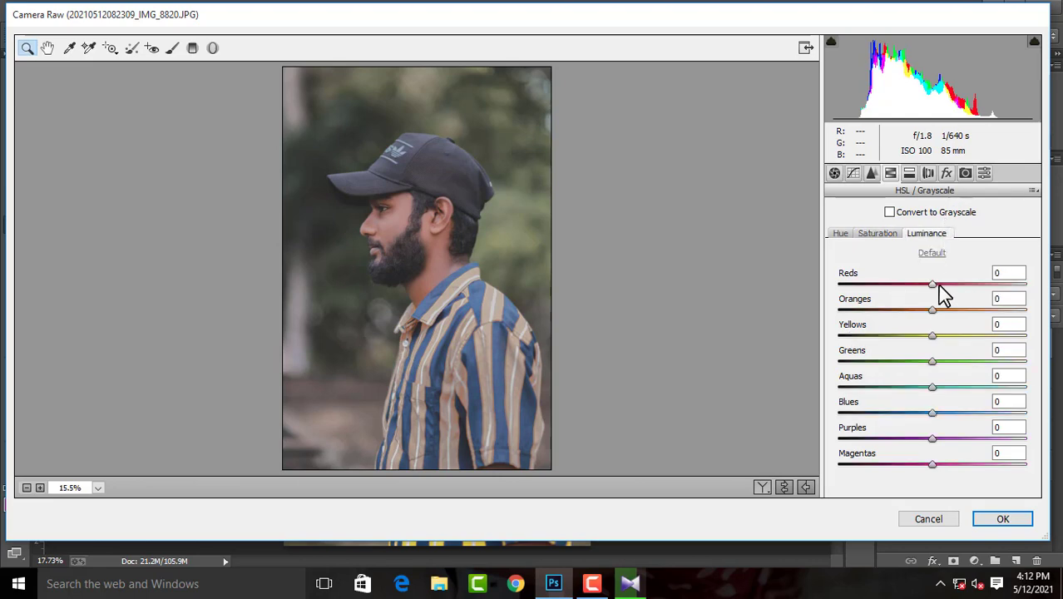
pyautogui.moveTo(932, 310); pyautogui.dragTo(956, 312)
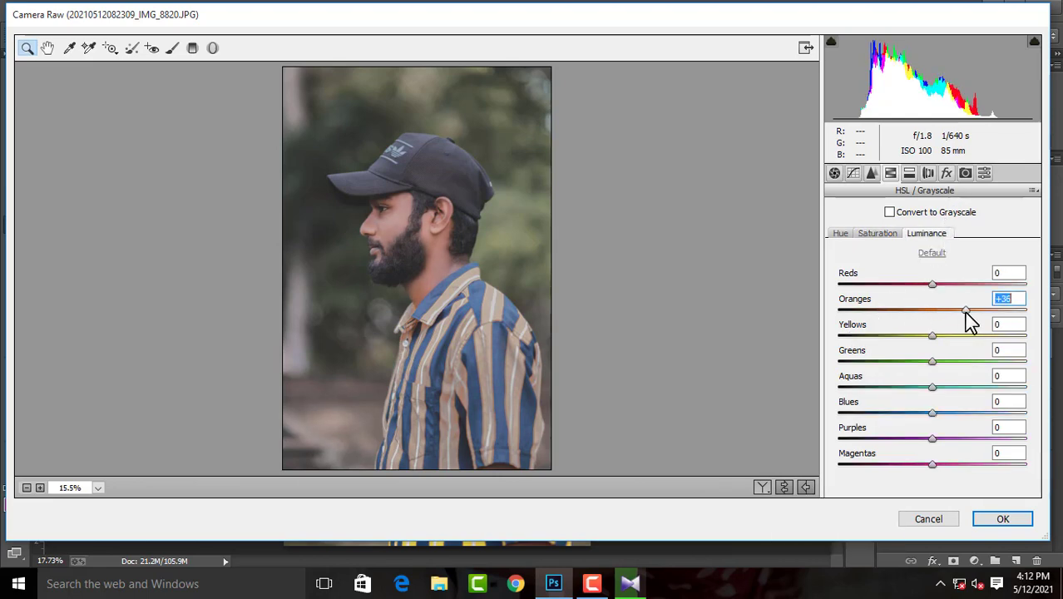
pyautogui.moveTo(932, 335); pyautogui.dragTo(939, 336)
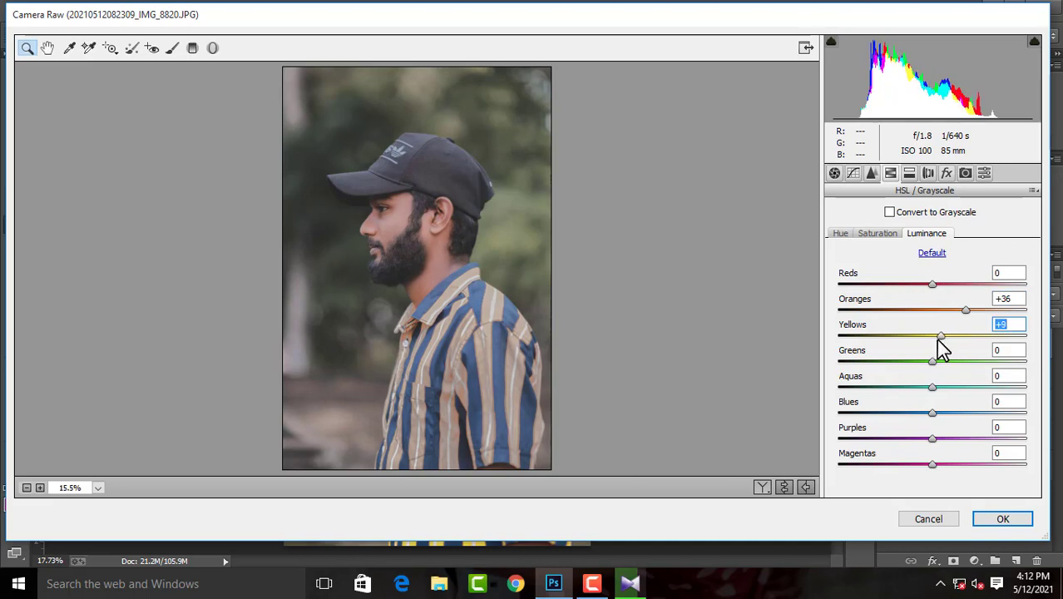
pyautogui.click(946, 172)
pyautogui.click(908, 174)
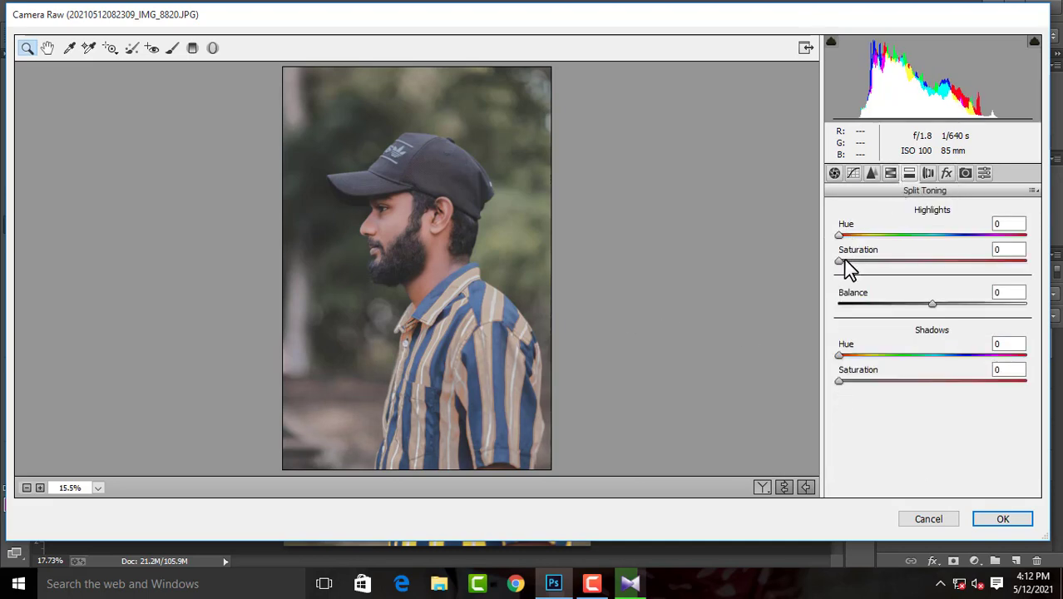
# - Add split toning with highlight saturation 10 and a faint warm shadow tint
pyautogui.moveTo(840, 261)
pyautogui.mouseDown()
pyautogui.moveTo(940, 253)
pyautogui.moveTo(942, 243)
pyautogui.mouseUp()
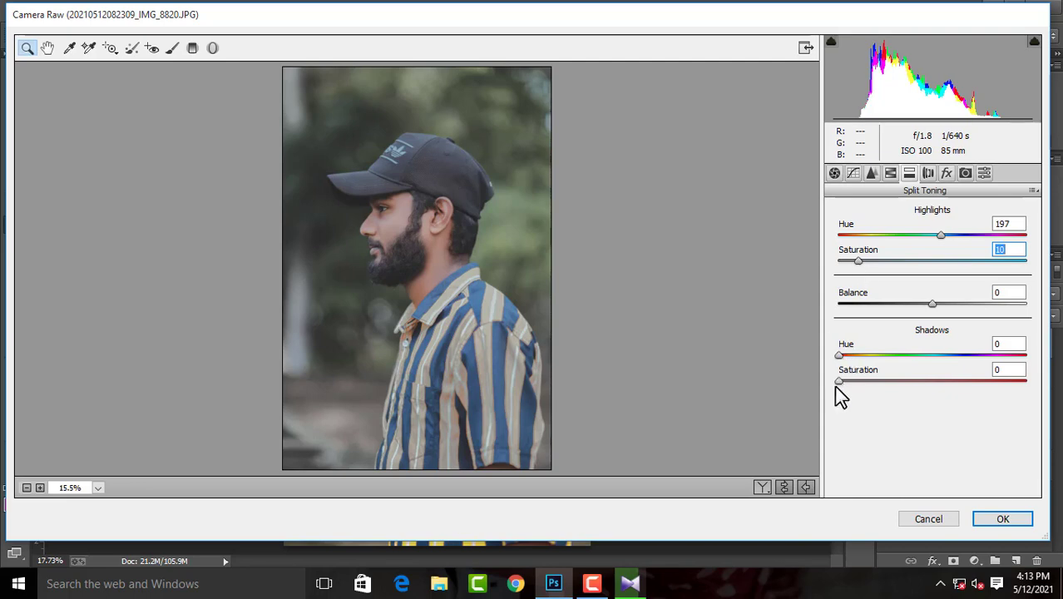
pyautogui.moveTo(838, 380); pyautogui.dragTo(845, 380)
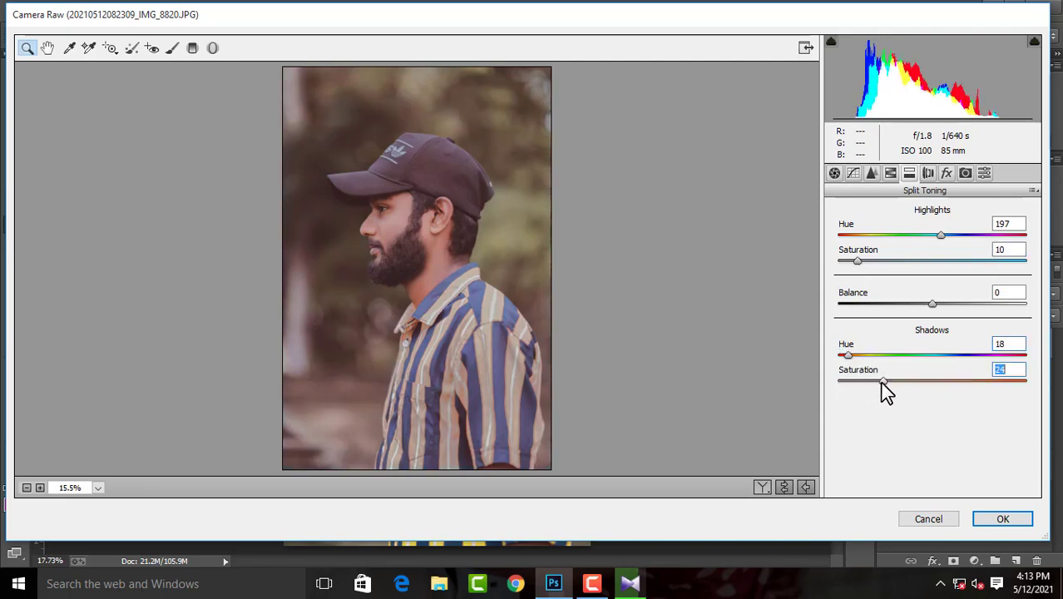
pyautogui.click(403, 282)
pyautogui.click(98, 488)
pyautogui.click(84, 276)
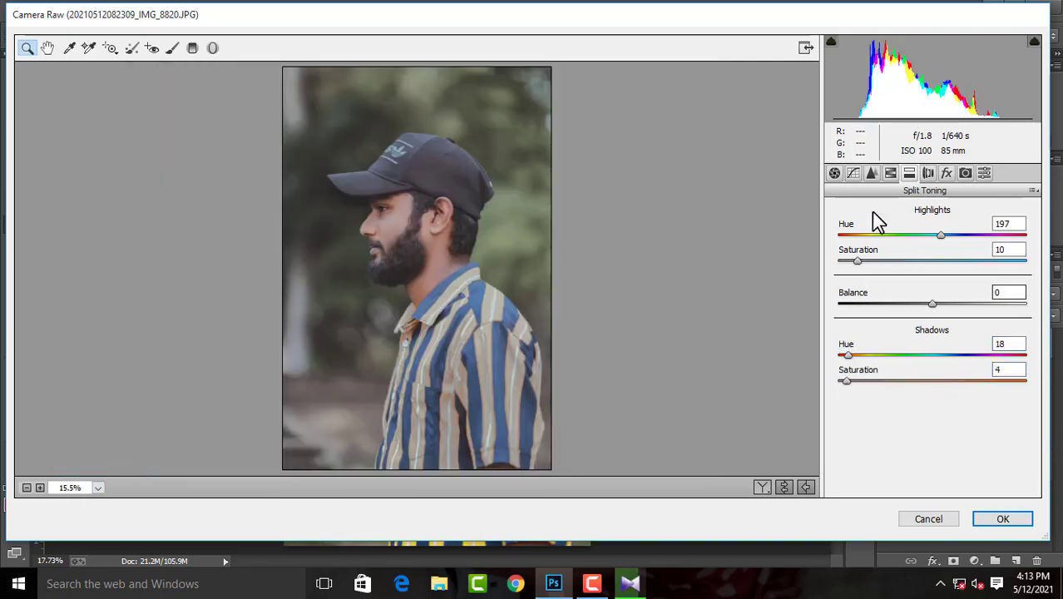
# - Add a darkening vignette and set calibration Shadows Tint +11, Red hue +13, Green hue +35
pyautogui.click(927, 173)
pyautogui.moveTo(931, 374); pyautogui.dragTo(921, 375)
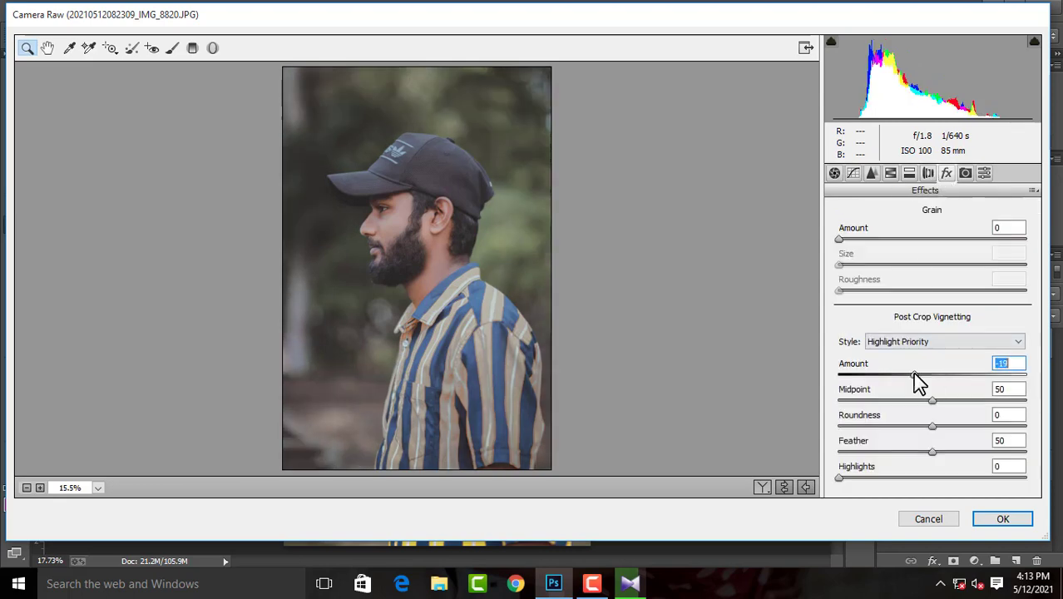
pyautogui.click(965, 173)
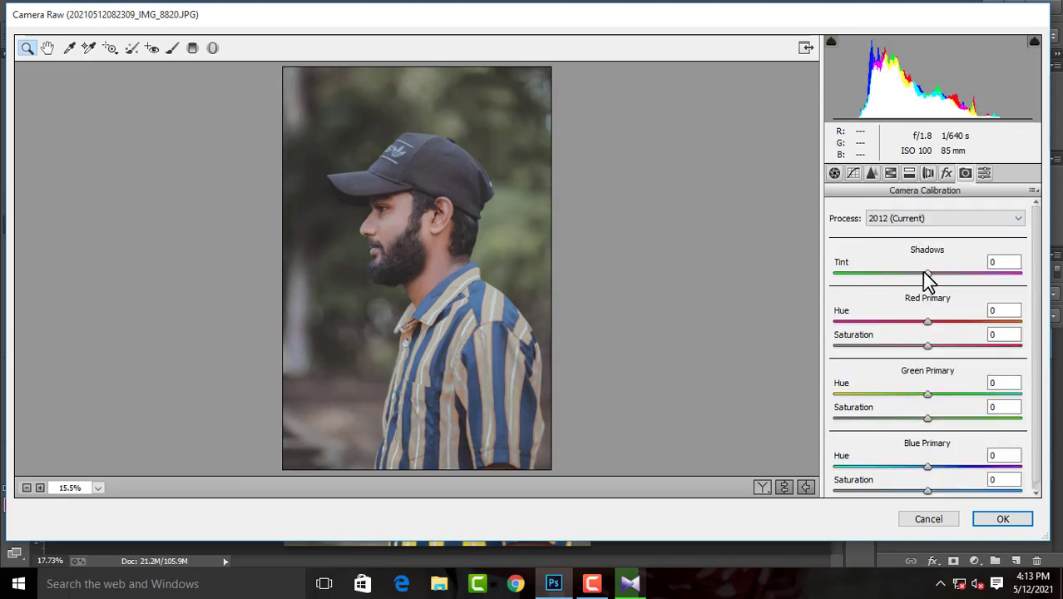
pyautogui.moveTo(927, 274); pyautogui.dragTo(937, 275)
pyautogui.moveTo(927, 322)
pyautogui.mouseDown()
pyautogui.moveTo(940, 322)
pyautogui.moveTo(917, 346)
pyautogui.mouseUp()
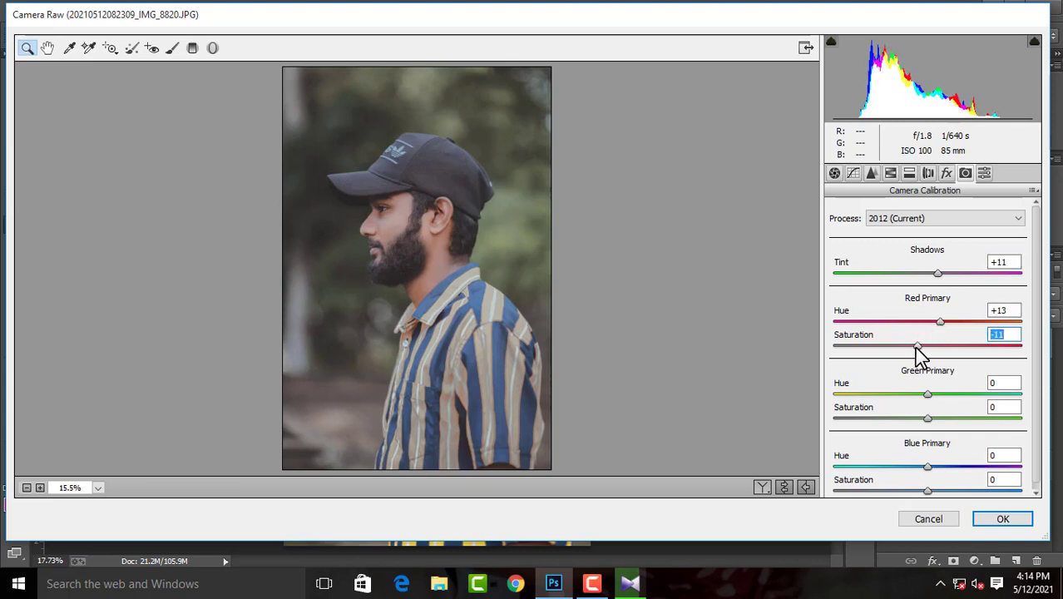
pyautogui.moveTo(927, 395)
pyautogui.mouseDown()
pyautogui.moveTo(961, 394)
pyautogui.moveTo(900, 418)
pyautogui.mouseUp()
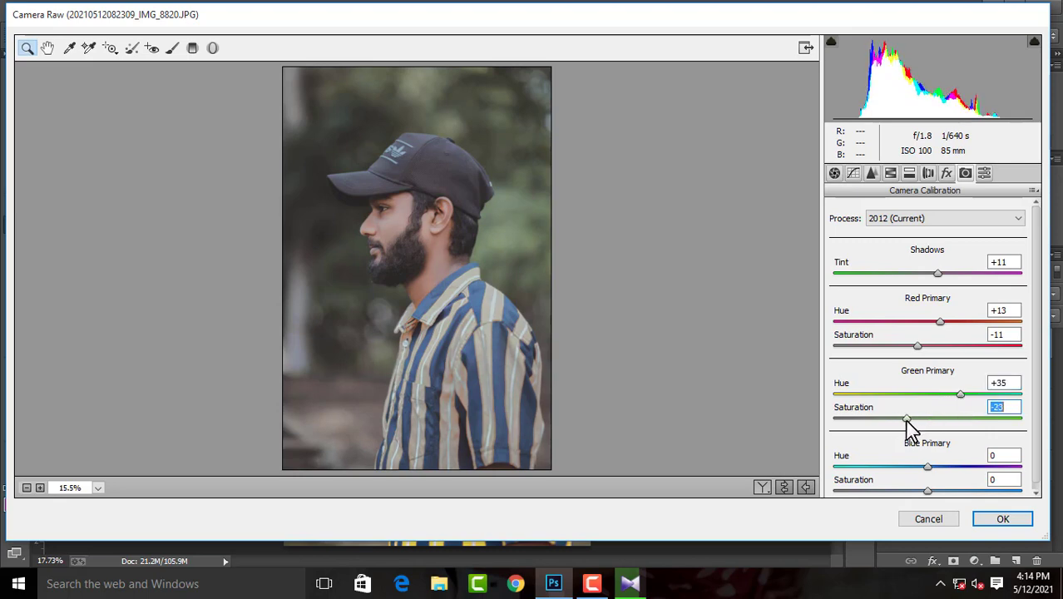
# - Set Blue Primary hue to -28, checking the face and collar at close zoom
pyautogui.click(405, 249)
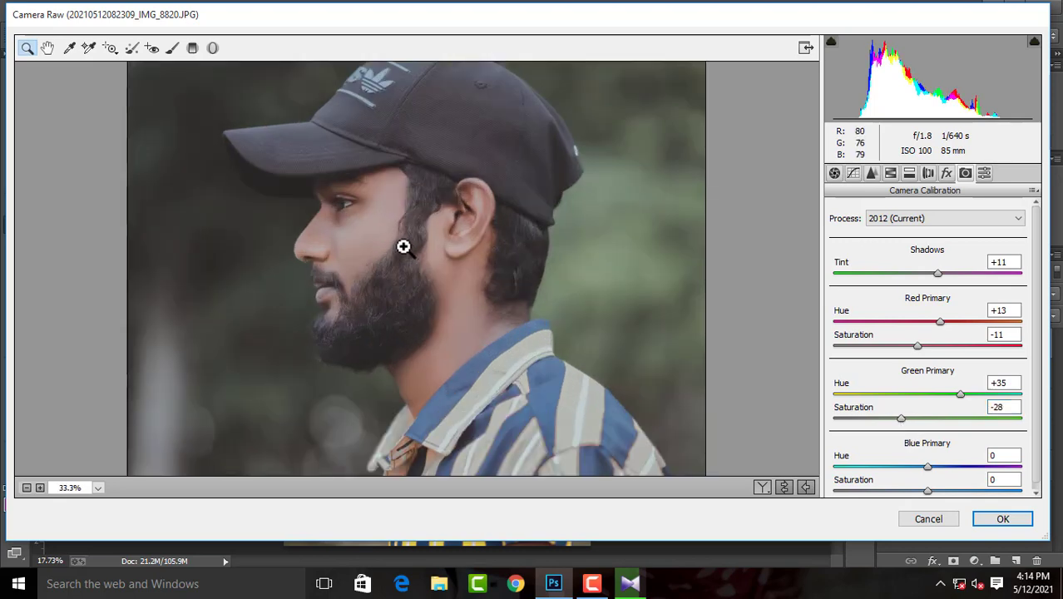
pyautogui.click(381, 285)
pyautogui.click(139, 460)
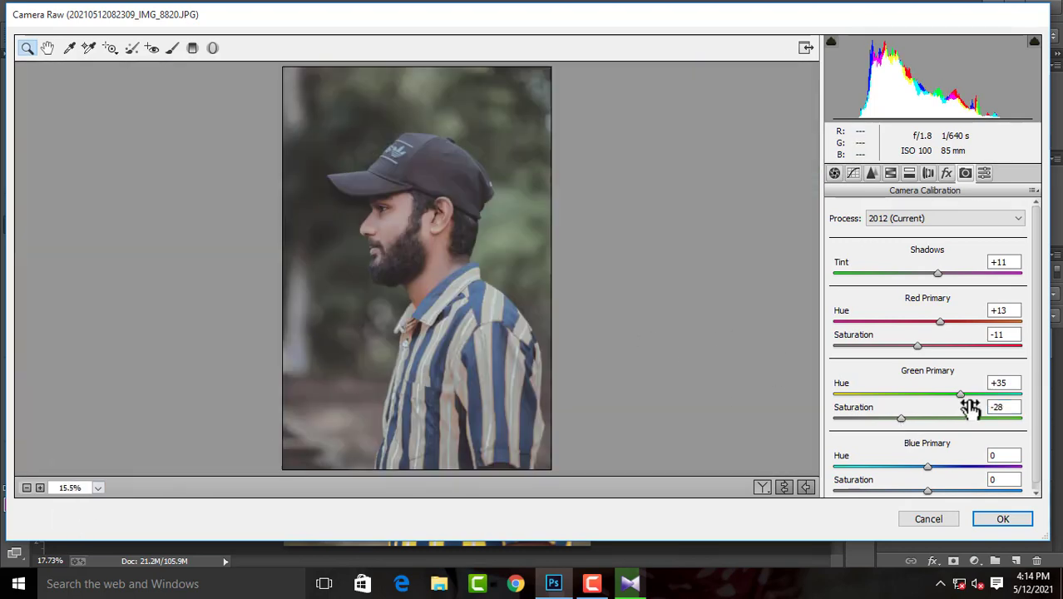
pyautogui.scroll(-1, 890, 408)
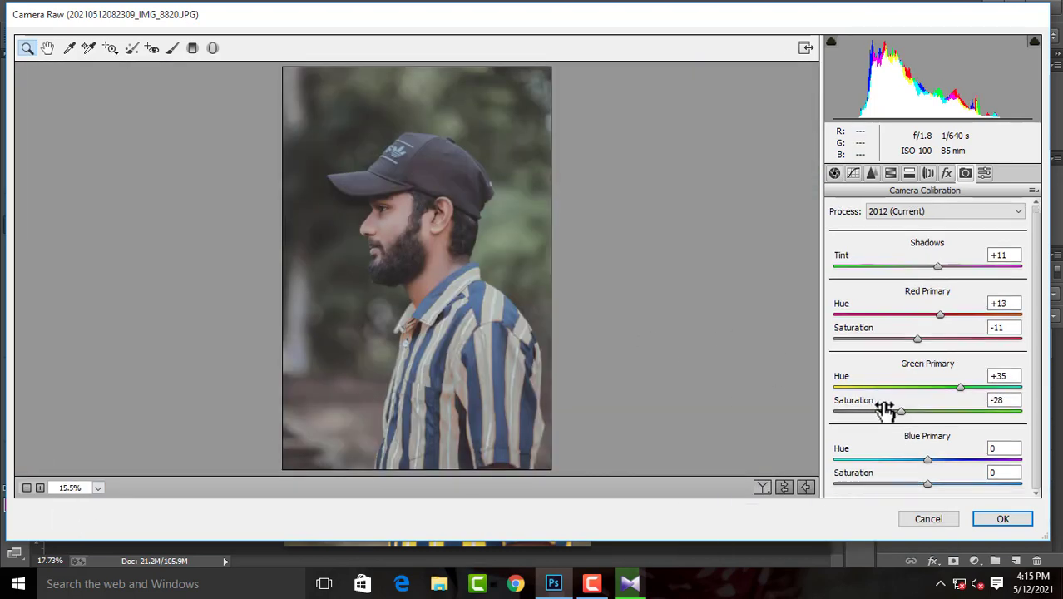
pyautogui.moveTo(927, 460); pyautogui.dragTo(888, 462)
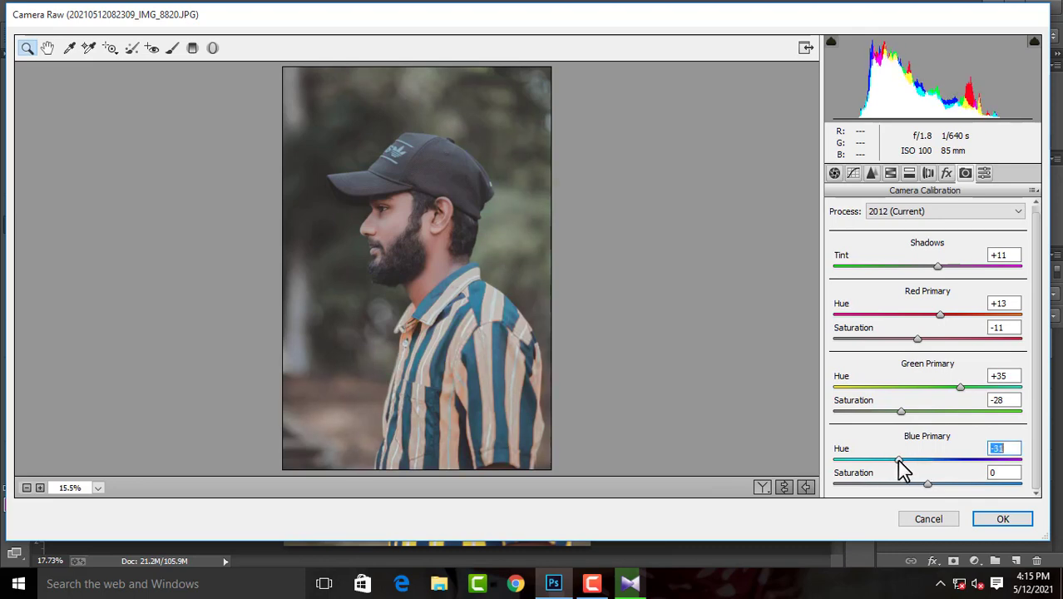
pyautogui.click(401, 254)
pyautogui.click(467, 283)
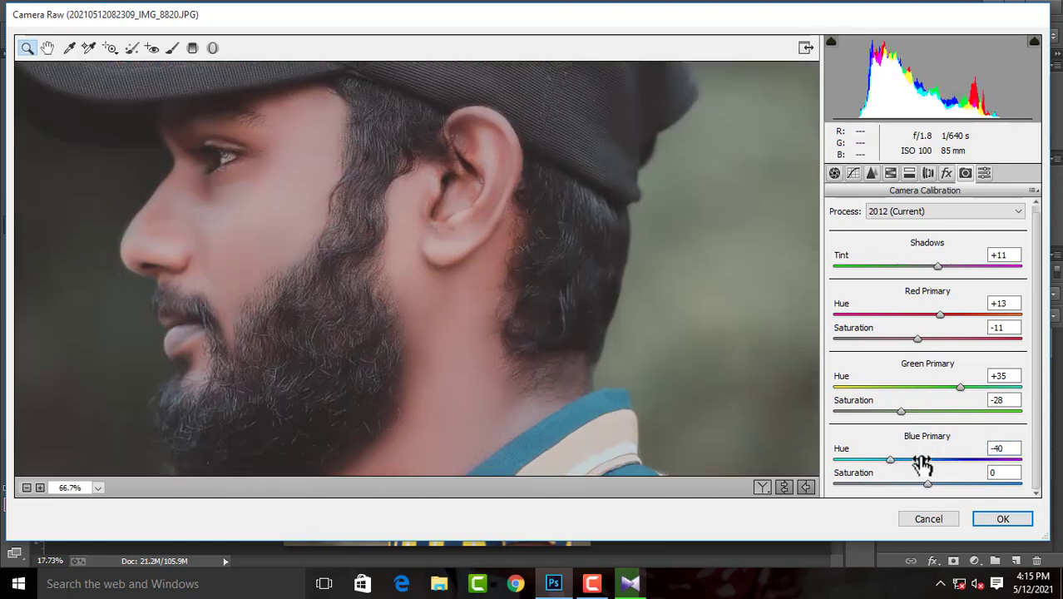
pyautogui.moveTo(888, 459); pyautogui.dragTo(899, 459)
pyautogui.click(98, 487)
pyautogui.click(83, 277)
pyautogui.click(410, 279)
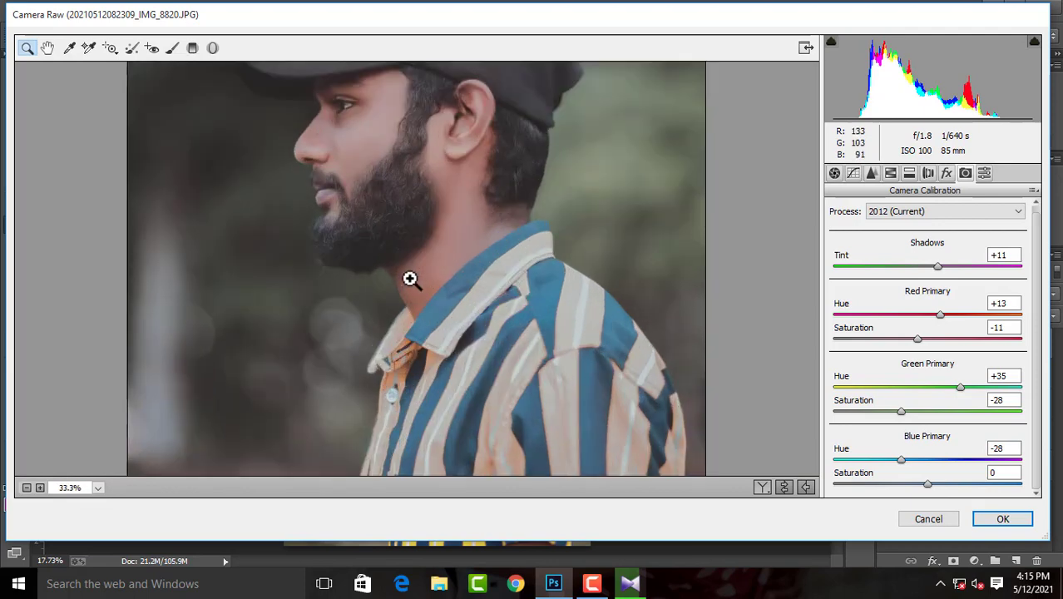
pyautogui.click(97, 487)
pyautogui.click(98, 468)
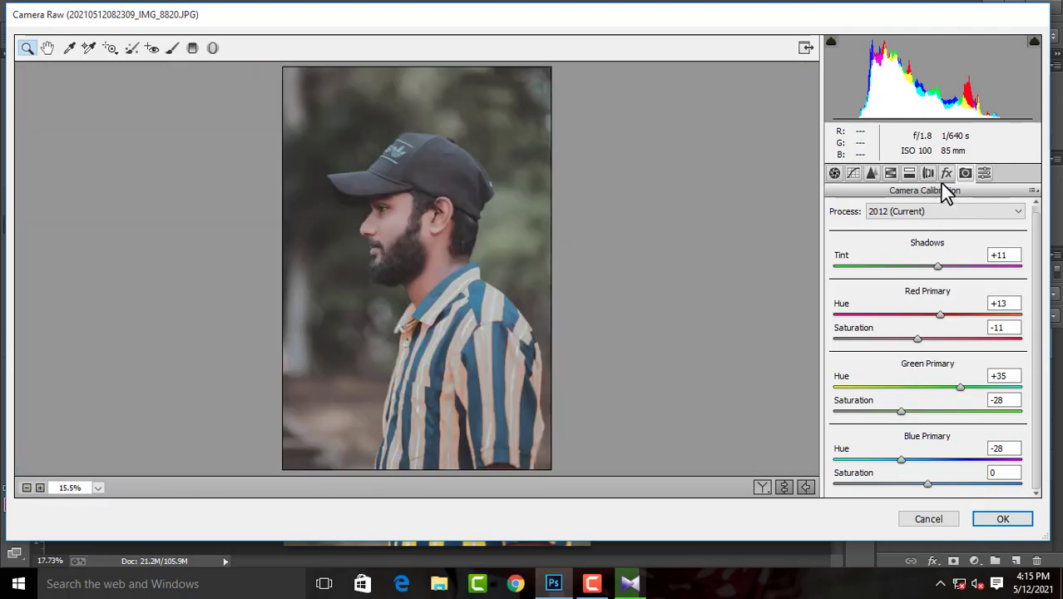
# - Straighten the point tone curve and lift its black point to output 21
pyautogui.click(853, 173)
pyautogui.moveTo(1023, 304); pyautogui.dragTo(1025, 278)
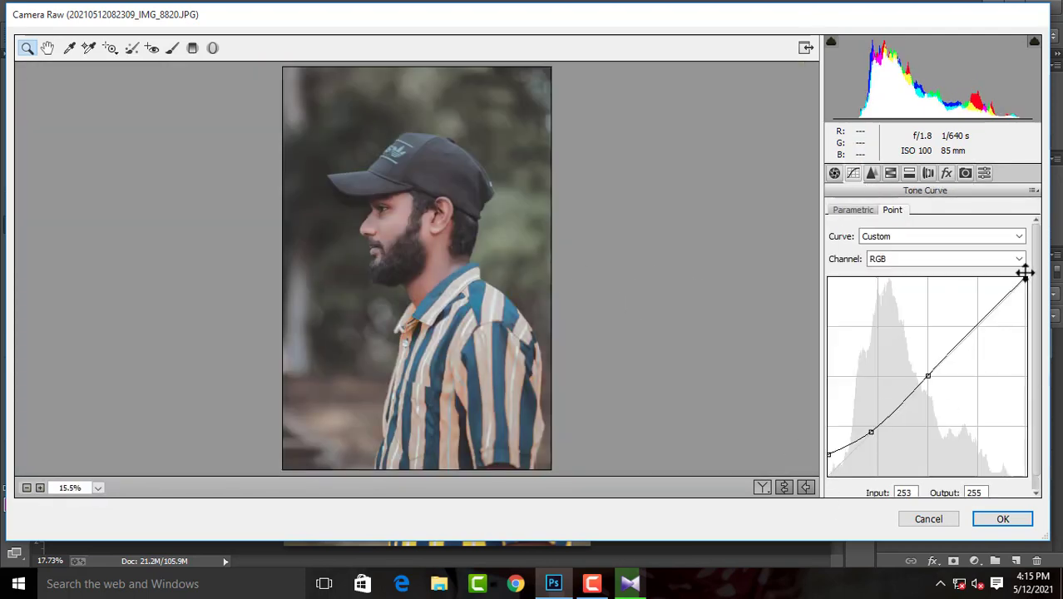
pyautogui.moveTo(829, 454); pyautogui.dragTo(827, 477)
pyautogui.click(396, 276)
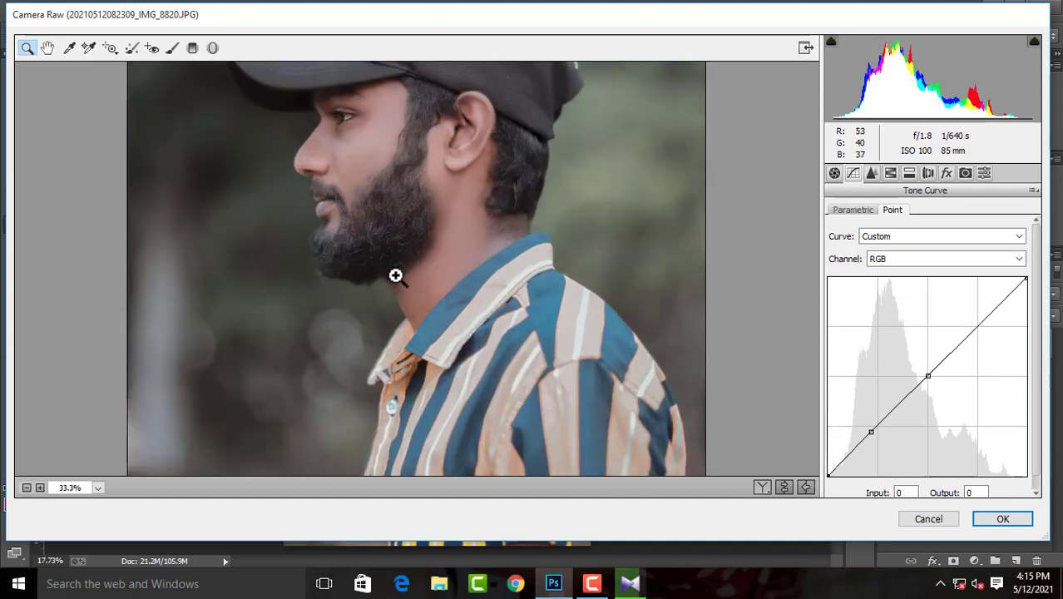
pyautogui.click(98, 487)
pyautogui.click(98, 465)
pyautogui.moveTo(833, 473); pyautogui.dragTo(828, 459)
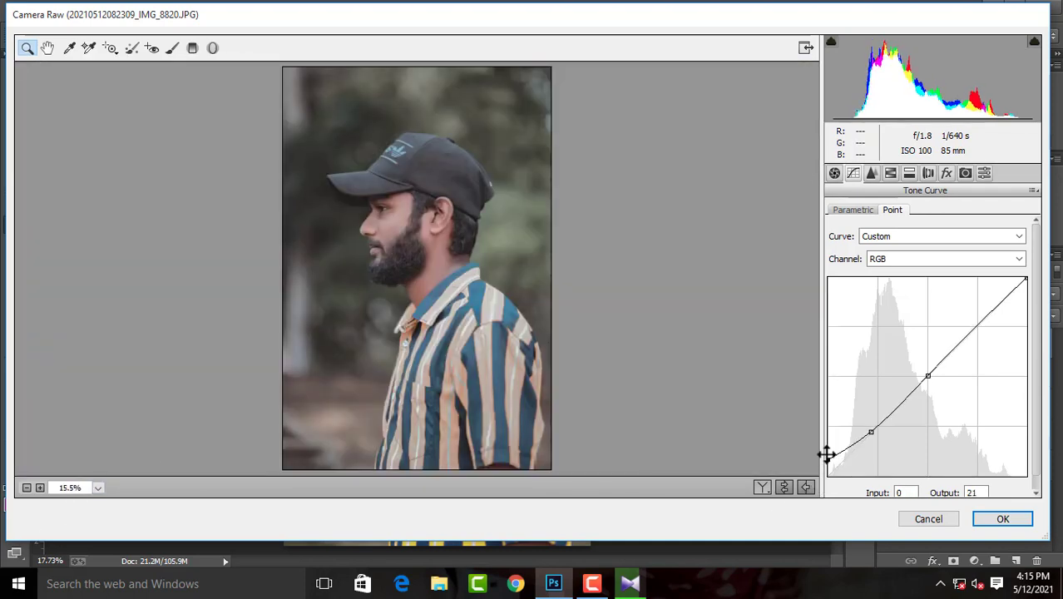
pyautogui.click(432, 263)
pyautogui.click(97, 487)
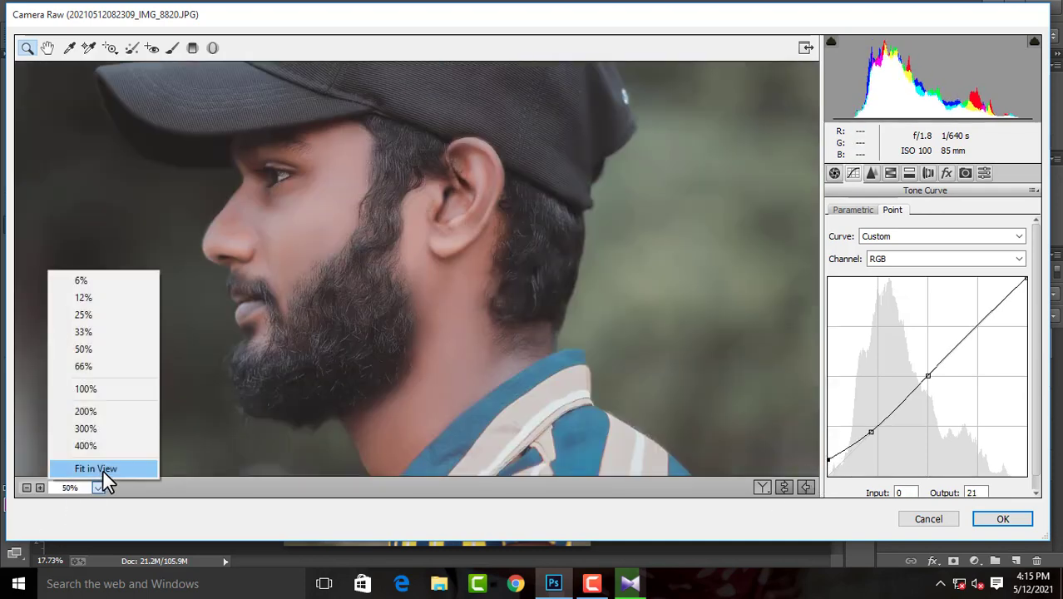
pyautogui.click(100, 468)
# - Set Contrast +13, Blacks -33, Clarity +4, Highlights -58 and apply the Camera Raw grade
pyautogui.click(834, 172)
pyautogui.moveTo(937, 348)
pyautogui.mouseDown()
pyautogui.moveTo(955, 348)
pyautogui.moveTo(939, 348)
pyautogui.mouseUp()
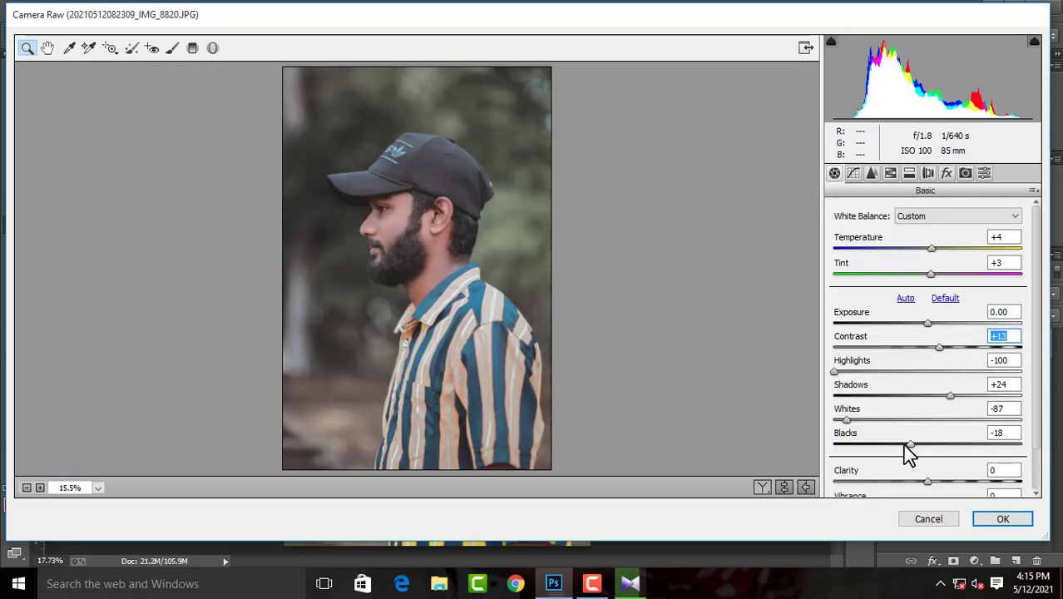
pyautogui.moveTo(910, 444); pyautogui.dragTo(896, 444)
pyautogui.click(931, 483)
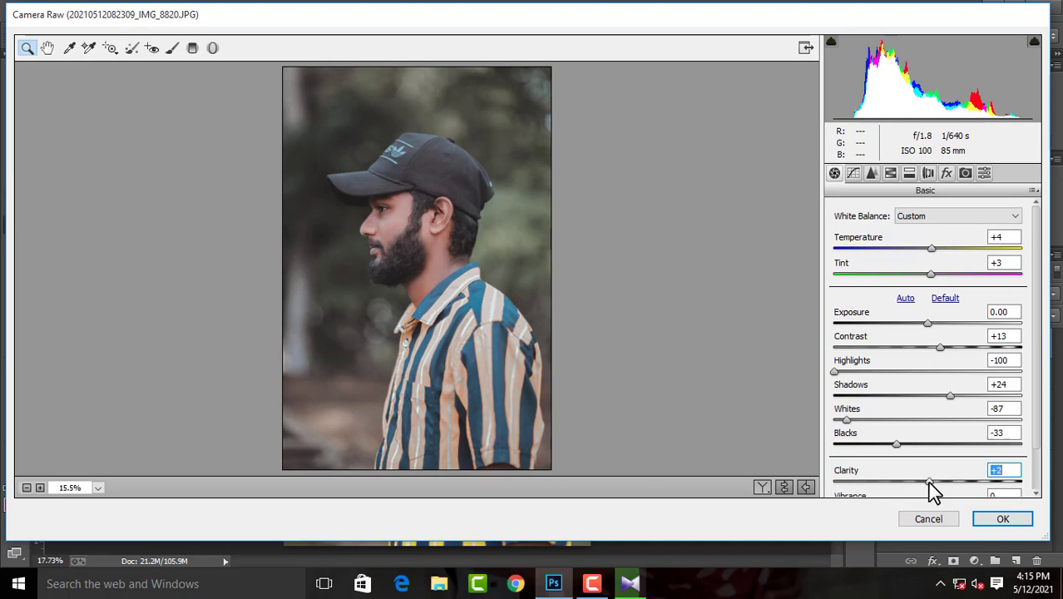
pyautogui.moveTo(931, 490); pyautogui.dragTo(933, 491)
pyautogui.moveTo(883, 379)
pyautogui.mouseDown()
pyautogui.moveTo(896, 380)
pyautogui.moveTo(873, 379)
pyautogui.mouseUp()
pyautogui.click(410, 256)
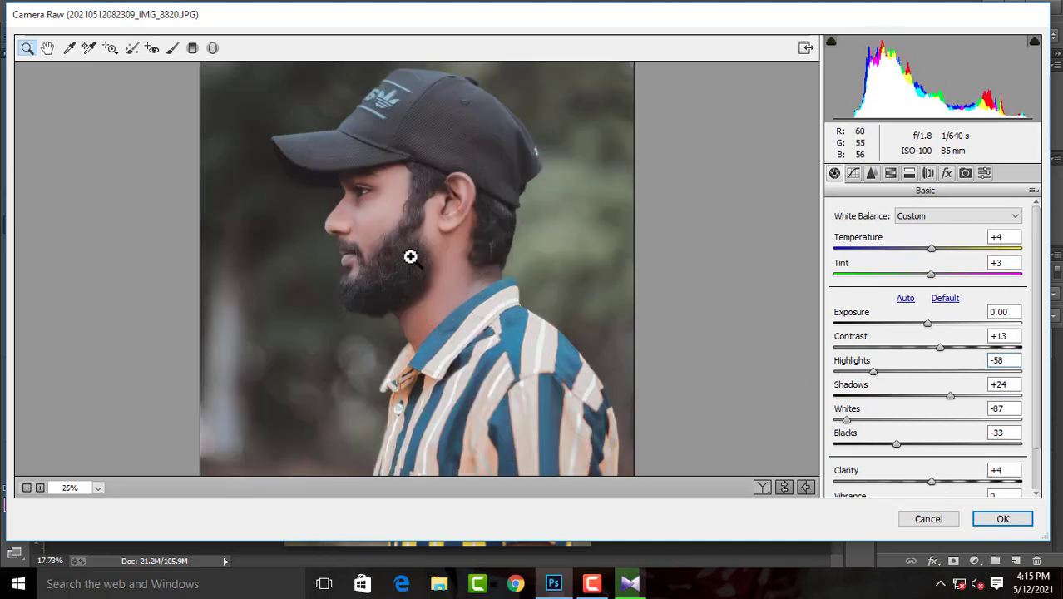
pyautogui.hotkey('ctrl', '0')
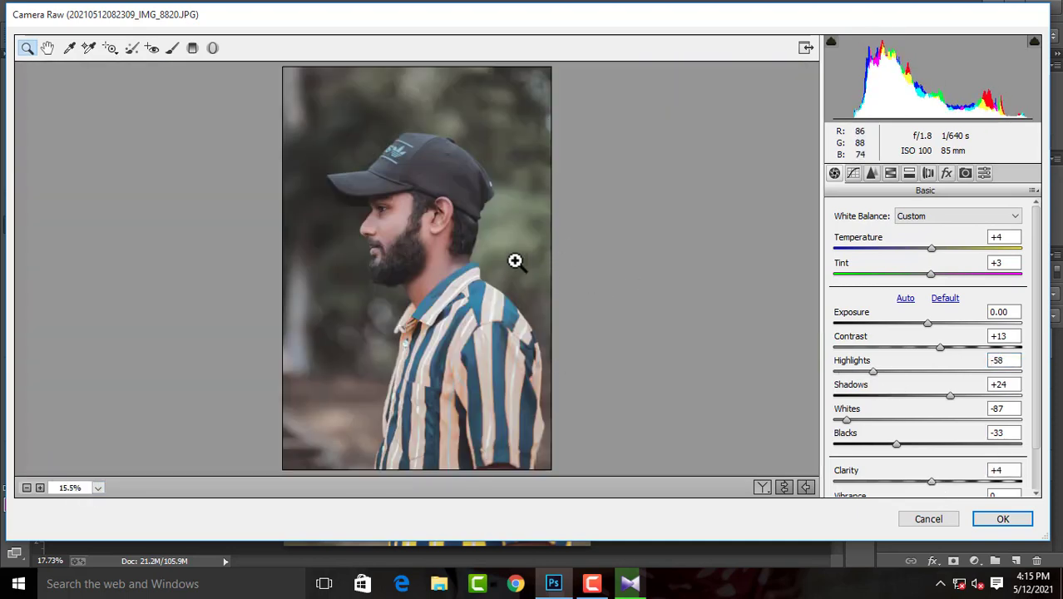
pyautogui.click(1002, 518)
# - Stamp all visible layers into a new merged Layer 3 and select it
pyautogui.press('z')
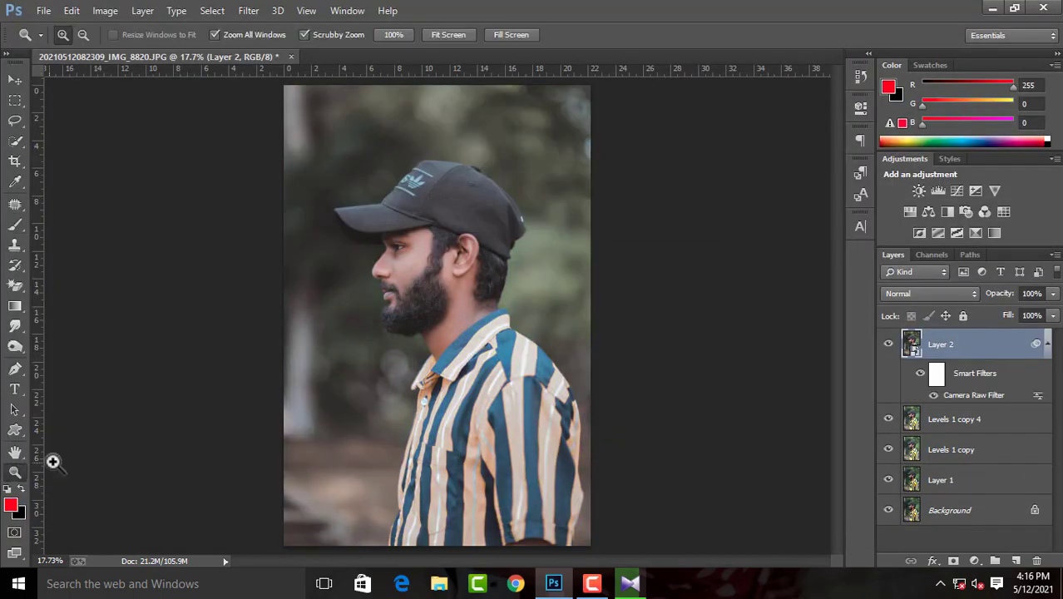
pyautogui.click(404, 119)
pyautogui.hotkey('ctrl', '0')
pyautogui.click(481, 256)
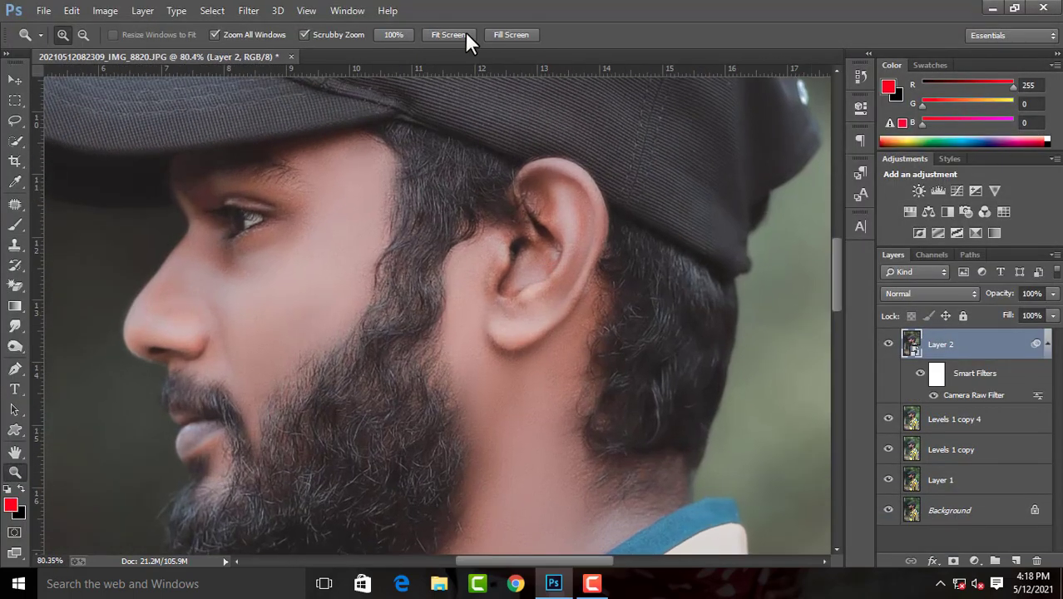
pyautogui.hotkey('ctrl', '0')
pyautogui.hotkey('ctrl', 'shift', 'alt', 'e')
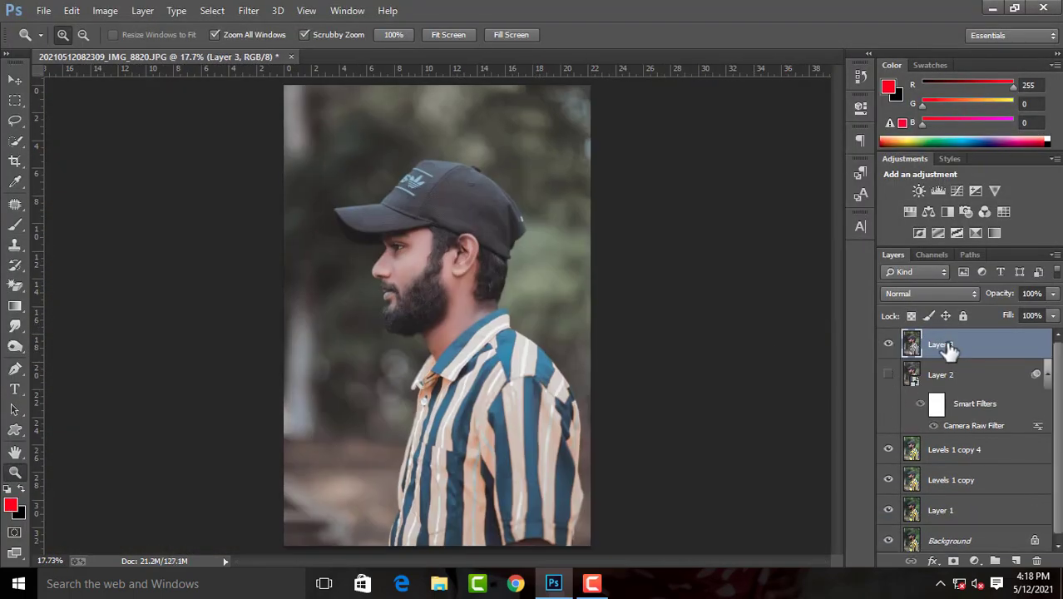
pyautogui.click(444, 274)
pyautogui.click(448, 34)
pyautogui.rightClick(988, 344)
pyautogui.click(723, 190)
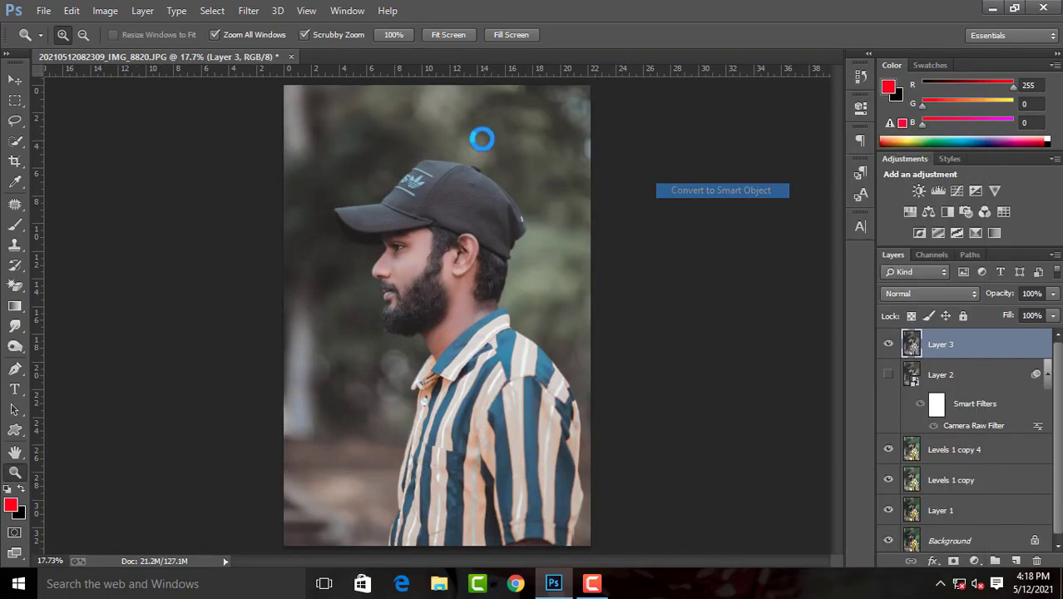
# - Try a graduated darkening filter on Layer 3 in Camera Raw, then discard it
pyautogui.click(247, 11)
pyautogui.click(291, 101)
pyautogui.click(193, 47)
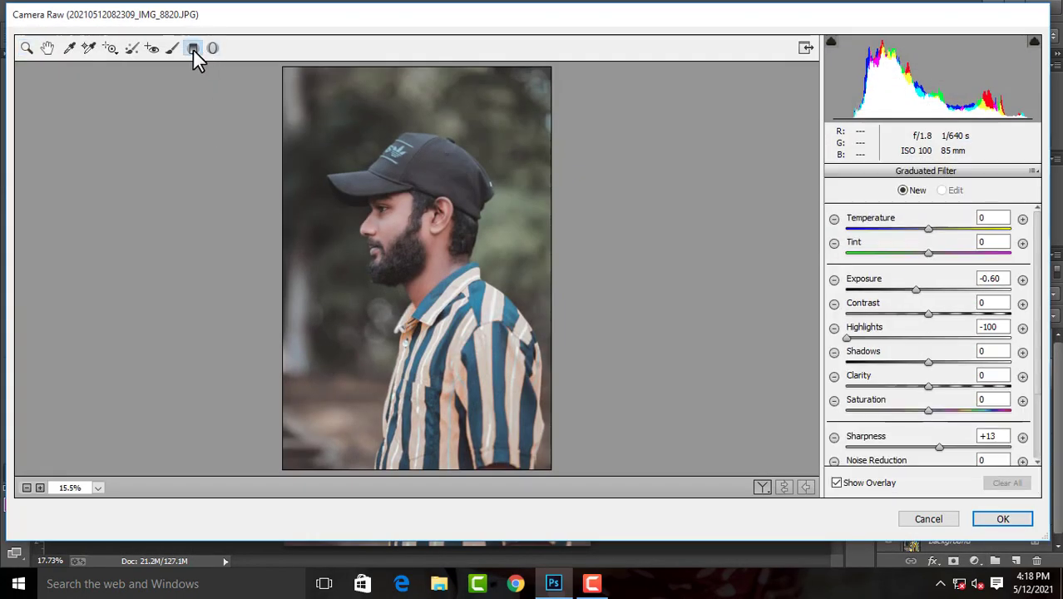
pyautogui.moveTo(568, 459)
pyautogui.mouseDown()
pyautogui.moveTo(483, 412)
pyautogui.moveTo(537, 317)
pyautogui.moveTo(478, 469)
pyautogui.moveTo(529, 475)
pyautogui.mouseUp()
pyautogui.moveTo(535, 320)
pyautogui.mouseDown()
pyautogui.moveTo(466, 236)
pyautogui.moveTo(506, 267)
pyautogui.mouseUp()
pyautogui.click(927, 518)
# - Add a Curves adjustment layer that darkens the image slightly
pyautogui.hotkey('ctrl', '0')
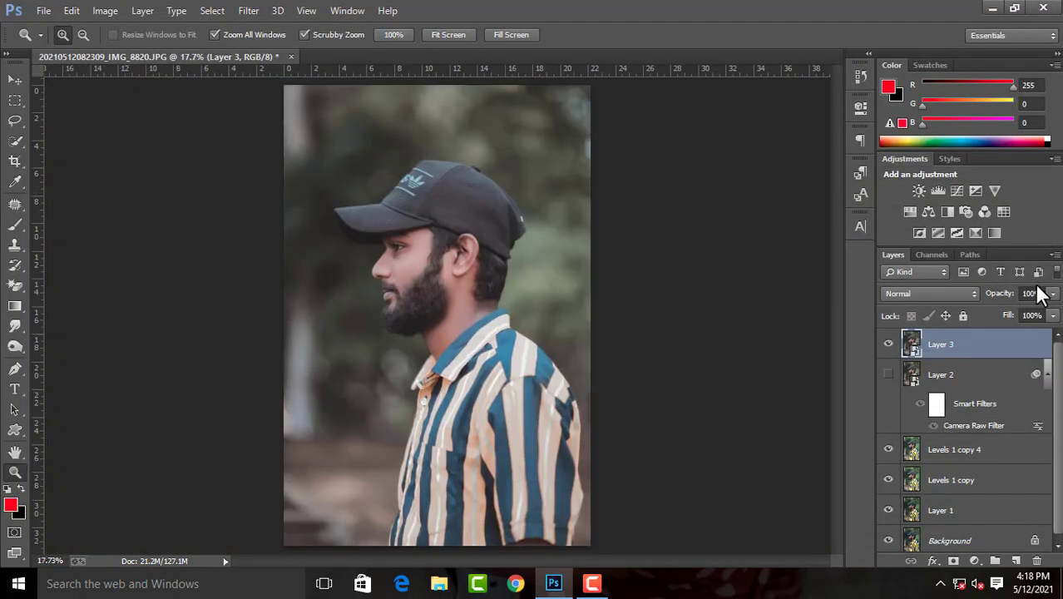
pyautogui.click(937, 190)
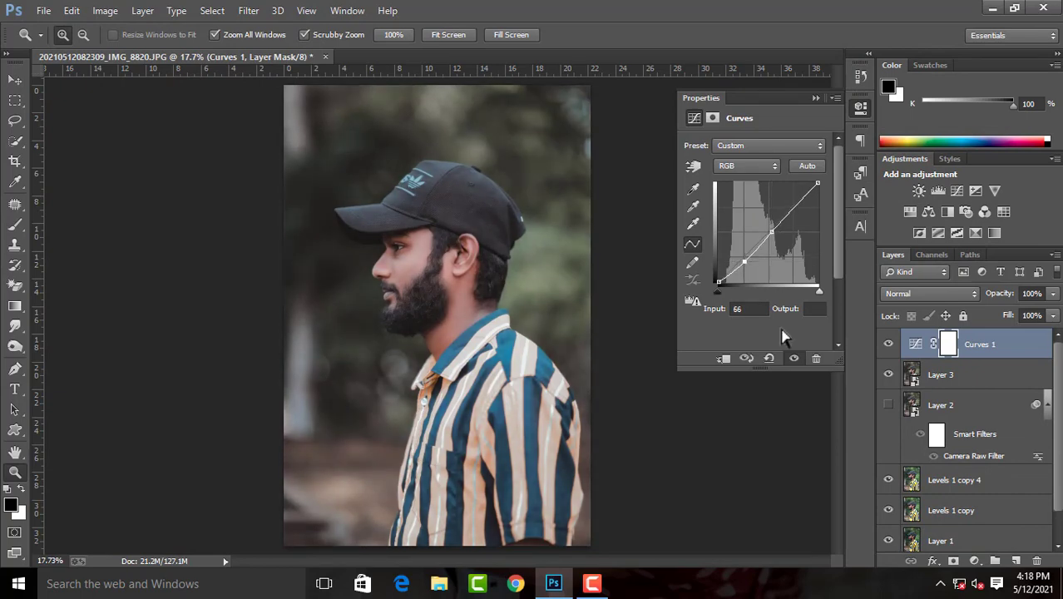
pyautogui.moveTo(771, 232); pyautogui.dragTo(773, 236)
pyautogui.click(816, 98)
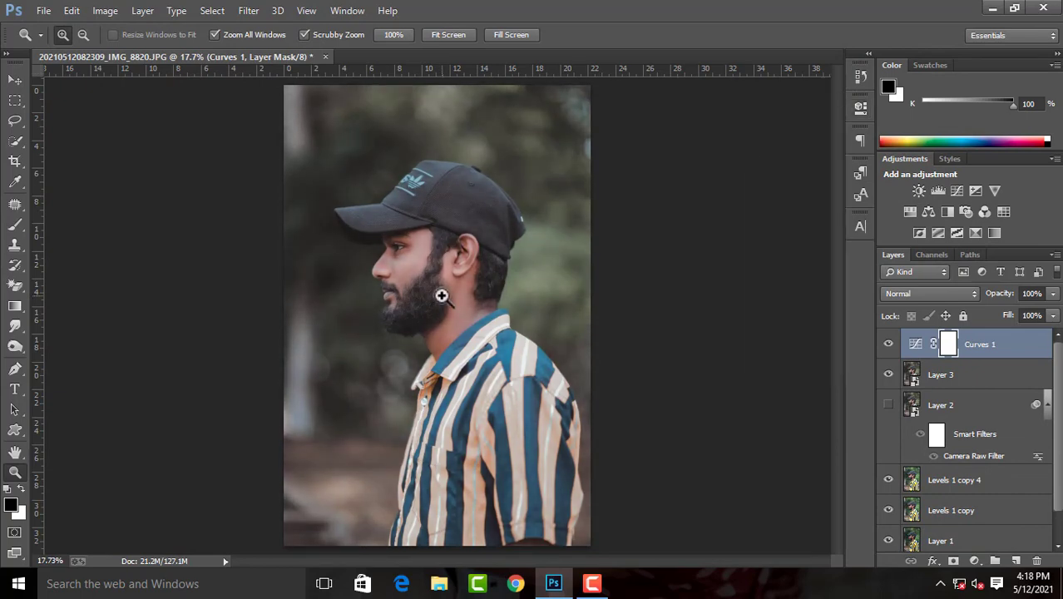
# - Stamp the visible layers again into a new Layer 4 and select it
pyautogui.hotkey('ctrl', 'shift', 'alt', 'e')
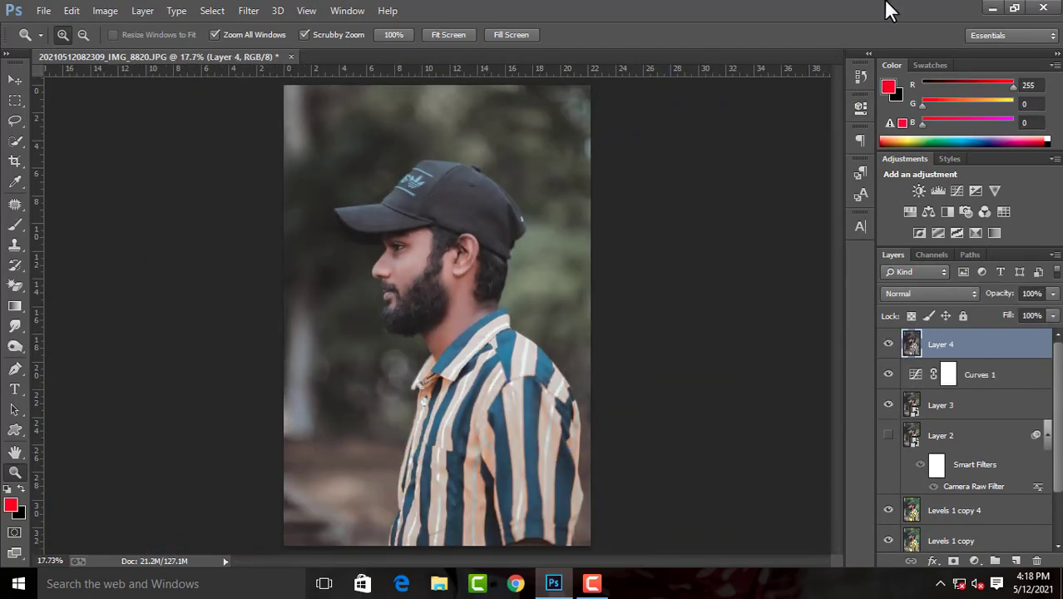
pyautogui.rightClick(983, 374)
pyautogui.press('Escape')
pyautogui.press('Delete')
pyautogui.click(988, 347)
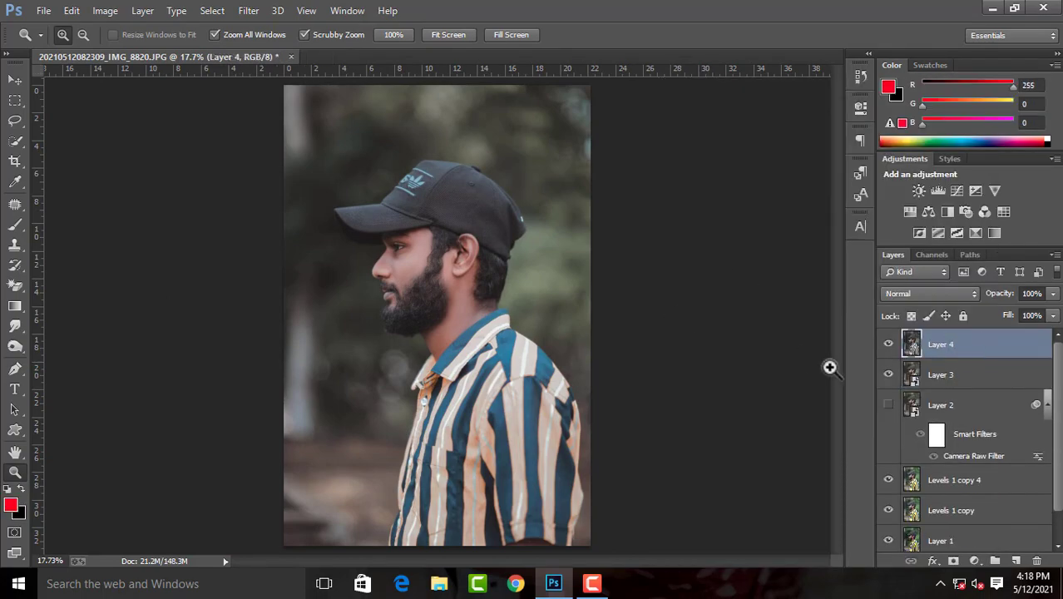
# - On Layer 4, add a Camera Raw radial filter around the face, darkening the surroundings to Exposure -0.90
pyautogui.click(248, 10)
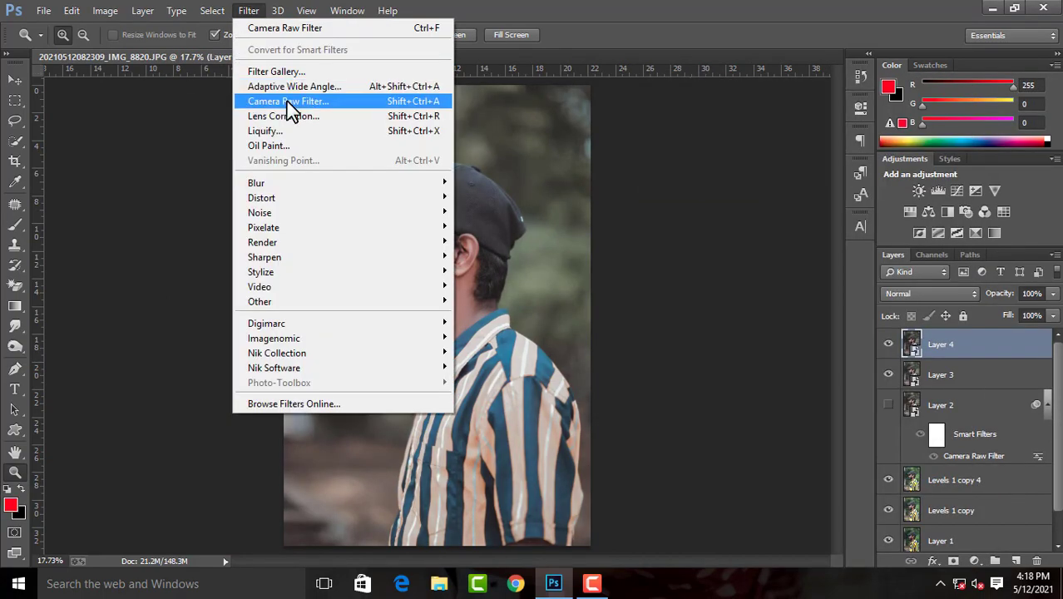
pyautogui.click(287, 100)
pyautogui.click(213, 48)
pyautogui.moveTo(407, 242); pyautogui.dragTo(542, 446)
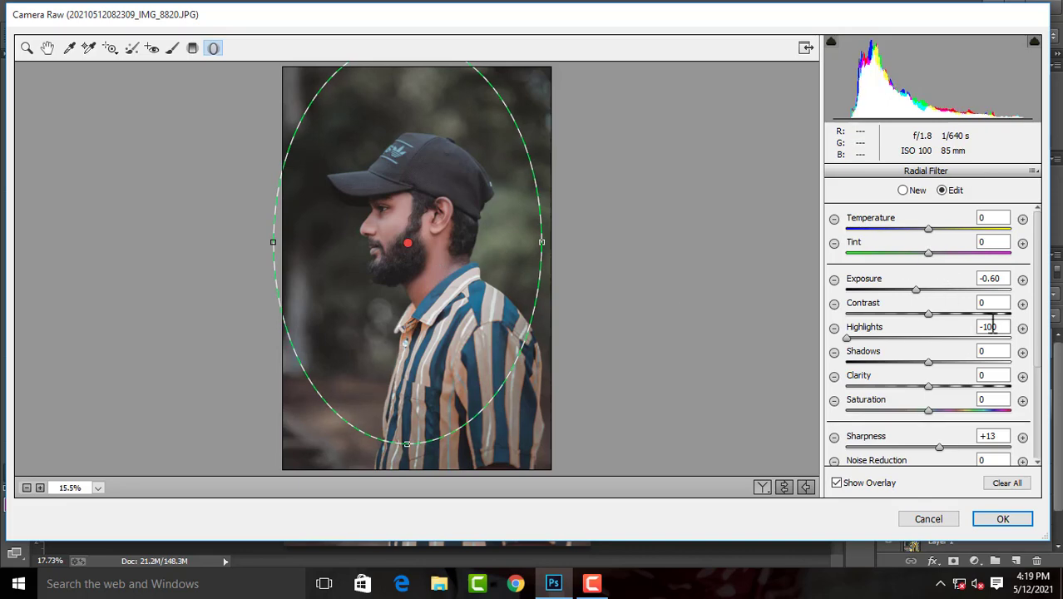
pyautogui.moveTo(542, 240); pyautogui.dragTo(612, 240)
pyautogui.moveTo(417, 440)
pyautogui.mouseDown()
pyautogui.moveTo(420, 482)
pyautogui.moveTo(458, 411)
pyautogui.mouseUp()
pyautogui.moveTo(847, 337); pyautogui.dragTo(924, 338)
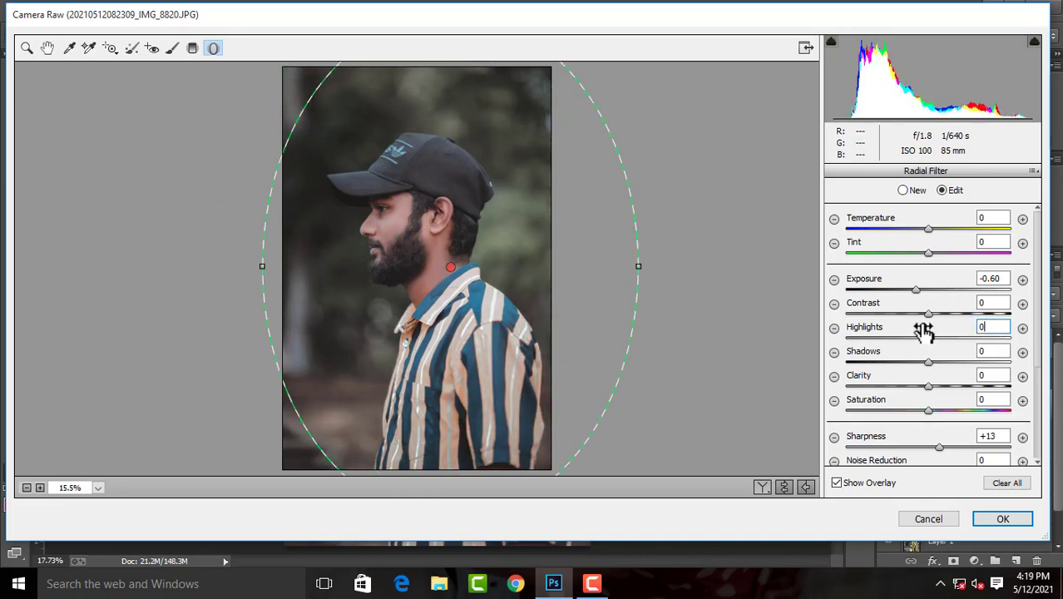
pyautogui.moveTo(915, 290); pyautogui.dragTo(909, 290)
pyautogui.moveTo(413, 416); pyautogui.dragTo(386, 373)
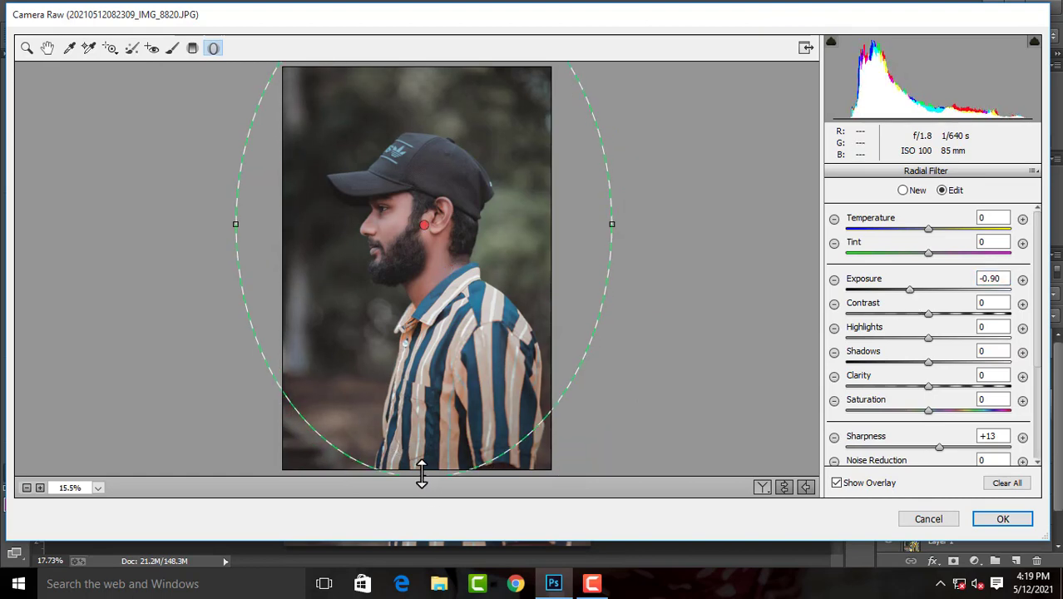
pyautogui.moveTo(422, 473); pyautogui.dragTo(421, 439)
pyautogui.moveTo(441, 386); pyautogui.dragTo(456, 423)
# - Set Blacks to -14 in the Basic panel and check the face up close
pyautogui.click(25, 47)
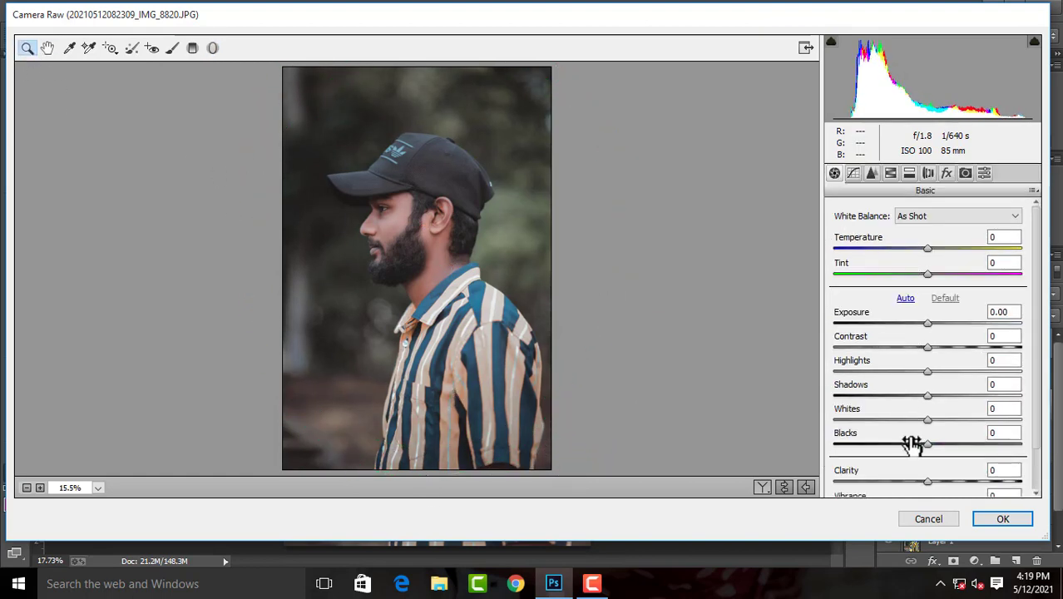
pyautogui.moveTo(909, 443)
pyautogui.mouseDown()
pyautogui.moveTo(882, 449)
pyautogui.moveTo(914, 443)
pyautogui.mouseUp()
pyautogui.click(437, 288)
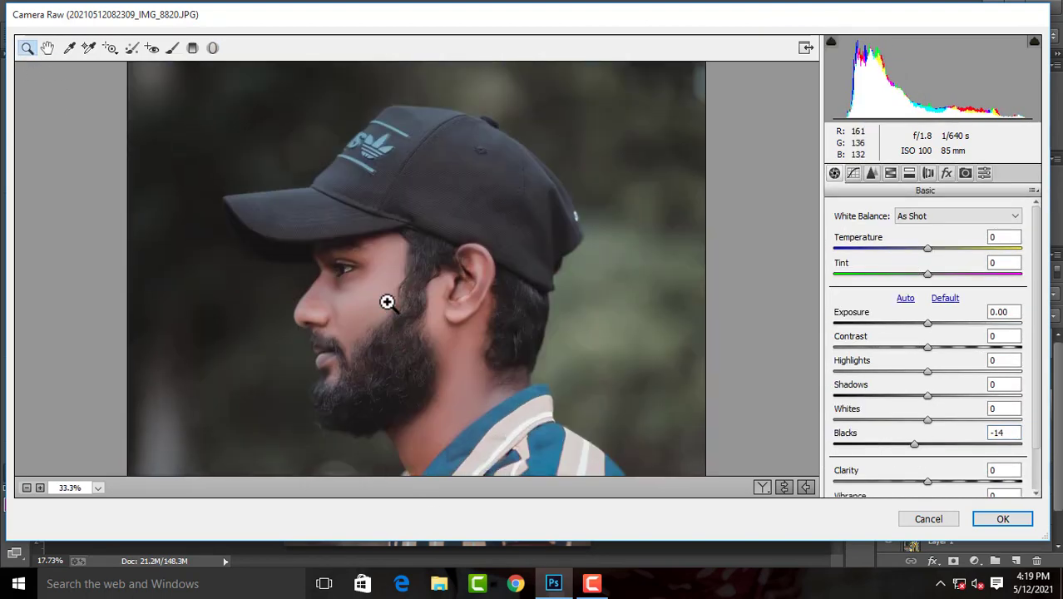
pyautogui.click(387, 301)
pyautogui.click(97, 487)
pyautogui.click(83, 276)
# - Raise Clarity to +33, inspect the face, then lower it to +13
pyautogui.moveTo(927, 481)
pyautogui.mouseDown()
pyautogui.moveTo(957, 482)
pyautogui.moveTo(940, 482)
pyautogui.mouseUp()
pyautogui.click(409, 269)
pyautogui.click(98, 488)
pyautogui.click(83, 276)
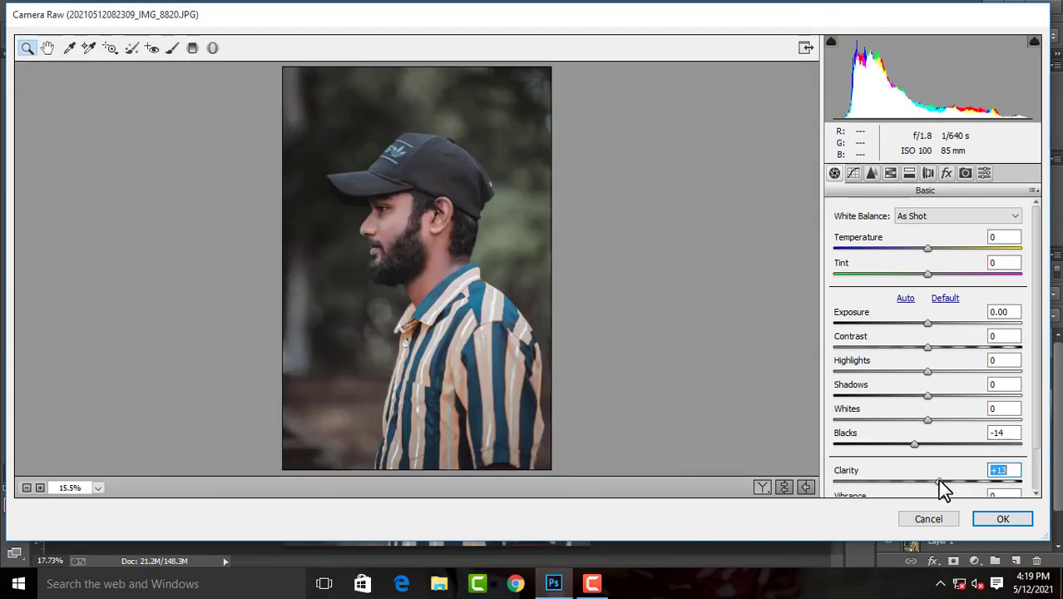
pyautogui.click(933, 347)
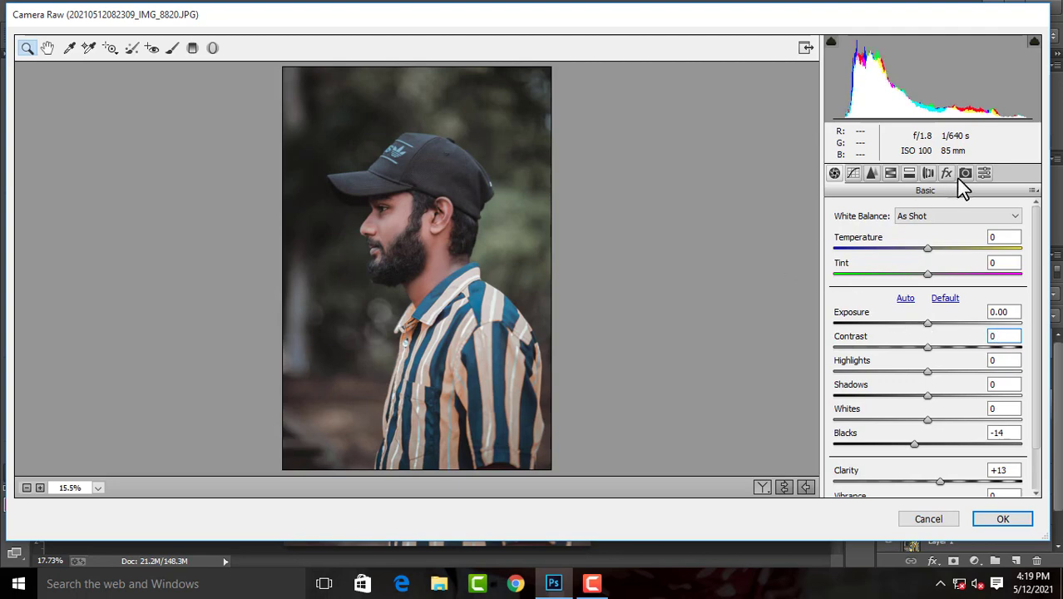
pyautogui.click(890, 172)
# - Shift Greens hue to -63 and Yellows hue to -96, trying Greens and Yellows saturation at +100
pyautogui.click(877, 232)
pyautogui.moveTo(932, 360); pyautogui.dragTo(1042, 361)
pyautogui.click(840, 233)
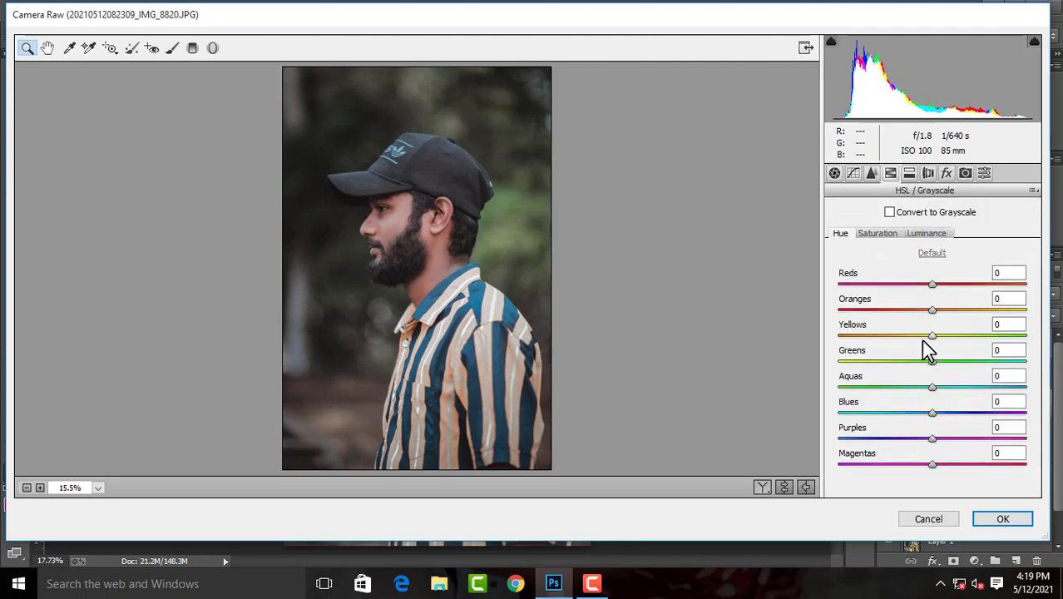
pyautogui.moveTo(932, 360); pyautogui.dragTo(872, 360)
pyautogui.moveTo(932, 334); pyautogui.dragTo(1025, 334)
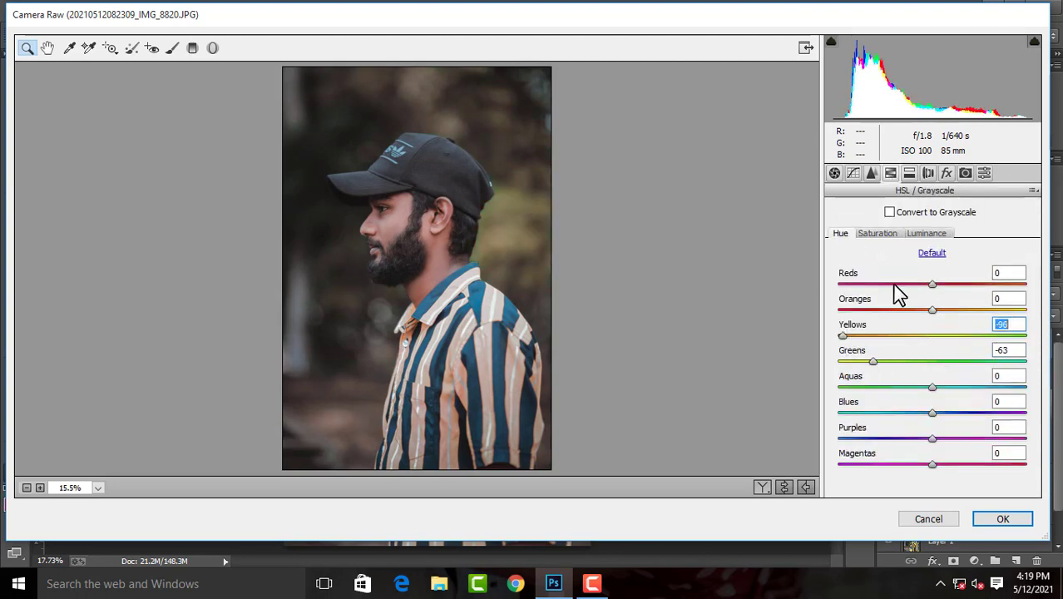
pyautogui.click(877, 232)
pyautogui.moveTo(948, 336); pyautogui.dragTo(1046, 337)
pyautogui.click(487, 308)
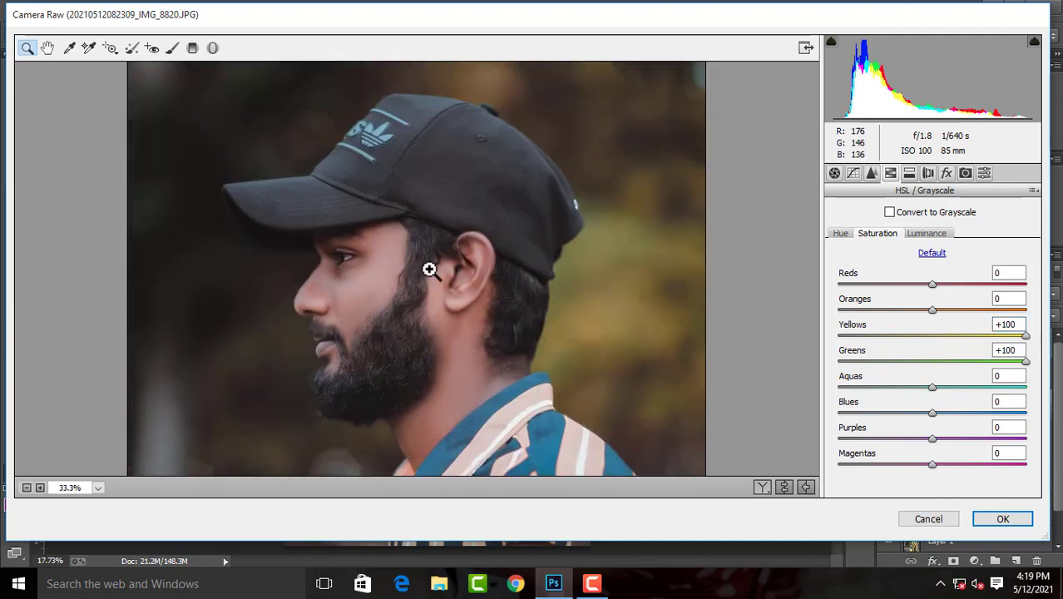
pyautogui.click(98, 487)
# - Reset Yellows saturation to 0, retune Greens hue, and reset Greens luminance to 0
pyautogui.click(116, 468)
pyautogui.write('0')
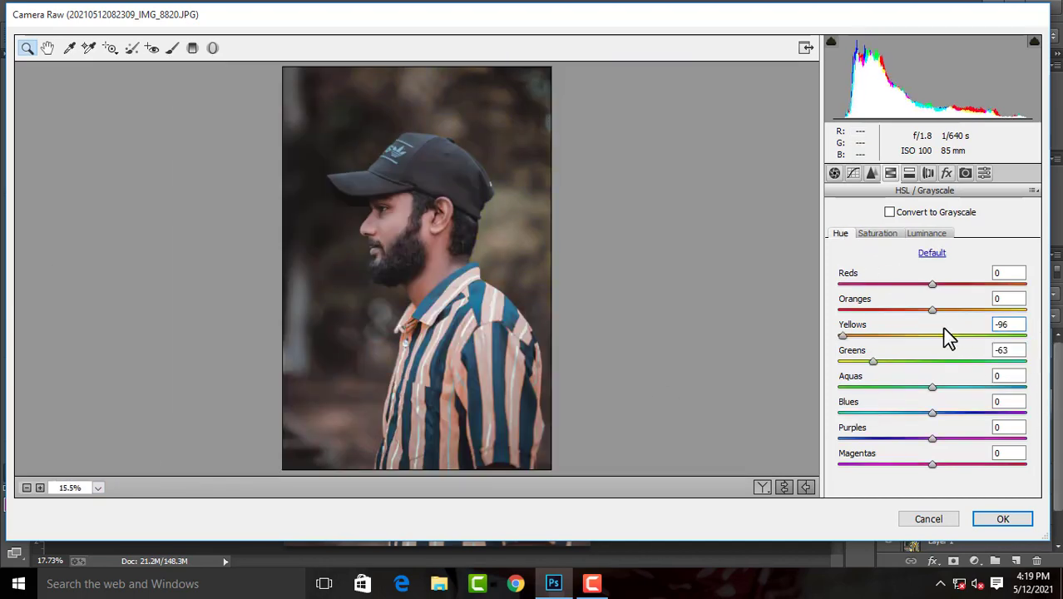
pyautogui.moveTo(935, 362)
pyautogui.mouseDown()
pyautogui.moveTo(988, 372)
pyautogui.moveTo(890, 361)
pyautogui.mouseUp()
pyautogui.click(925, 233)
pyautogui.doubleClick(889, 361)
# - Add midtone and highlight points to the point curve, lowering the top to output 235, then compare before/after
pyautogui.click(870, 173)
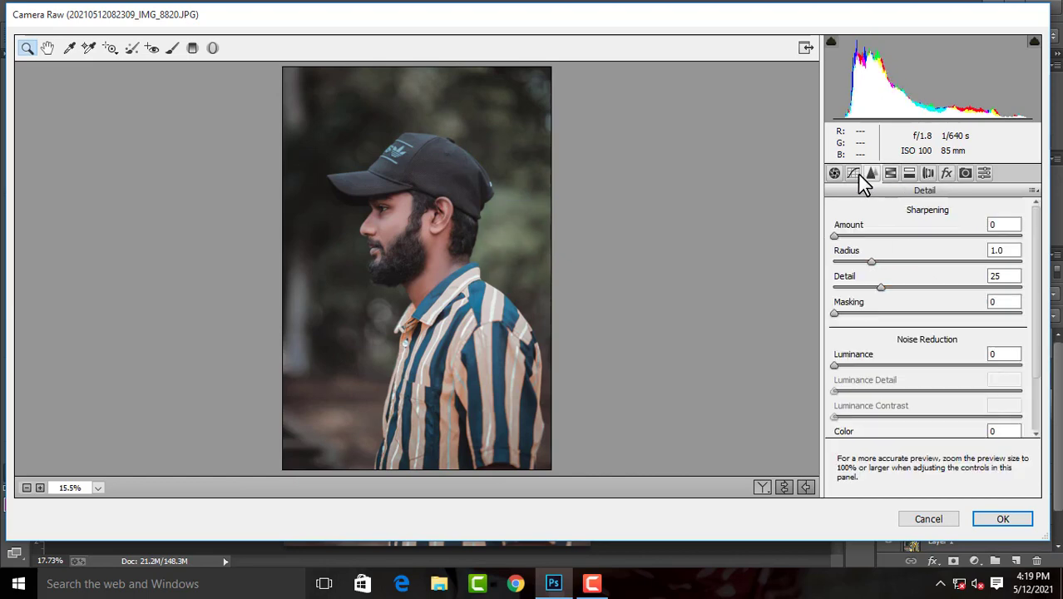
pyautogui.click(877, 427)
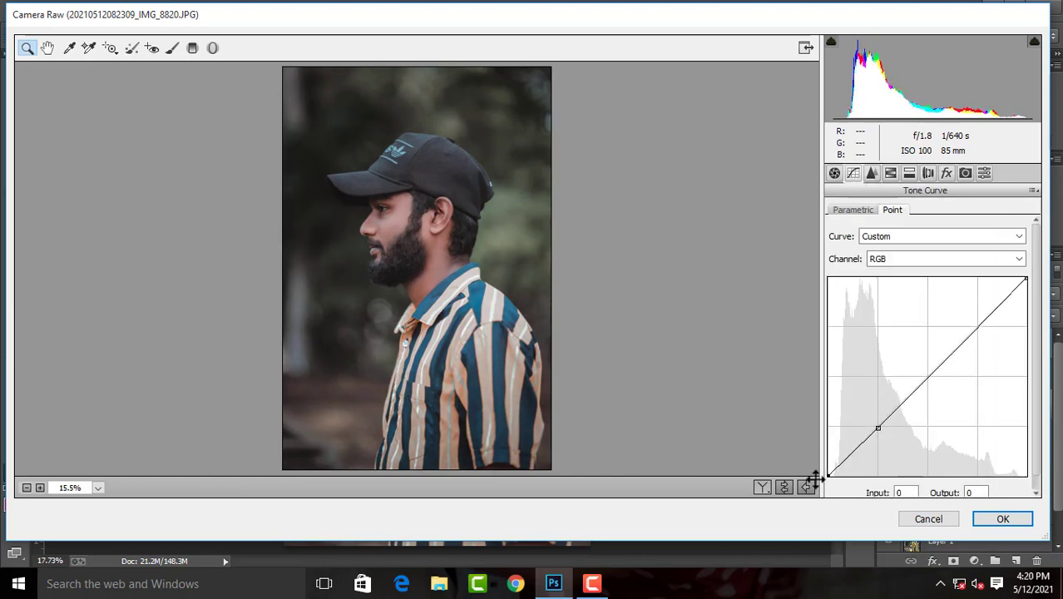
pyautogui.click(926, 376)
pyautogui.click(978, 331)
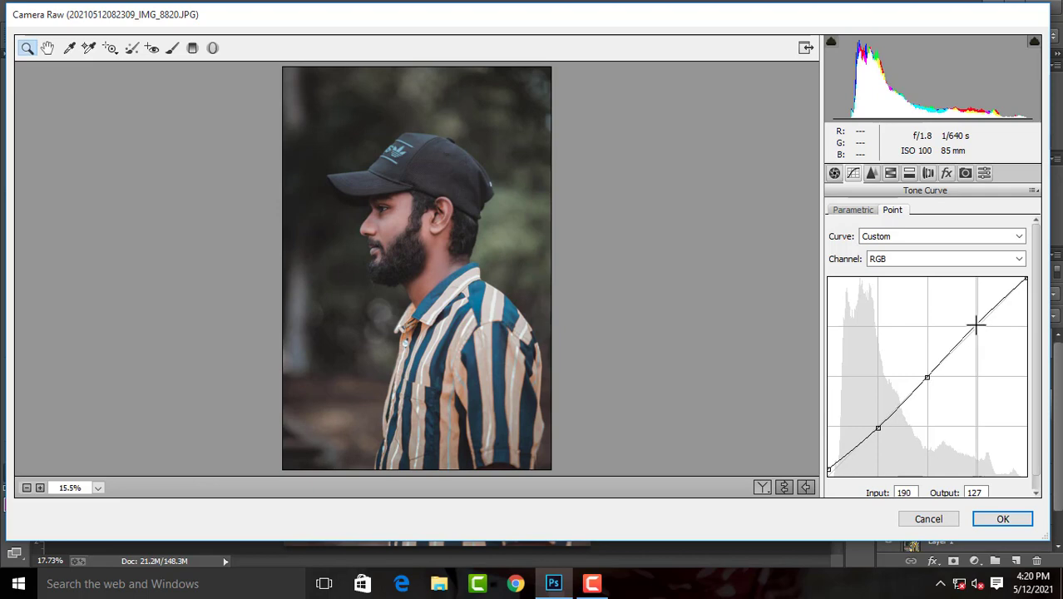
pyautogui.click(1023, 297)
pyautogui.moveTo(1023, 298); pyautogui.dragTo(1011, 292)
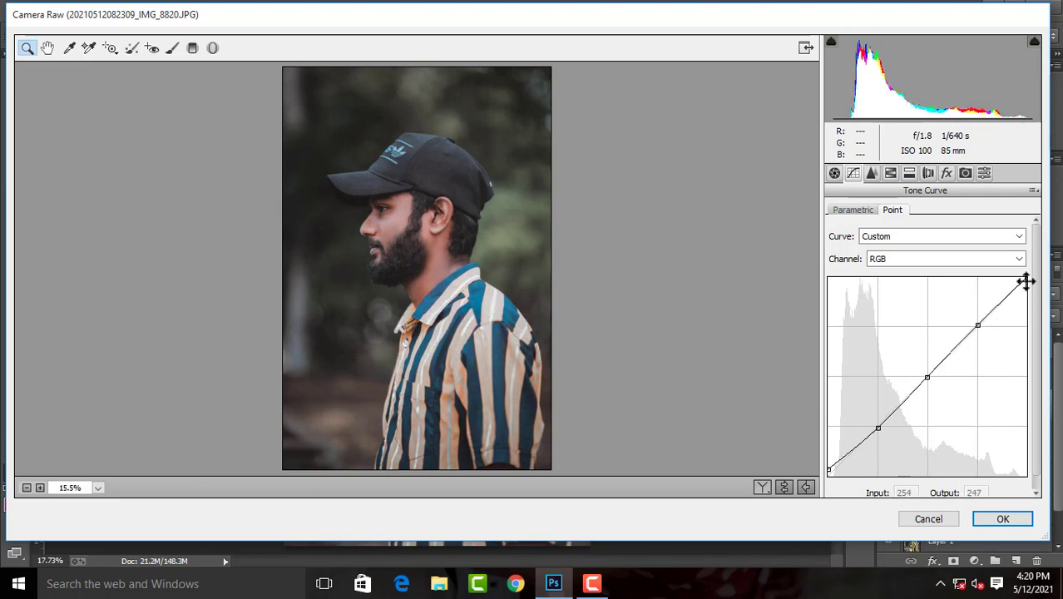
pyautogui.click(392, 308)
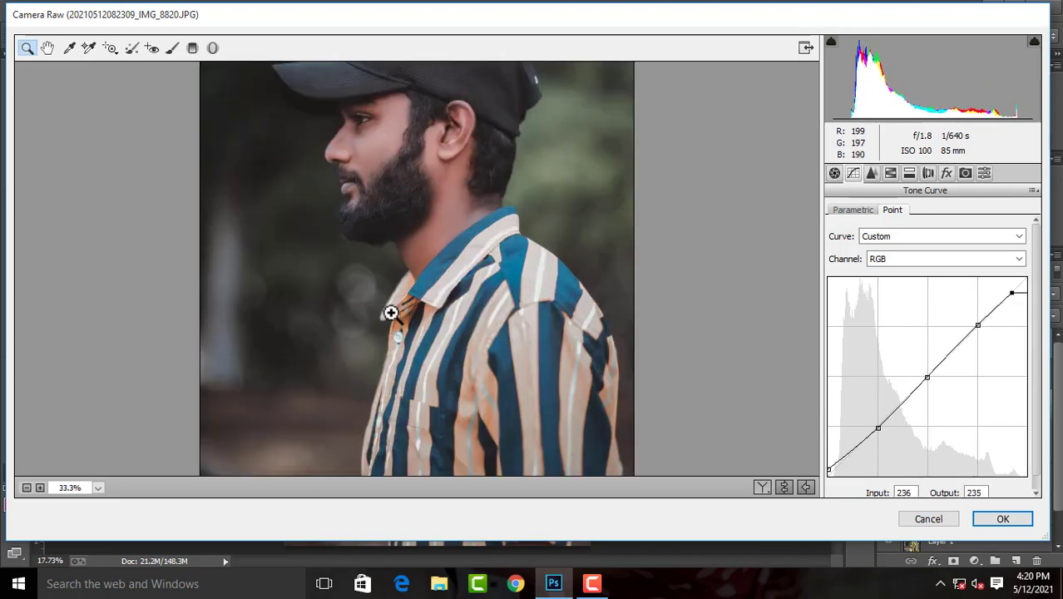
pyautogui.click(761, 487)
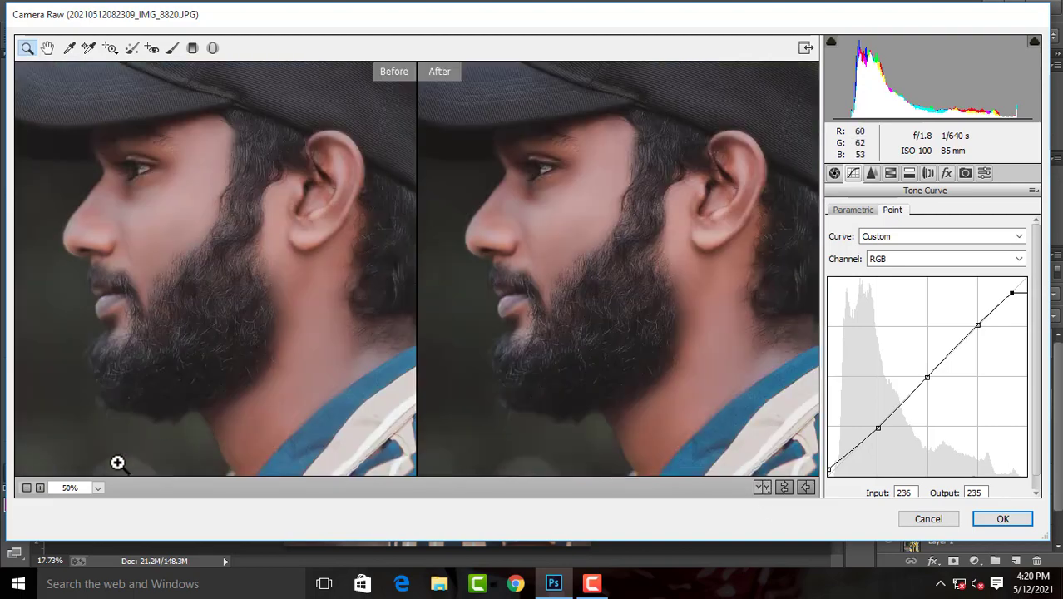
pyautogui.click(97, 487)
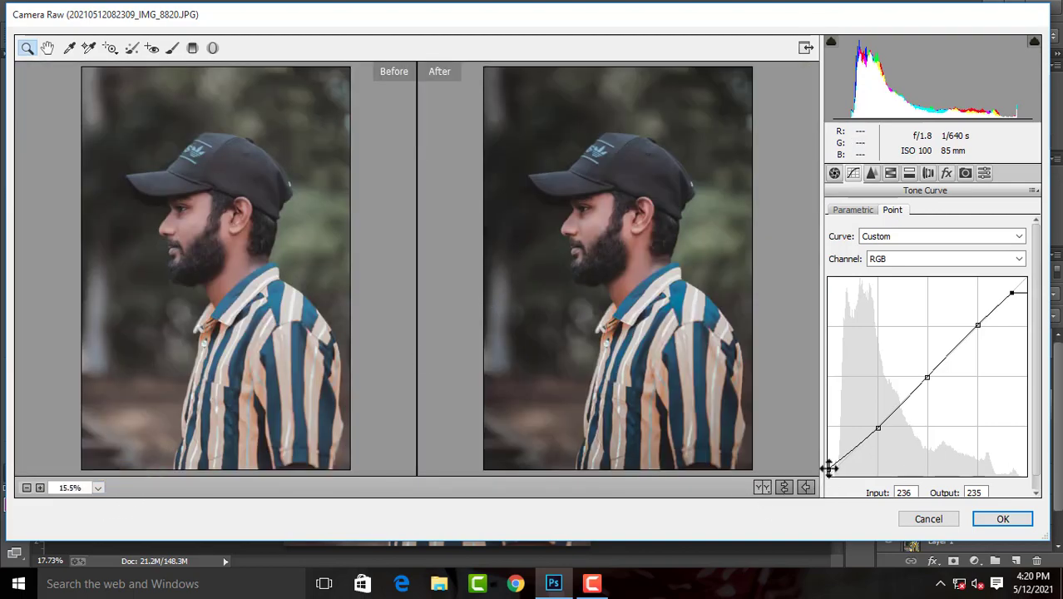
# - Tint highlights warm at Hue 56, Saturation 11, and shadows teal at Hue 213 with low saturation
pyautogui.click(889, 172)
pyautogui.click(859, 261)
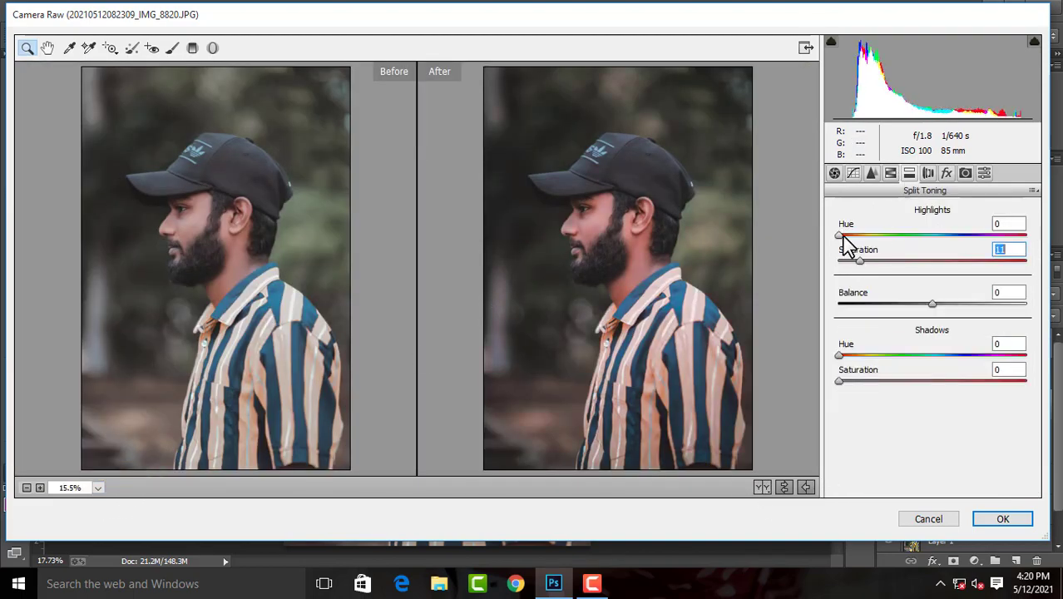
pyautogui.moveTo(841, 235); pyautogui.dragTo(865, 235)
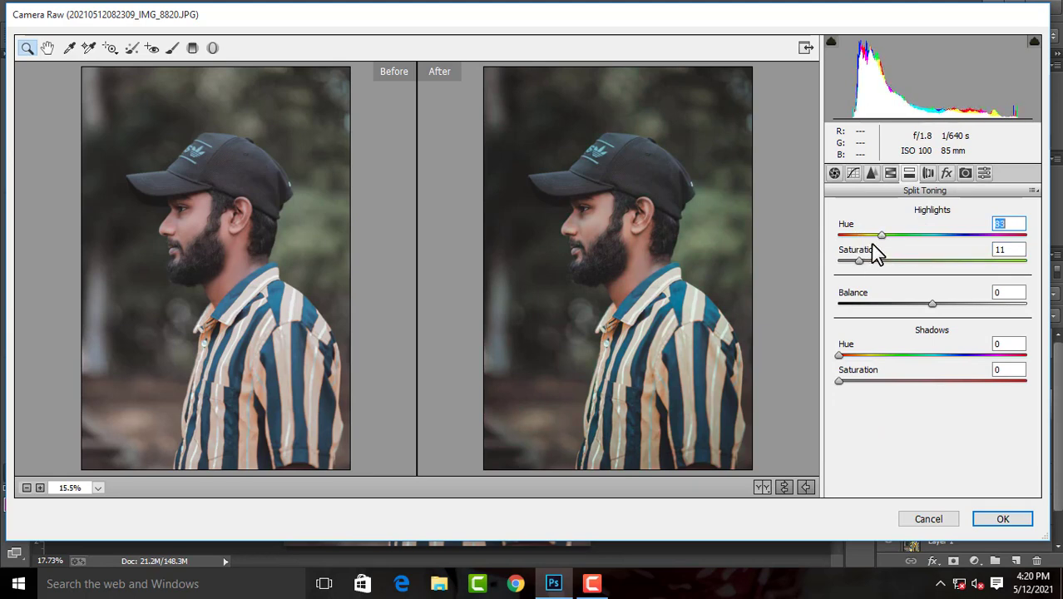
pyautogui.click(861, 381)
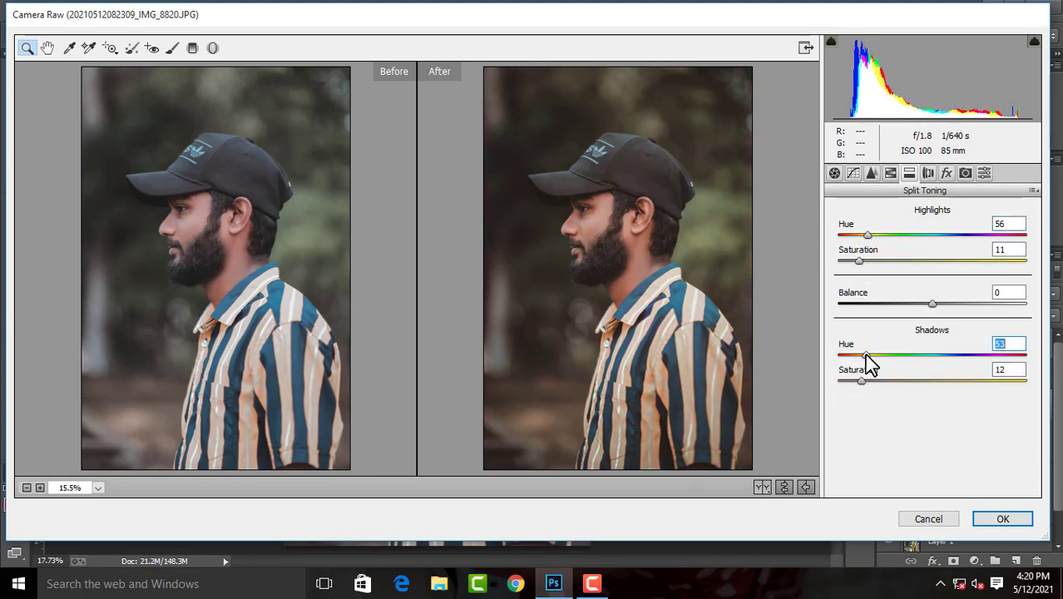
pyautogui.moveTo(870, 355); pyautogui.dragTo(941, 355)
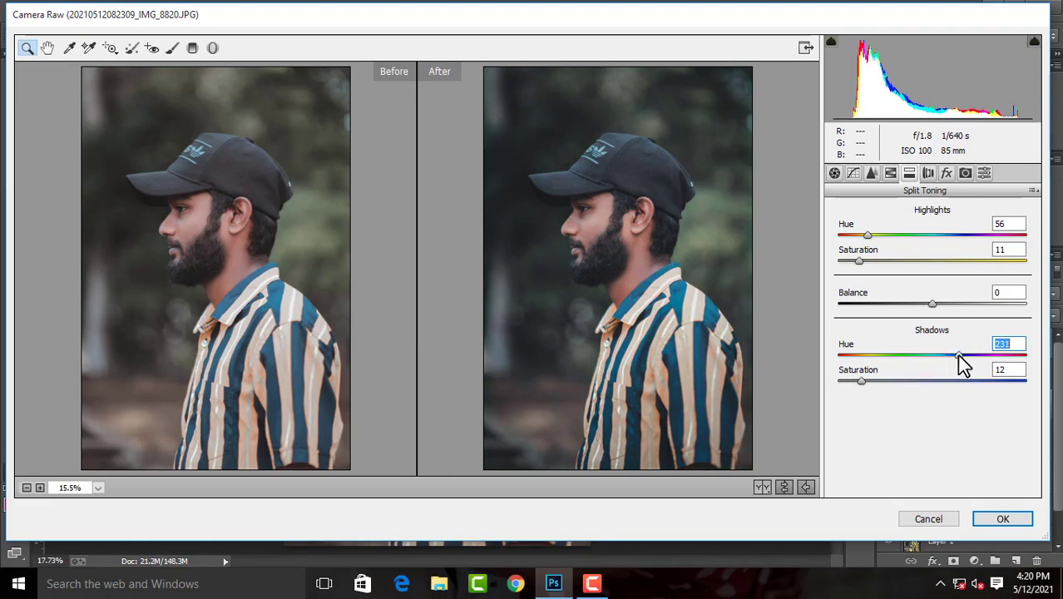
pyautogui.click(947, 355)
pyautogui.click(588, 256)
pyautogui.moveTo(861, 381); pyautogui.dragTo(846, 381)
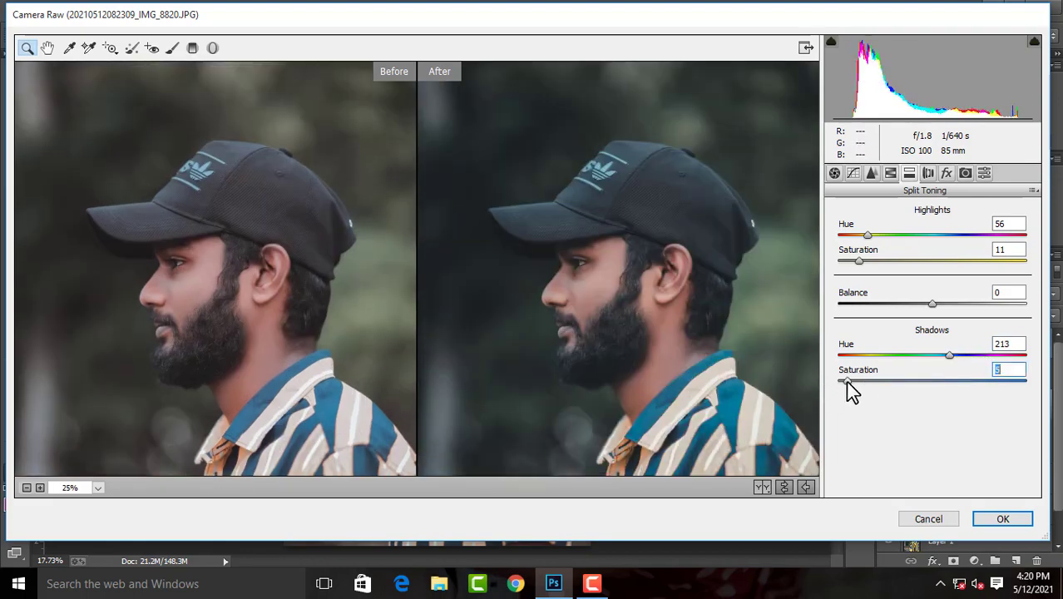
pyautogui.keyDown('alt'); pyautogui.click(735, 280); pyautogui.keyUp('alt')
# - Set HSL Yellows saturation +12, Blues saturation +23 and Oranges luminance +14
pyautogui.click(890, 172)
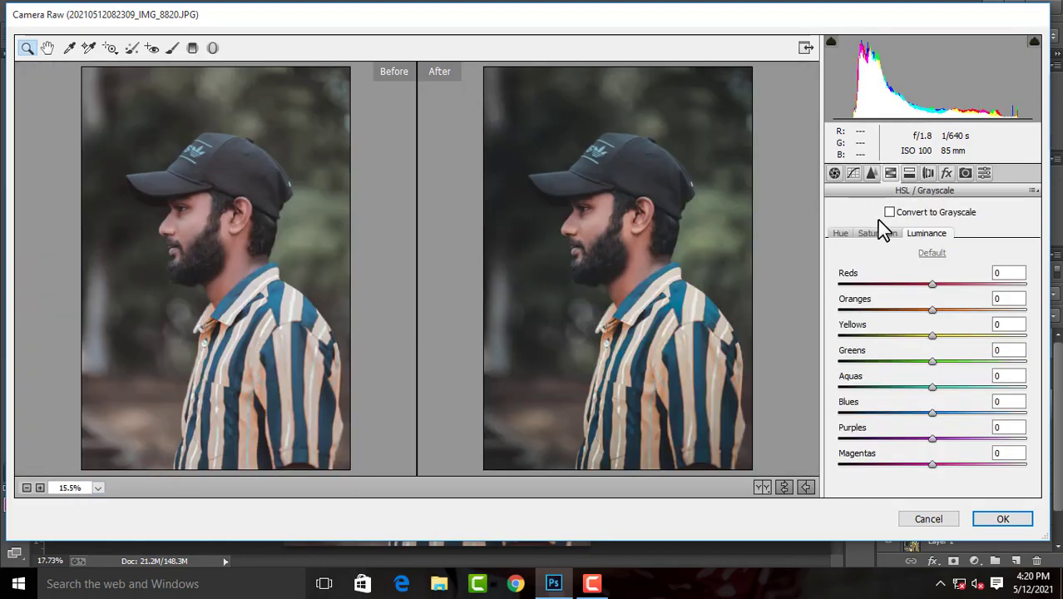
pyautogui.click(877, 233)
pyautogui.moveTo(936, 363); pyautogui.dragTo(984, 368)
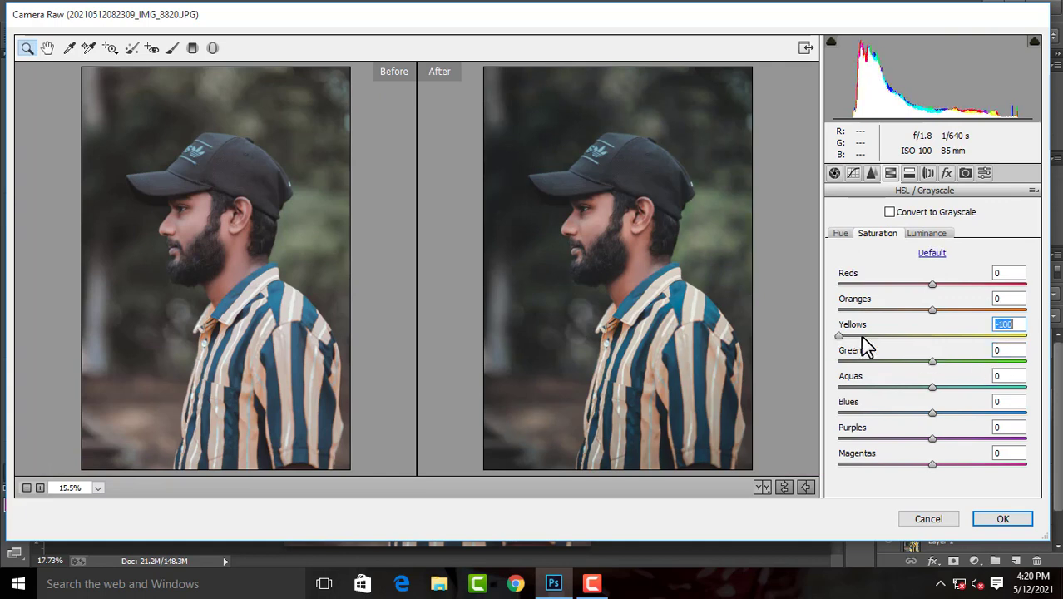
pyautogui.click(927, 233)
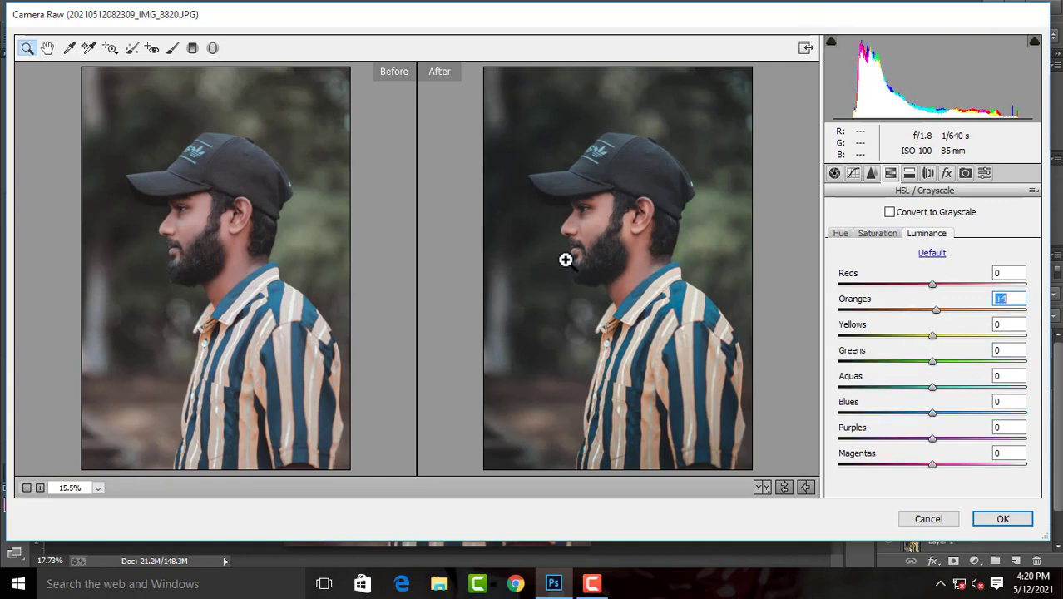
pyautogui.click(877, 233)
pyautogui.moveTo(932, 412)
pyautogui.mouseDown()
pyautogui.moveTo(1027, 414)
pyautogui.moveTo(942, 416)
pyautogui.mouseUp()
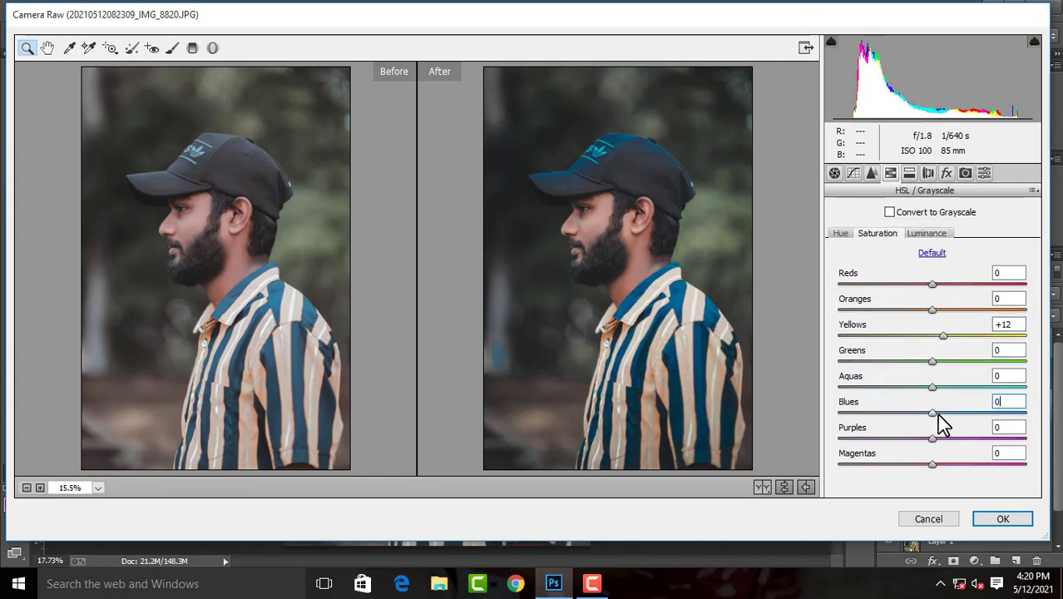
pyautogui.click(548, 242)
pyautogui.click(926, 233)
pyautogui.moveTo(931, 309); pyautogui.dragTo(947, 314)
pyautogui.click(950, 315)
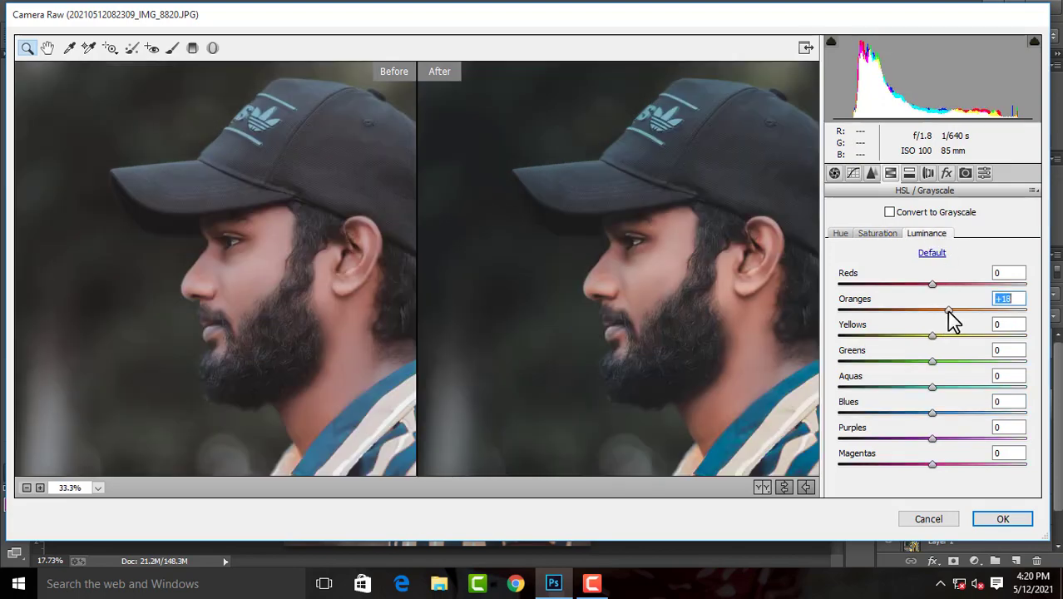
pyautogui.click(92, 489)
# - Set the Detail sharpening Amount to 31, checking the face up close
pyautogui.click(91, 468)
pyautogui.click(834, 172)
pyautogui.click(871, 173)
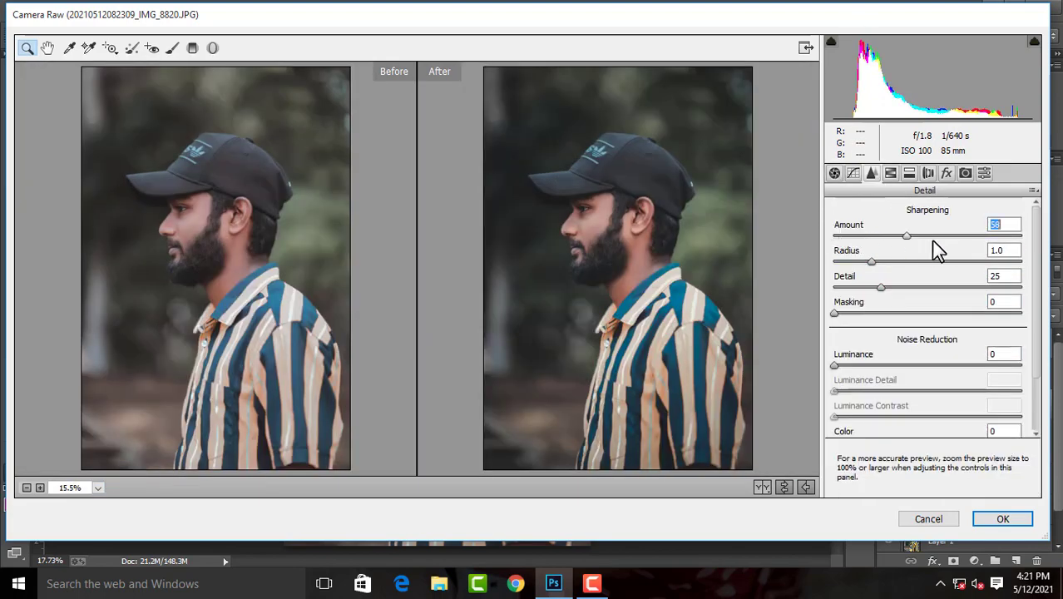
pyautogui.click(583, 266)
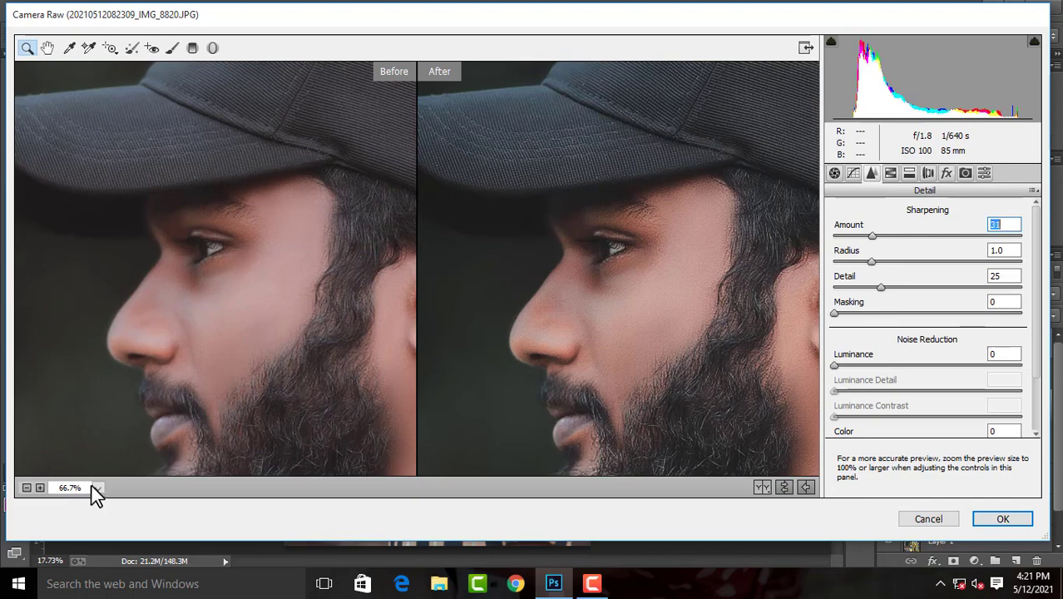
pyautogui.click(96, 489)
pyautogui.click(92, 468)
pyautogui.click(853, 173)
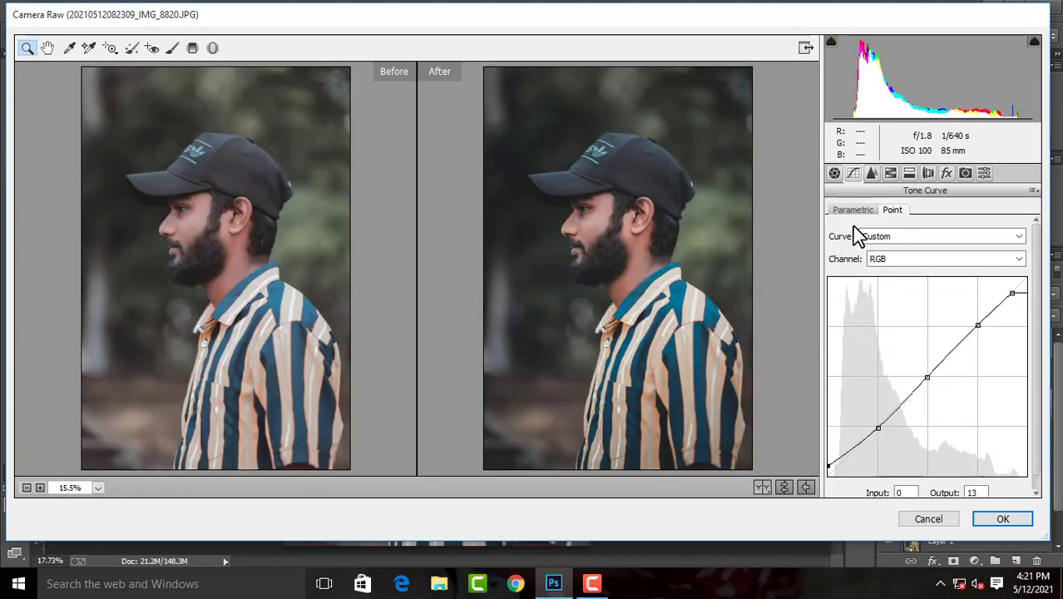
# - Set the Camera Calibration Blue Primary hue to -3
pyautogui.click(909, 172)
pyautogui.click(965, 173)
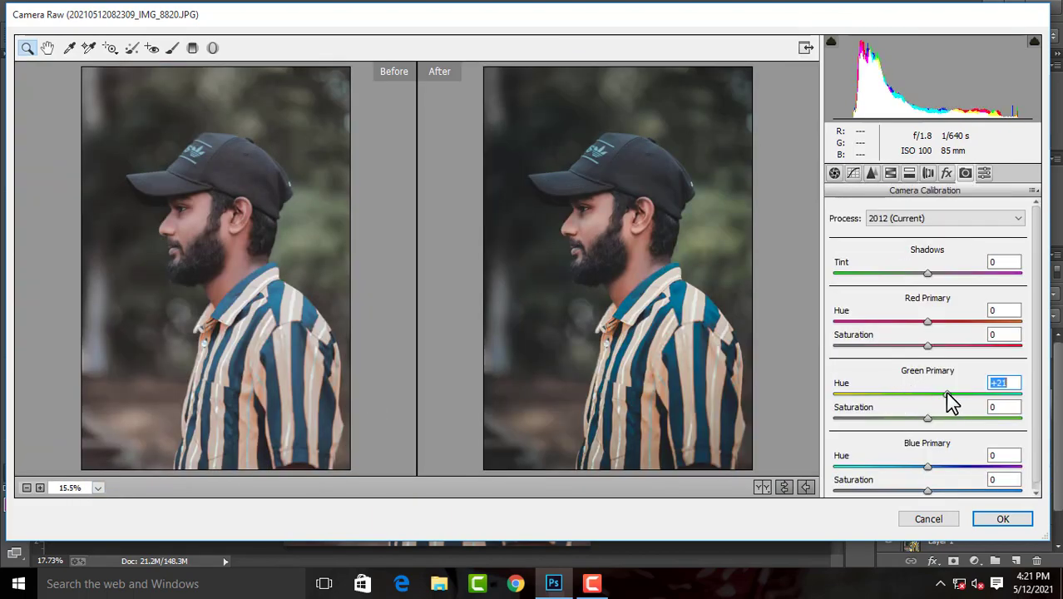
pyautogui.moveTo(927, 466)
pyautogui.mouseDown()
pyautogui.moveTo(904, 467)
pyautogui.moveTo(923, 467)
pyautogui.mouseUp()
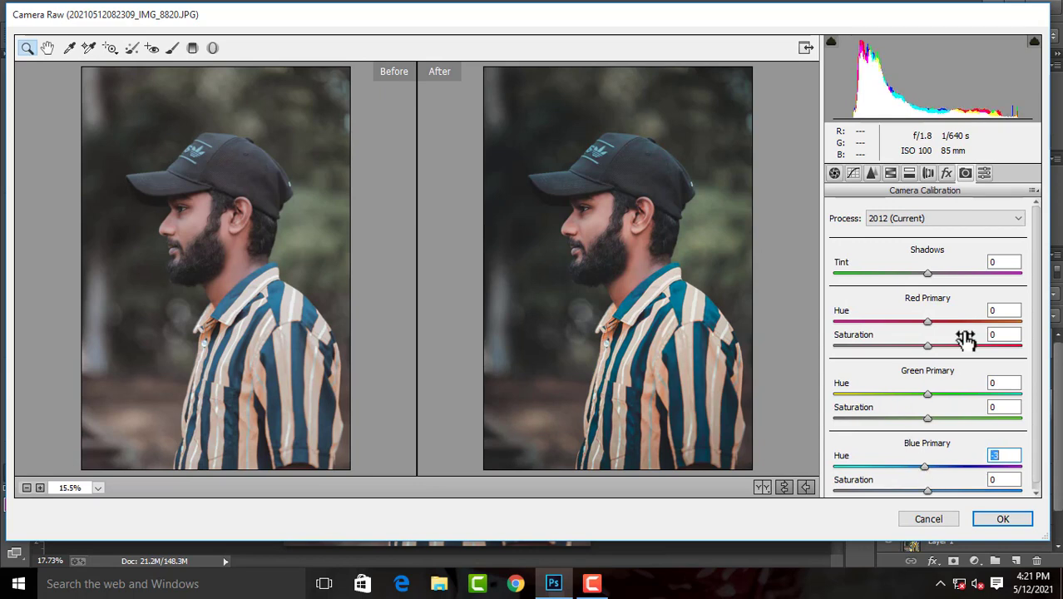
pyautogui.moveTo(927, 322); pyautogui.dragTo(919, 321)
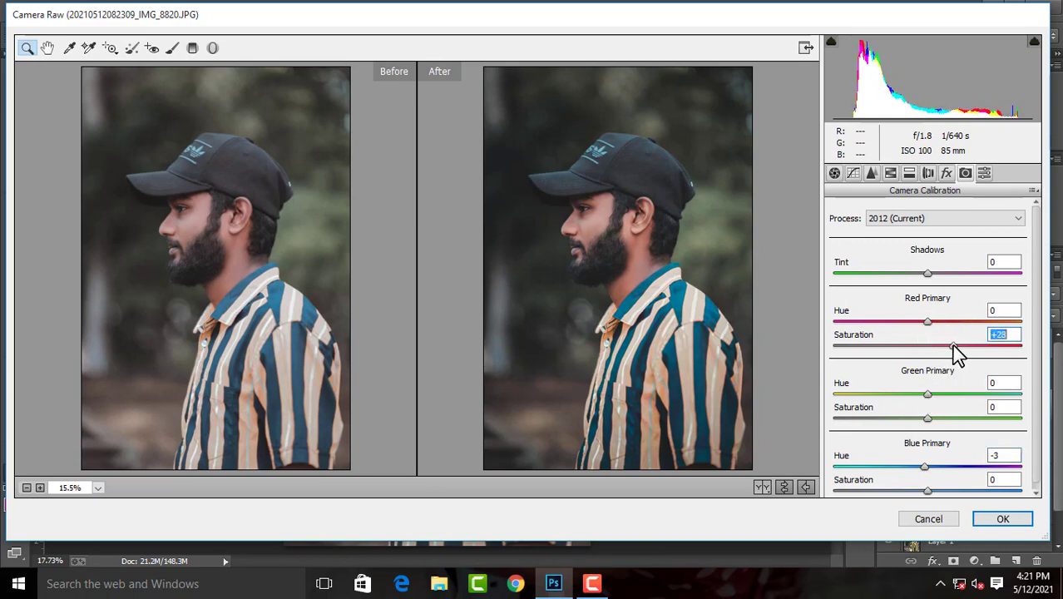
# - Set the Yellows hue to -68 and Yellows saturation to +78
pyautogui.click(871, 173)
pyautogui.click(877, 232)
pyautogui.click(693, 301)
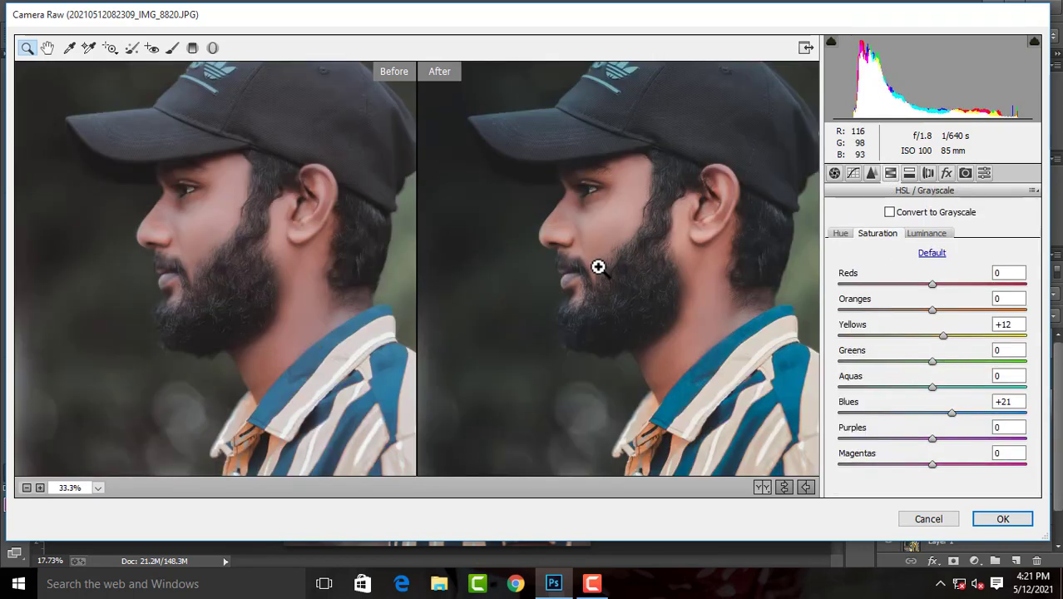
pyautogui.click(597, 266)
pyautogui.click(97, 487)
pyautogui.click(871, 173)
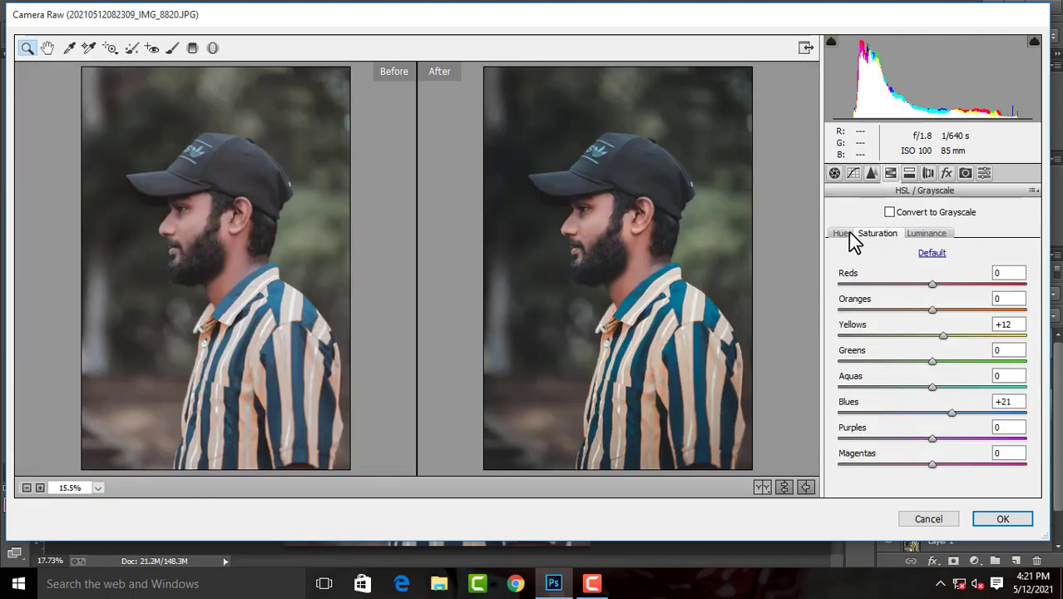
pyautogui.click(839, 233)
pyautogui.moveTo(931, 335)
pyautogui.mouseDown()
pyautogui.moveTo(867, 335)
pyautogui.moveTo(861, 347)
pyautogui.mouseUp()
pyautogui.click(877, 233)
pyautogui.moveTo(931, 335); pyautogui.dragTo(1005, 335)
pyautogui.click(97, 487)
pyautogui.click(93, 465)
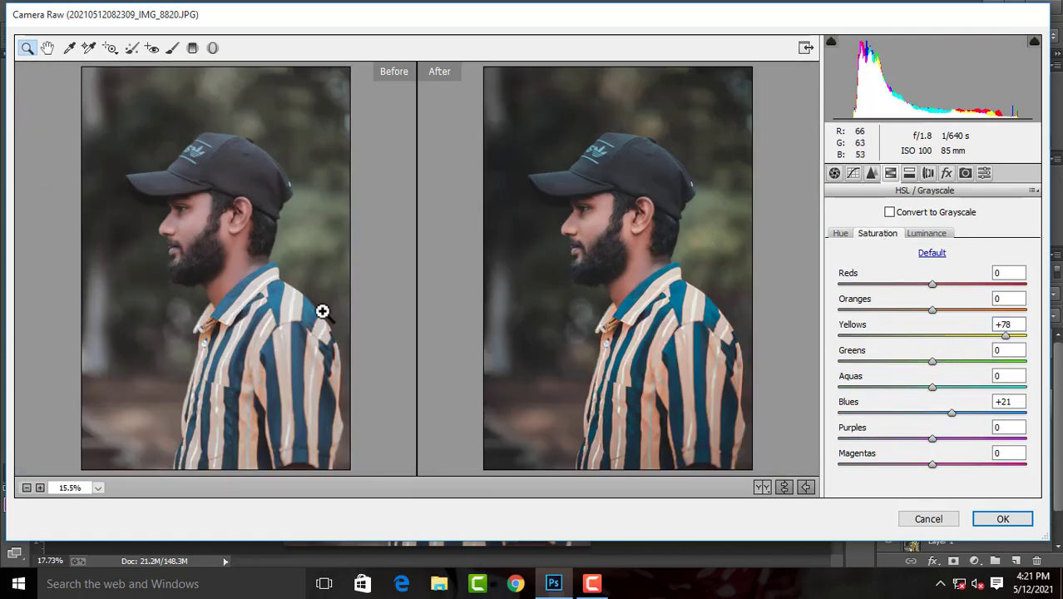
# - In Basic, set Shadows 0, Exposure +0.05 and Highlights +3
pyautogui.click(834, 173)
pyautogui.moveTo(941, 395); pyautogui.dragTo(953, 395)
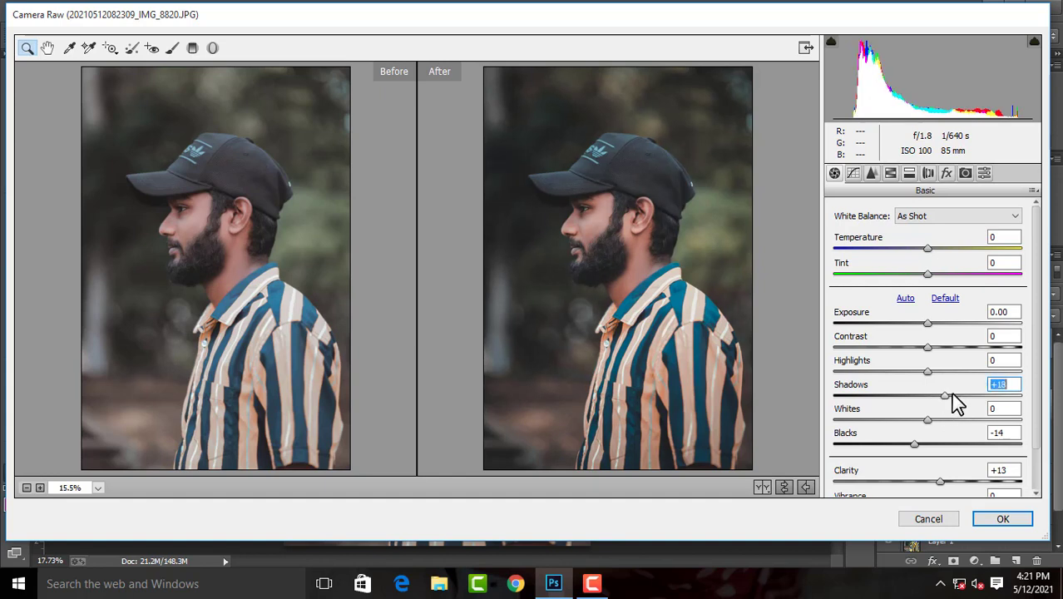
pyautogui.write('0')
pyautogui.click(930, 322)
pyautogui.write('0')
pyautogui.moveTo(925, 323)
pyautogui.mouseDown()
pyautogui.moveTo(953, 352)
pyautogui.moveTo(930, 356)
pyautogui.moveTo(944, 374)
pyautogui.moveTo(928, 381)
pyautogui.mouseUp()
pyautogui.click(586, 287)
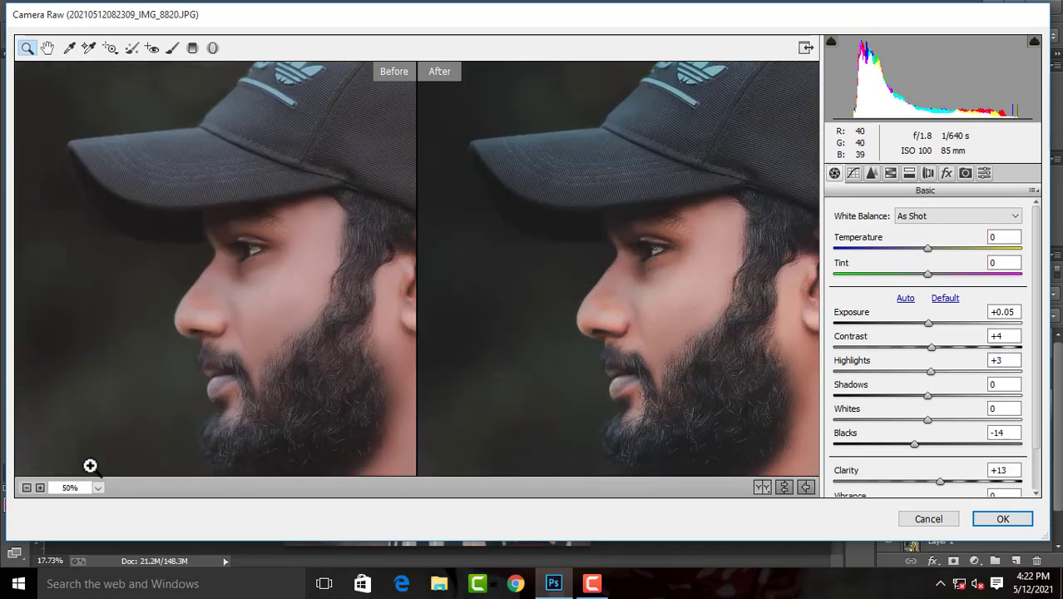
pyautogui.click(98, 488)
# - Apply the Camera Raw grade to Layer 4 and view the whole photo
pyautogui.click(96, 468)
pyautogui.click(1003, 518)
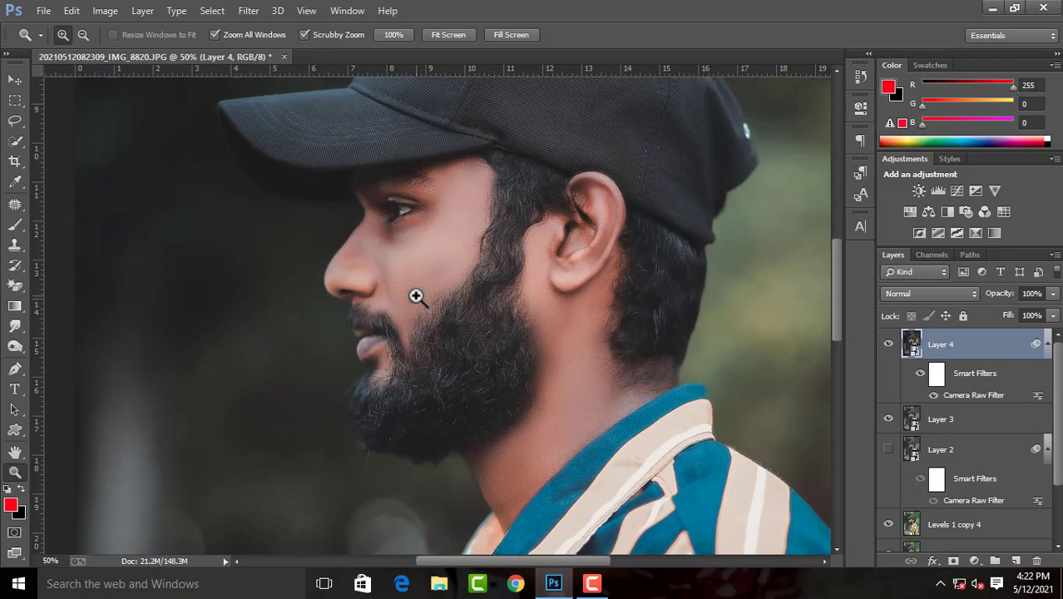
pyautogui.moveTo(416, 301); pyautogui.dragTo(615, 225)
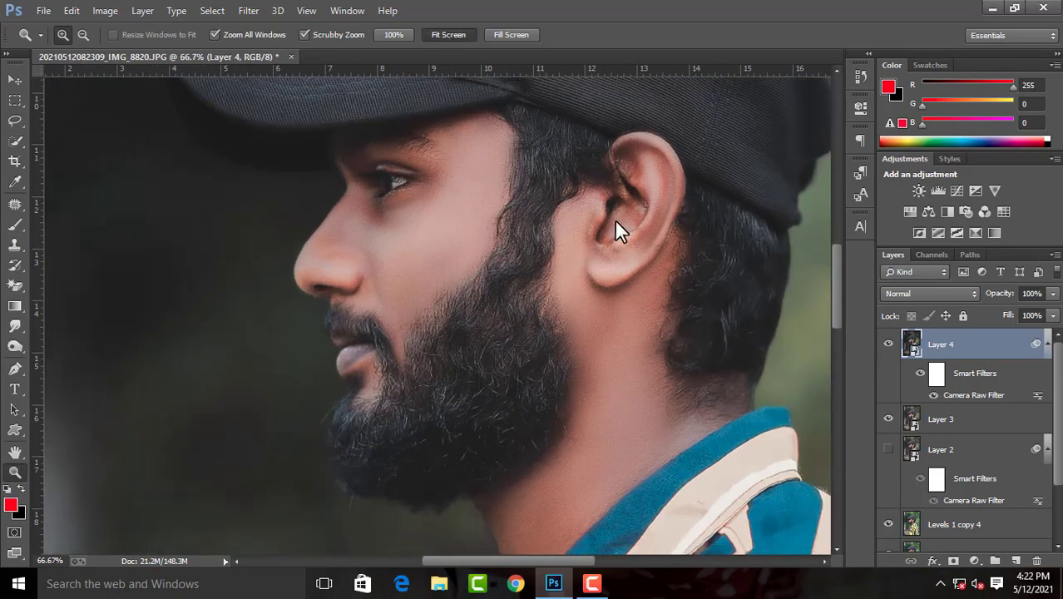
pyautogui.hotkey('ctrl', '0')
# - Duplicate Layer 3 through Levels 1 copy 4, merge the copies into Layer 4 copy, and delete the originals
pyautogui.keyDown('ctrl'); pyautogui.click(956, 420); pyautogui.keyUp('ctrl')
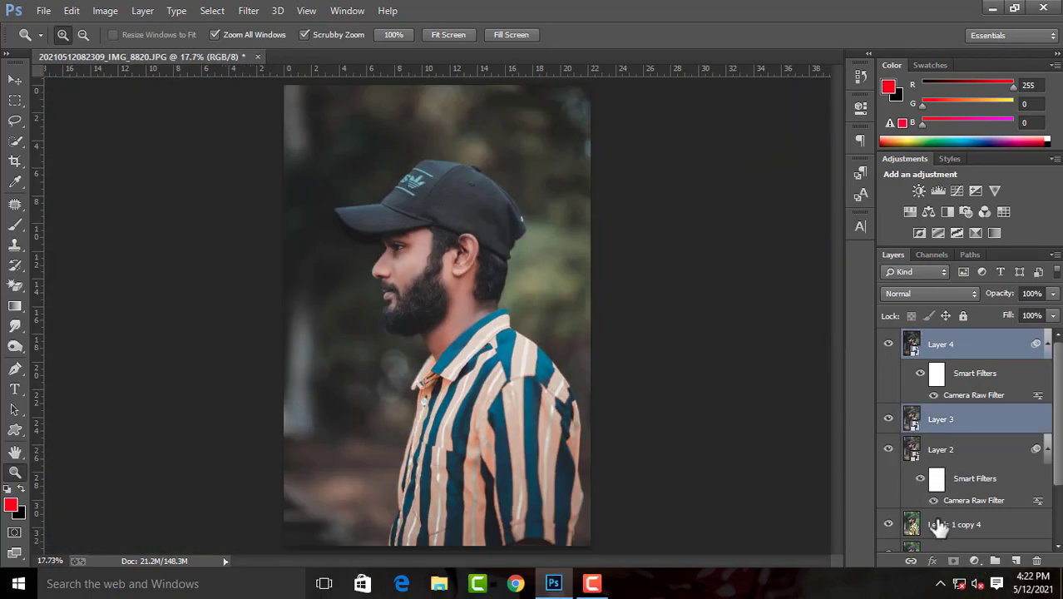
pyautogui.keyDown('ctrl'); pyautogui.click(937, 525); pyautogui.keyUp('ctrl')
pyautogui.moveTo(937, 526); pyautogui.dragTo(953, 333)
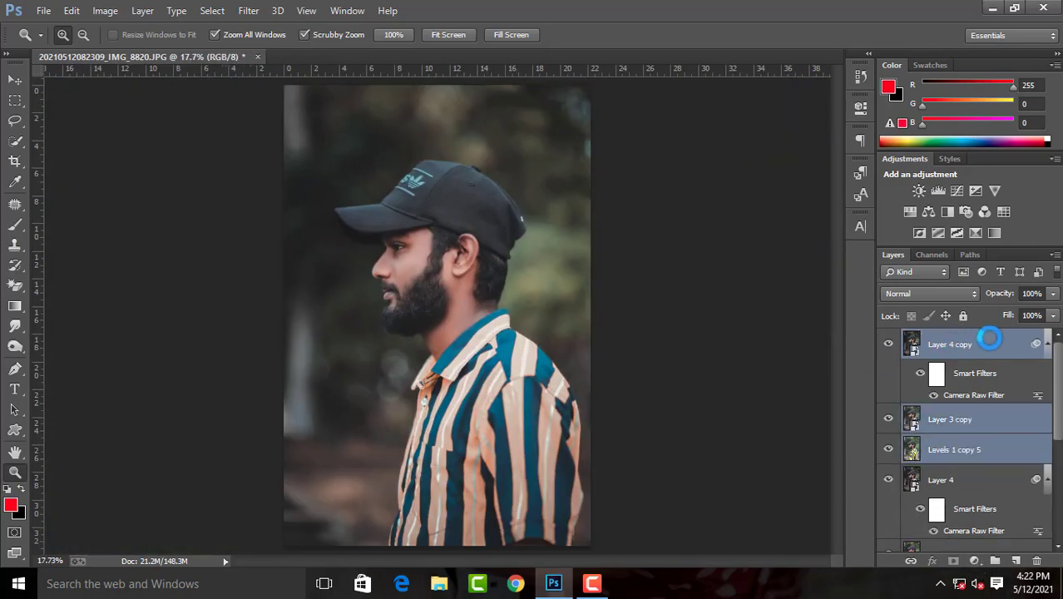
pyautogui.rightClick(989, 338)
pyautogui.click(716, 432)
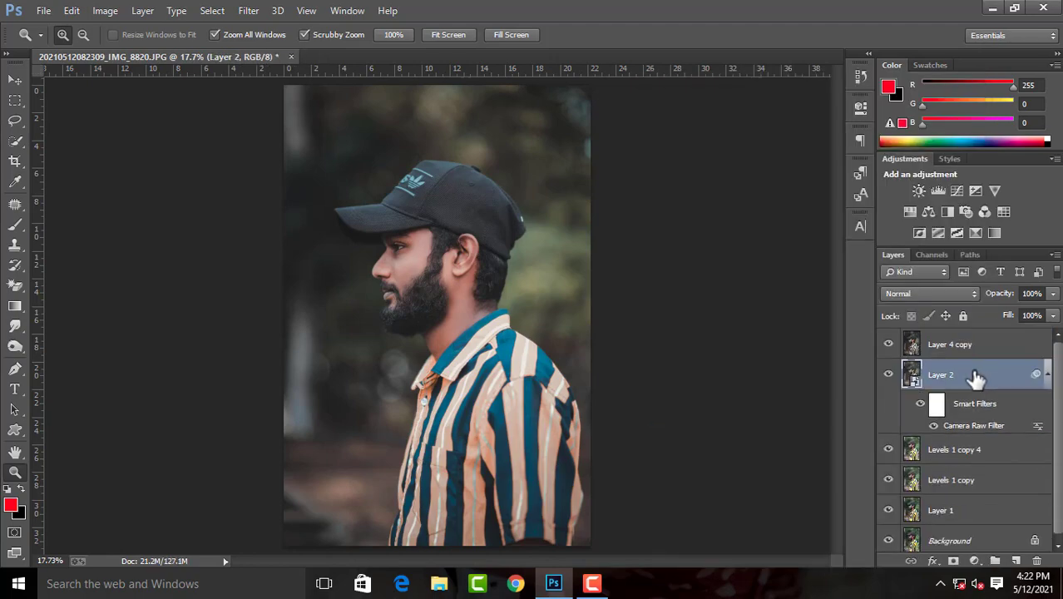
pyautogui.press('Delete')
# - Hide the lower layers and compare the merged retouch against the original
pyautogui.moveTo(888, 435); pyautogui.dragTo(888, 374)
pyautogui.click(888, 344)
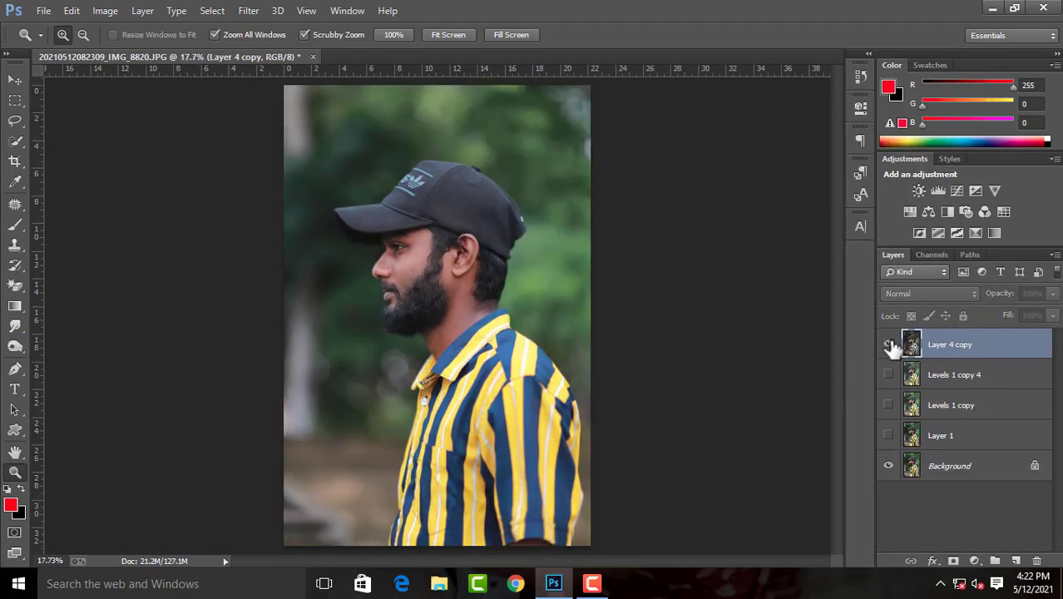
pyautogui.click(476, 285)
pyautogui.click(414, 158)
pyautogui.click(447, 36)
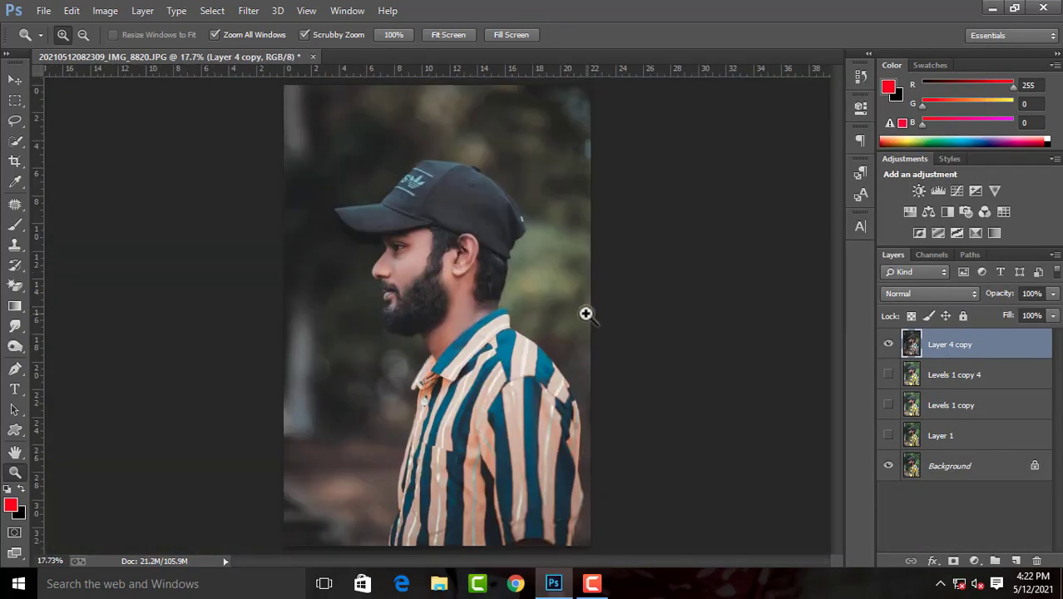
# - Add a Selective Color adjustment layer above Layer 4 copy and fit the photo in view
pyautogui.click(973, 560)
pyautogui.click(964, 570)
pyautogui.click(451, 284)
pyautogui.click(759, 166)
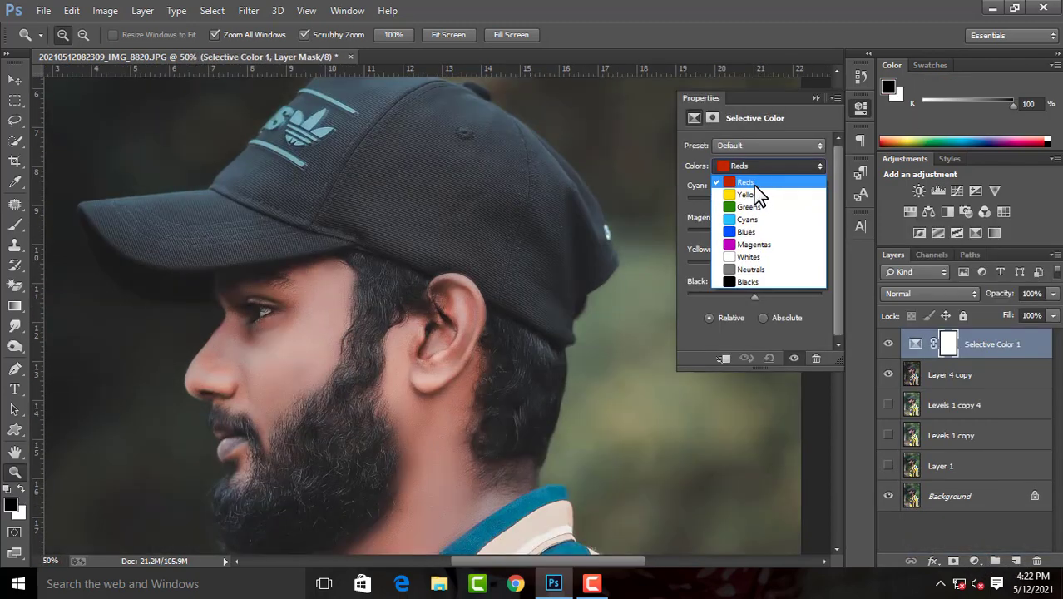
pyautogui.hotkey('ctrl', '0')
# - In the Greens range, raise magenta to +87 and reset cyan to 0
pyautogui.click(793, 166)
pyautogui.click(747, 204)
pyautogui.moveTo(754, 232); pyautogui.dragTo(811, 232)
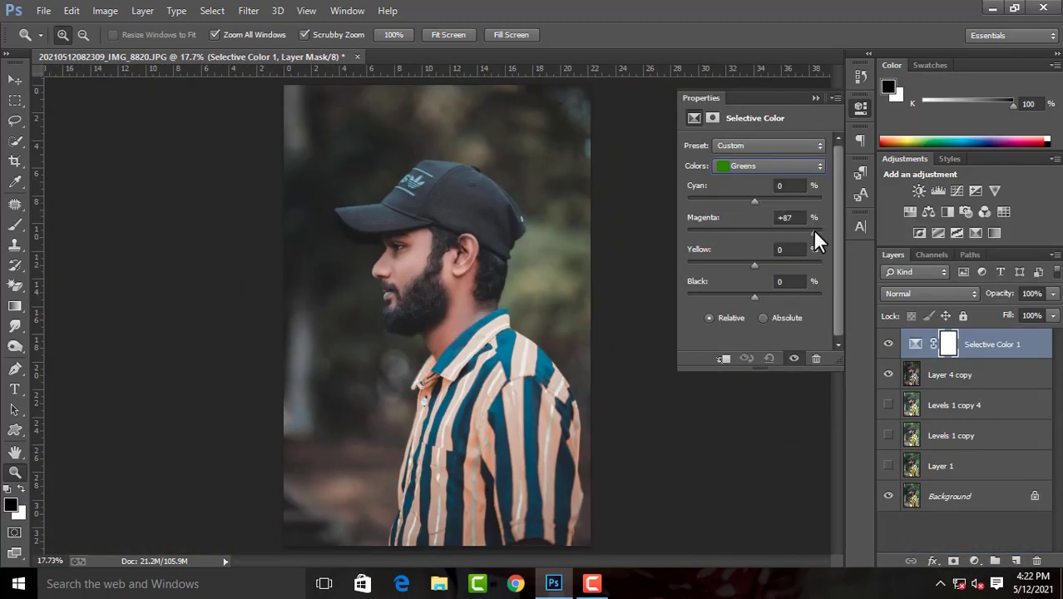
pyautogui.click(790, 186)
pyautogui.write('0')
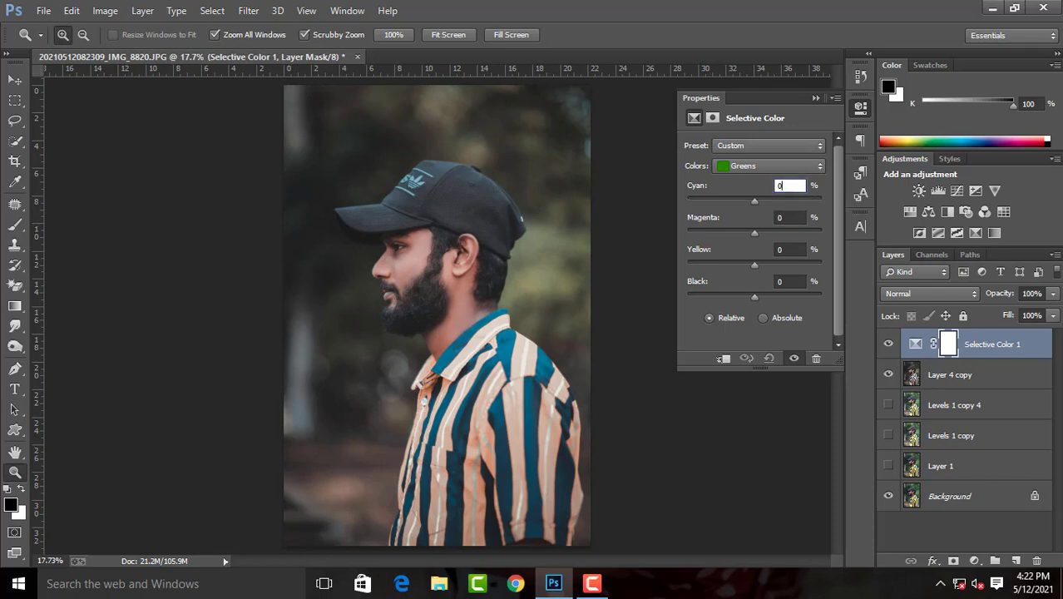
pyautogui.press('Tab')
pyautogui.press('Tab')
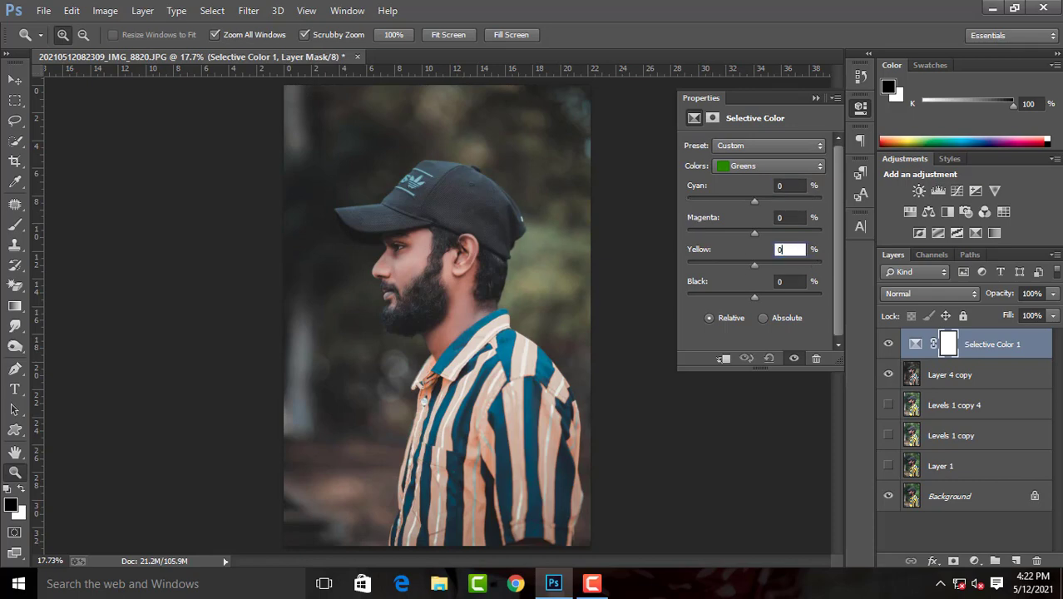
# - Zero the Neutrals value and set black in the Blacks range to +3
pyautogui.press('Tab')
pyautogui.write('0')
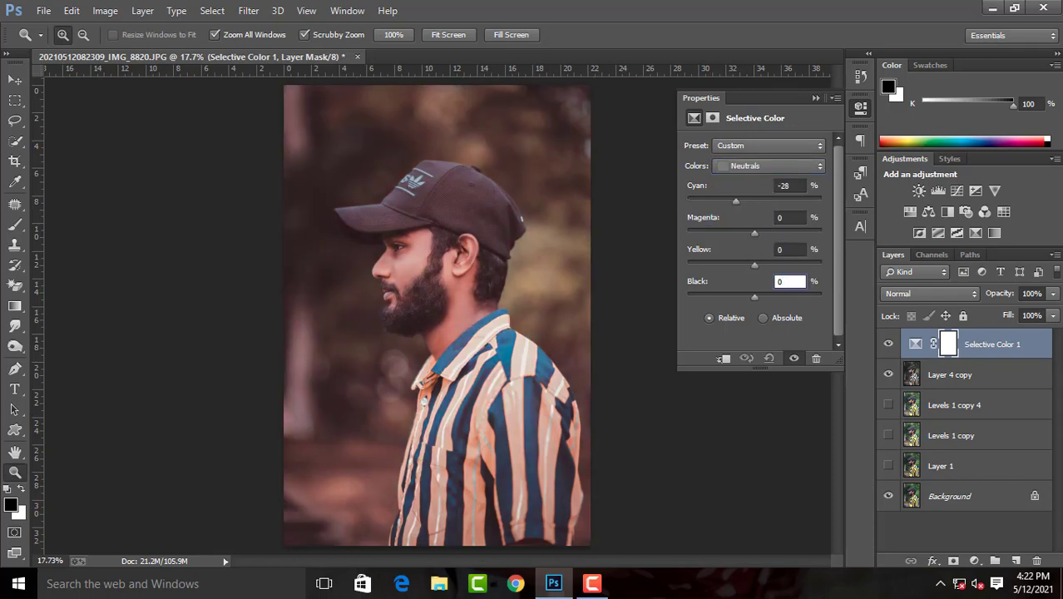
pyautogui.press('Tab')
pyautogui.write('-5')
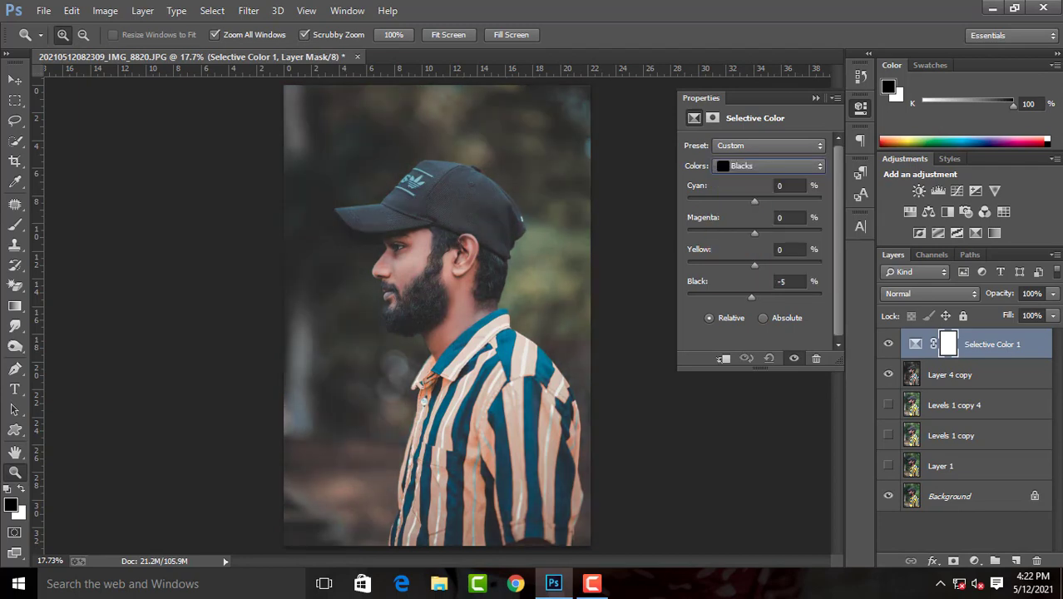
pyautogui.write('0')
pyautogui.hotkey('shift', 'Up')
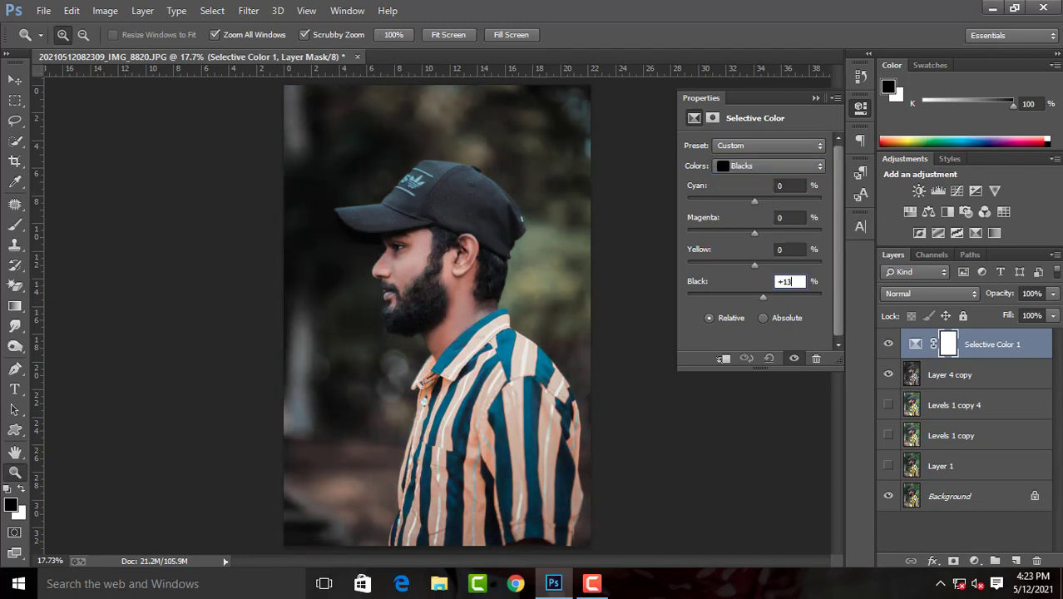
pyautogui.write('0')
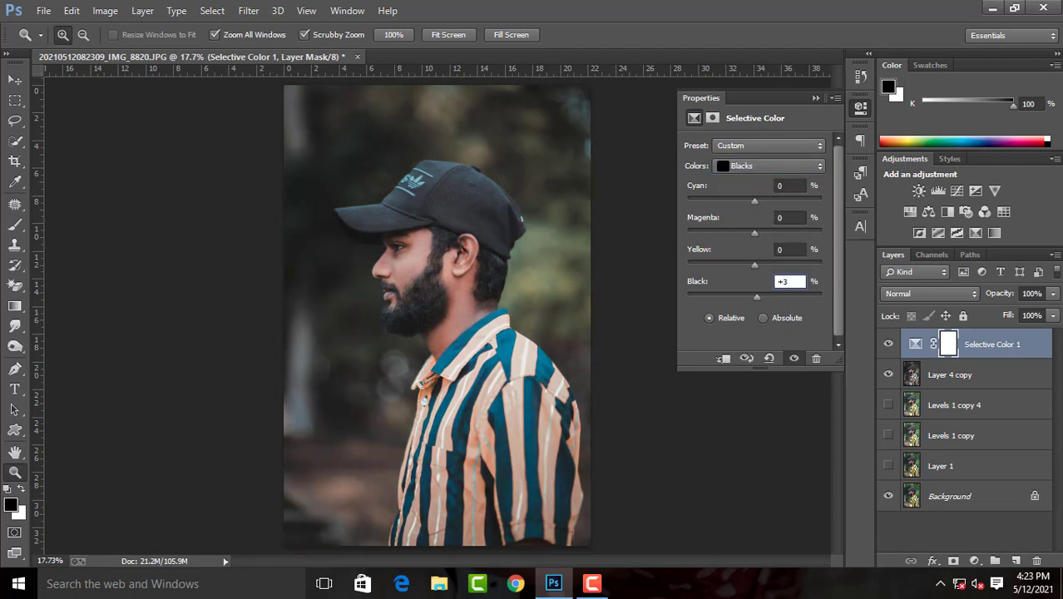
# - Reset the Blacks range's yellow, magenta and cyan values to 0
pyautogui.hotkey('shift', 'Tab')
pyautogui.write('0')
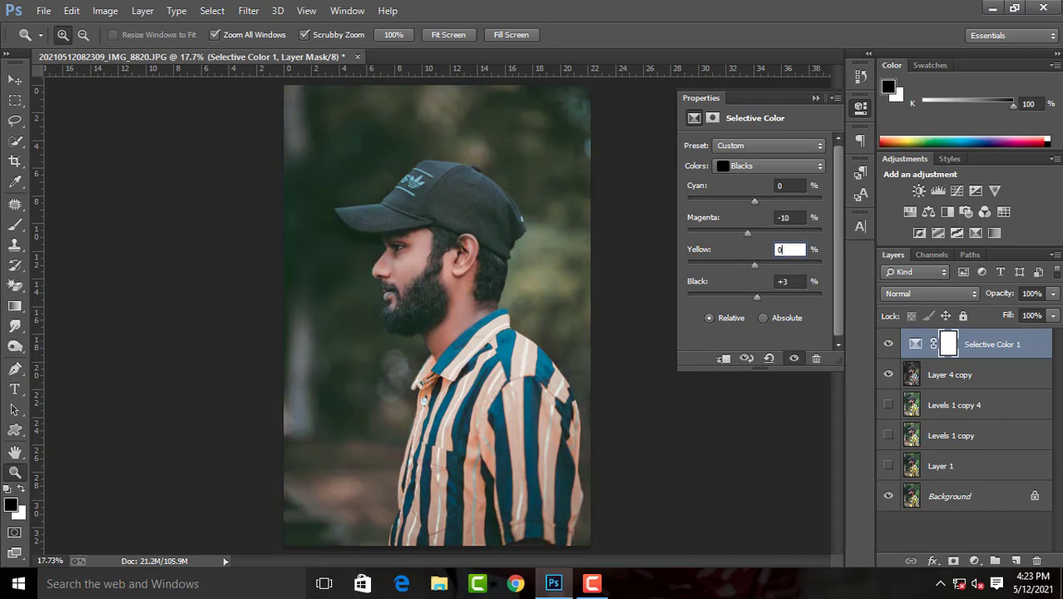
pyautogui.hotkey('shift', 'Tab')
pyautogui.write('0')
pyautogui.hotkey('shift', 'Tab')
pyautogui.write('0')
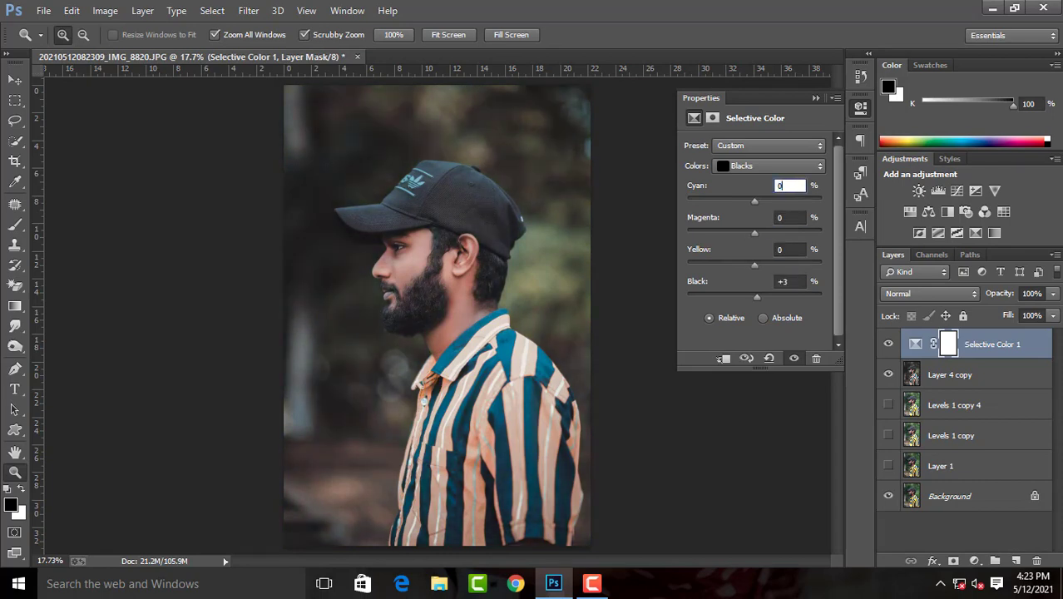
# - In the Yellows range, try cyan at -90, reset it to 0, then reselect Greens
pyautogui.click(769, 165)
pyautogui.click(752, 195)
pyautogui.hotkey('shift', 'Tab')
pyautogui.write('-90')
pyautogui.press('Tab')
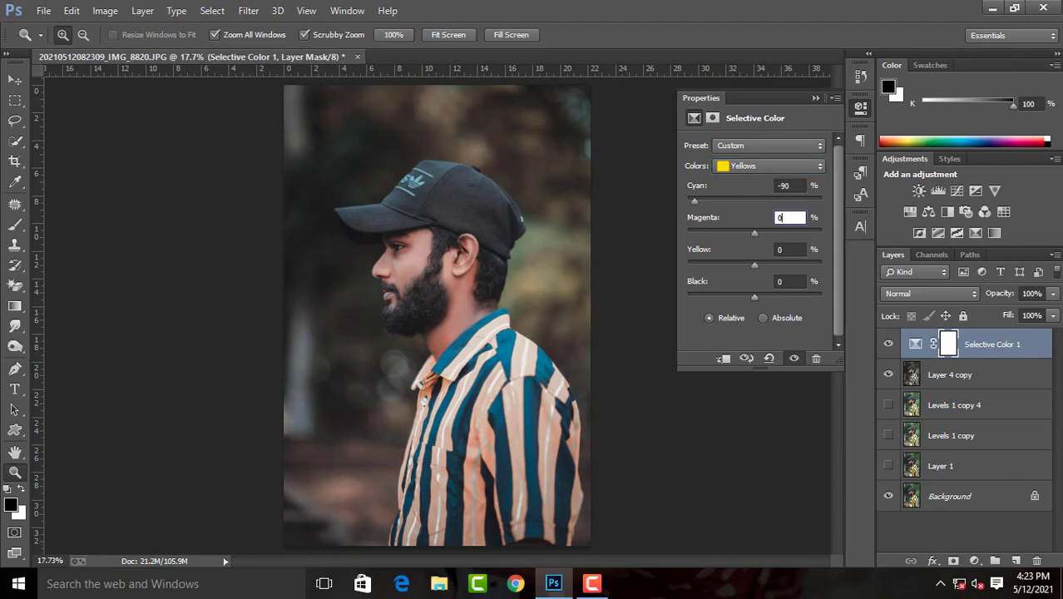
pyautogui.hotkey('shift', 'Tab')
pyautogui.write('0')
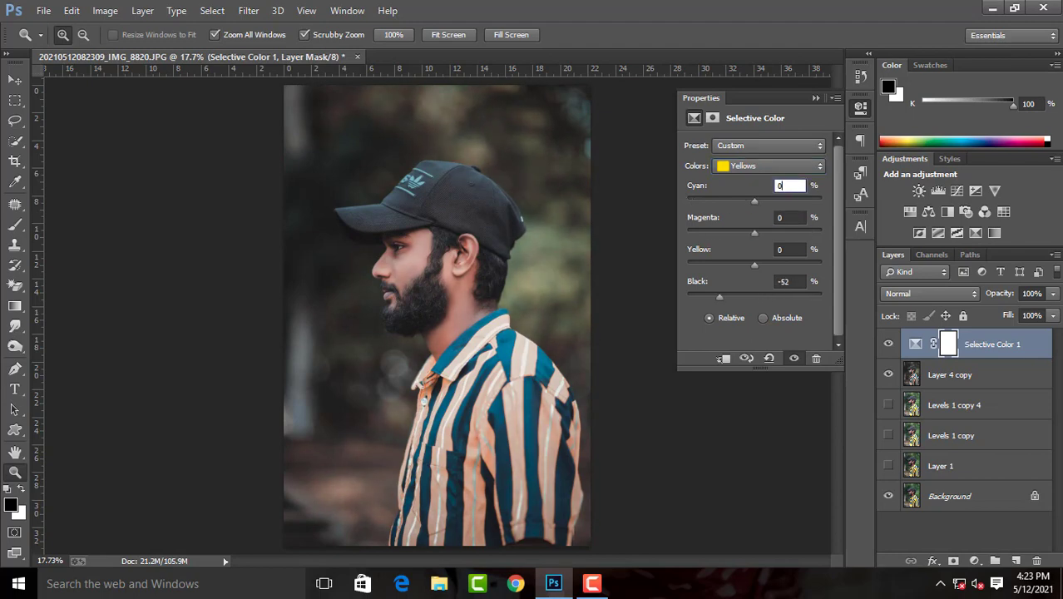
pyautogui.click(769, 165)
pyautogui.click(753, 208)
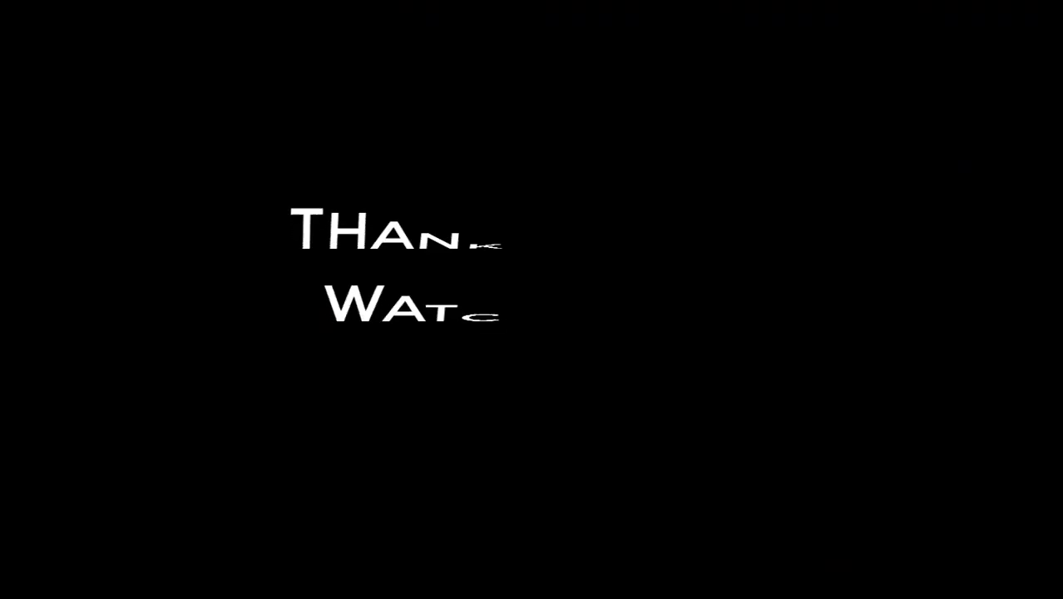